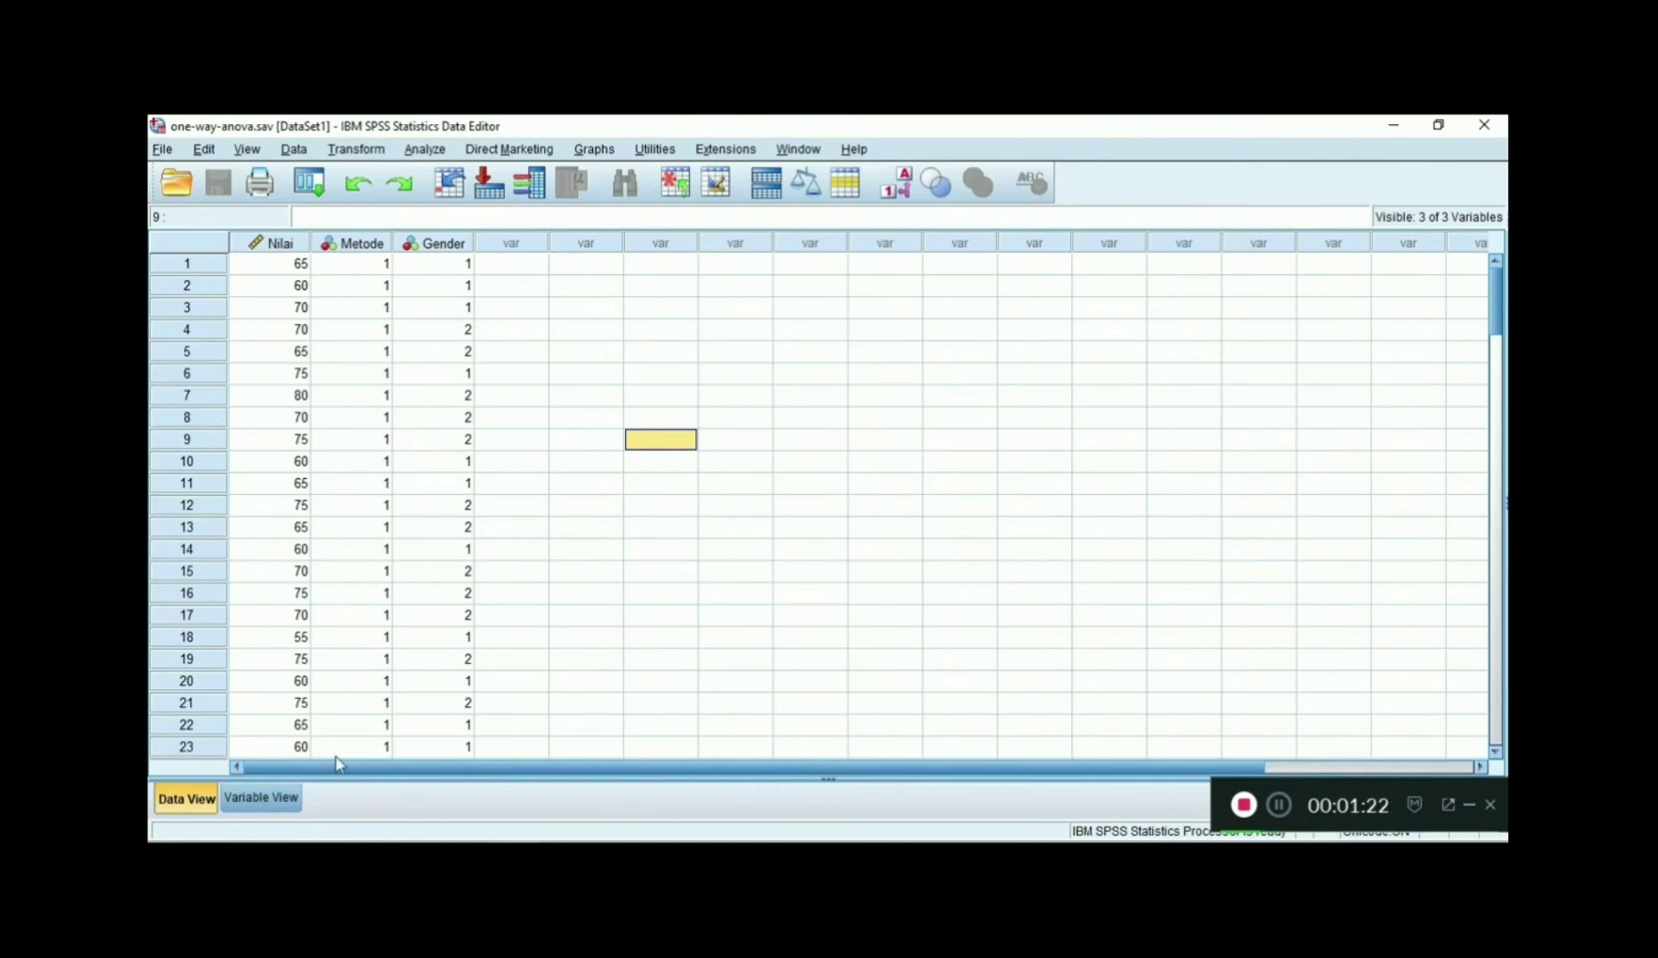
- Review the value labels defined for the Gender and Metode variables
{"action": "left_click", "coordinate": [261, 799]}
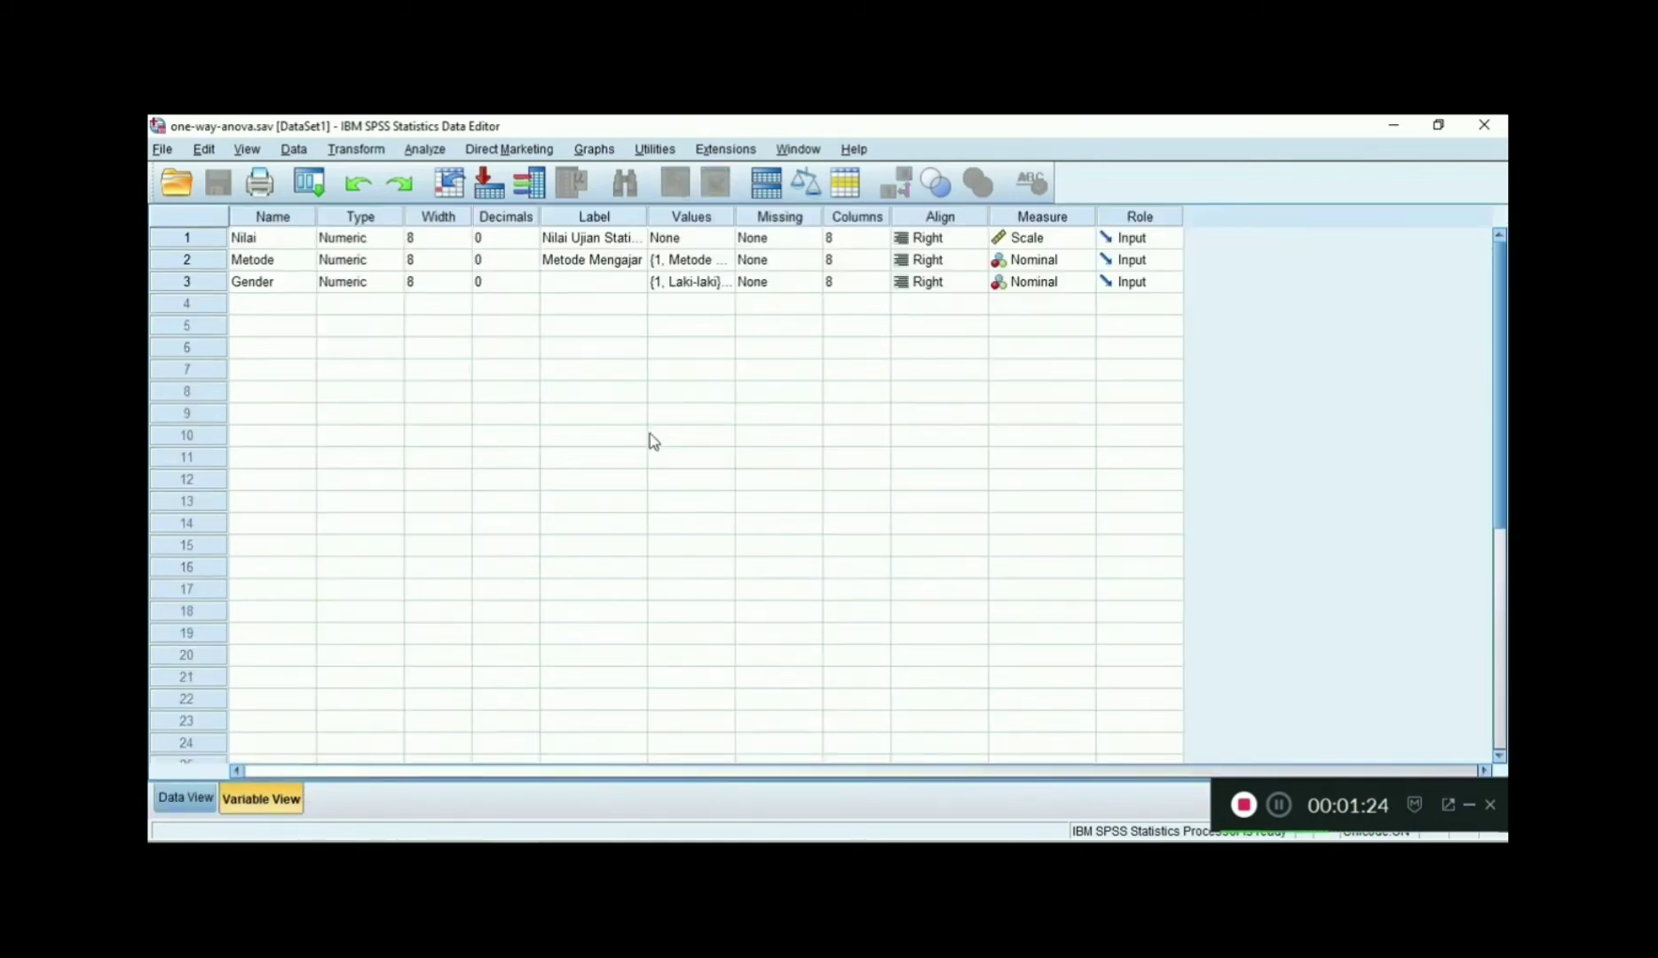
{"action": "left_click", "coordinate": [731, 282]}
{"action": "left_click", "coordinate": [731, 282]}
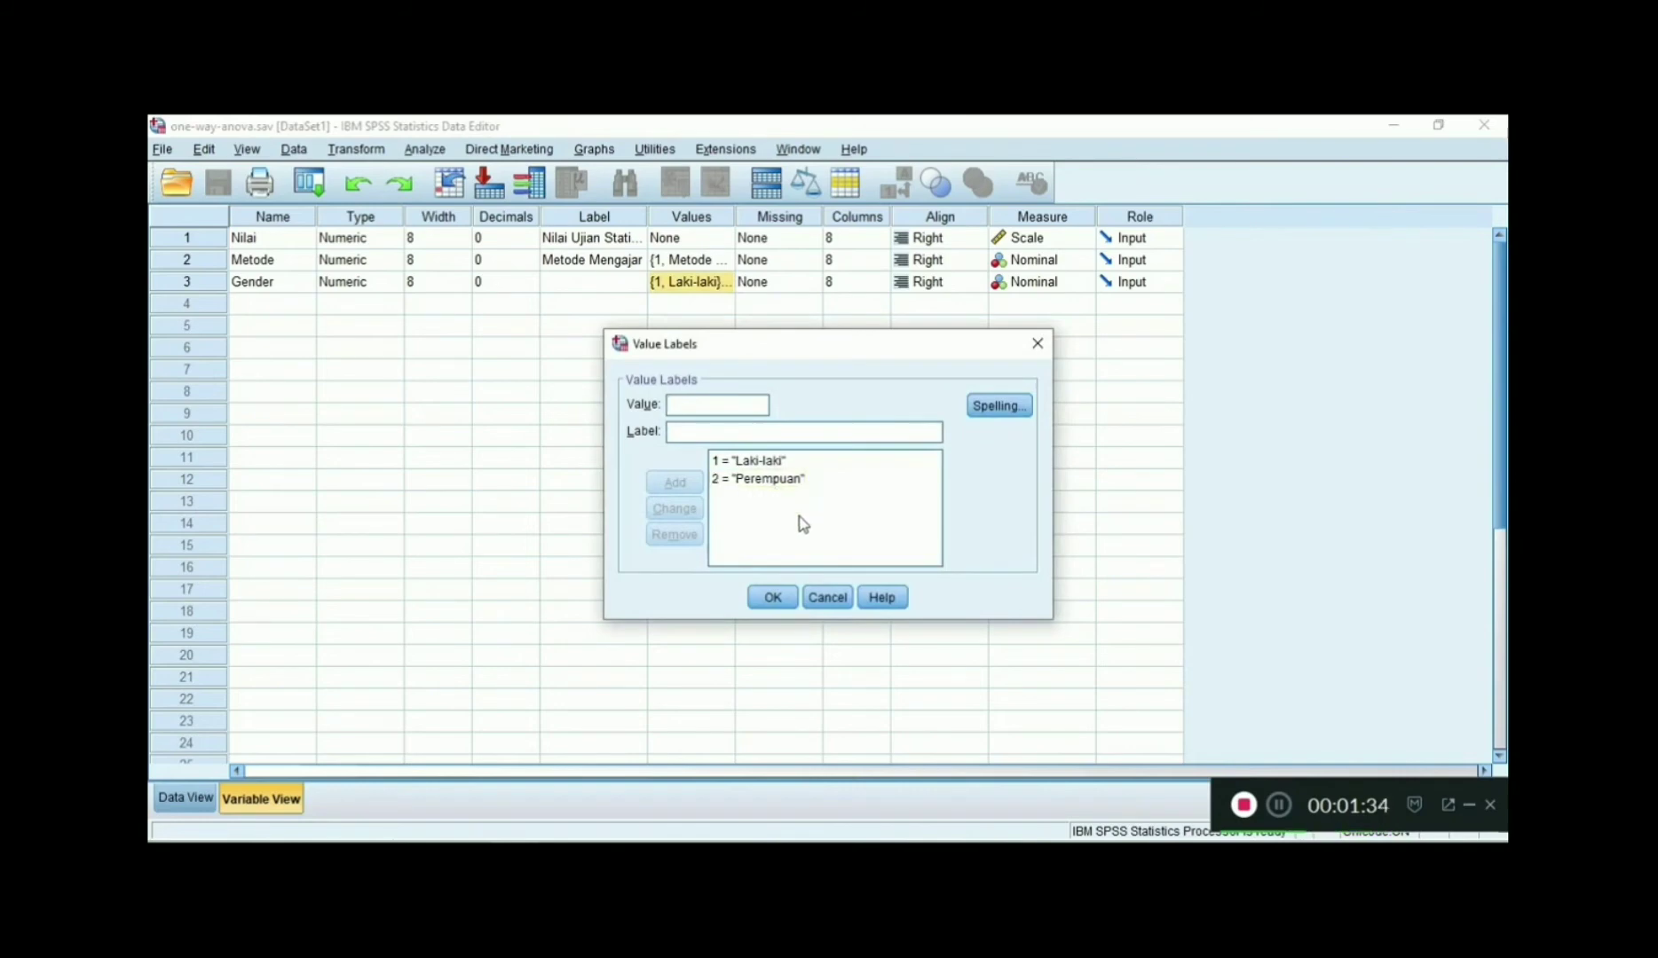
{"action": "left_click", "coordinate": [772, 598]}
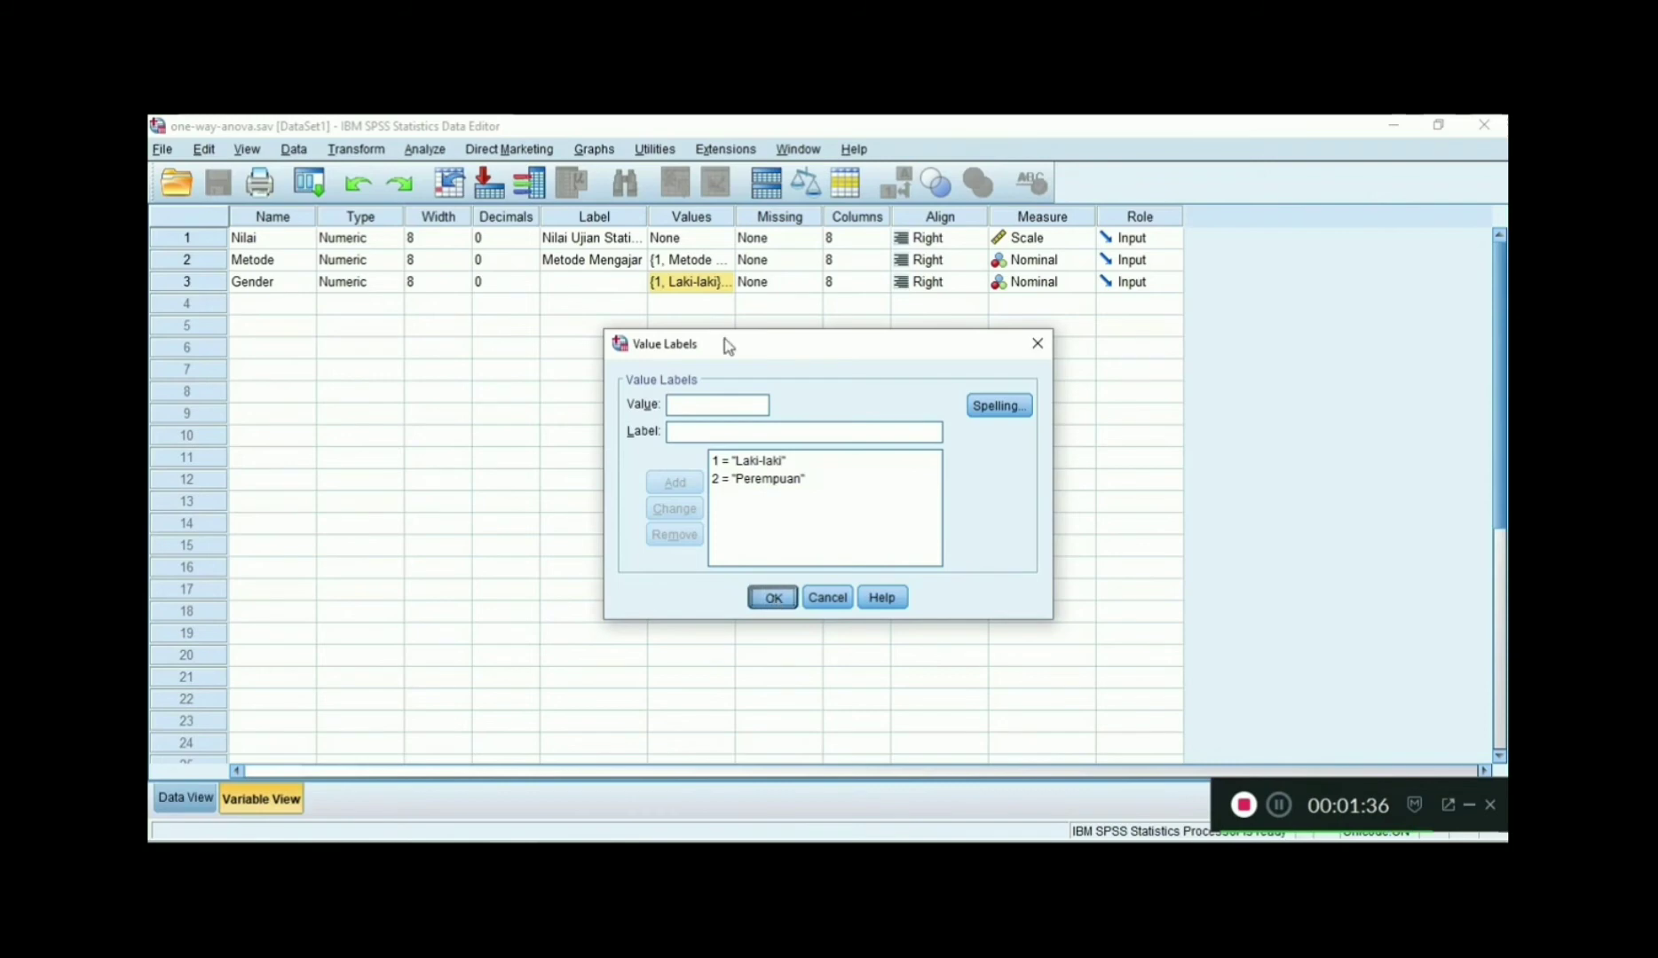
{"action": "left_click", "coordinate": [726, 260]}
{"action": "left_click", "coordinate": [726, 260]}
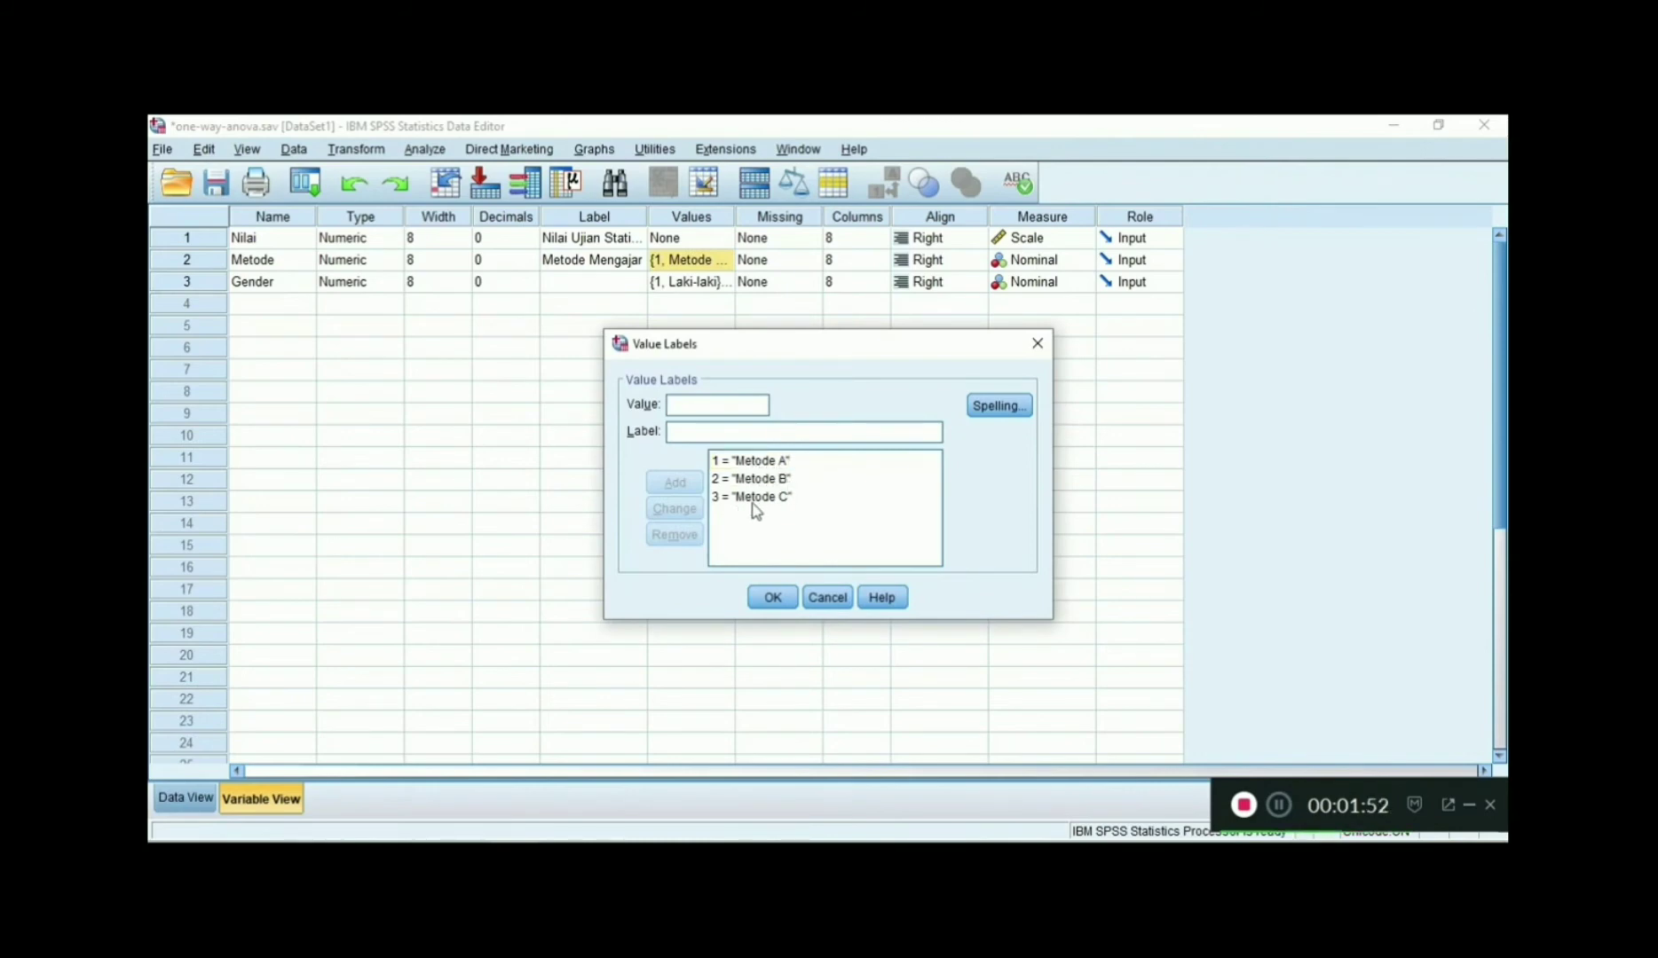
{"action": "left_click", "coordinate": [772, 597]}
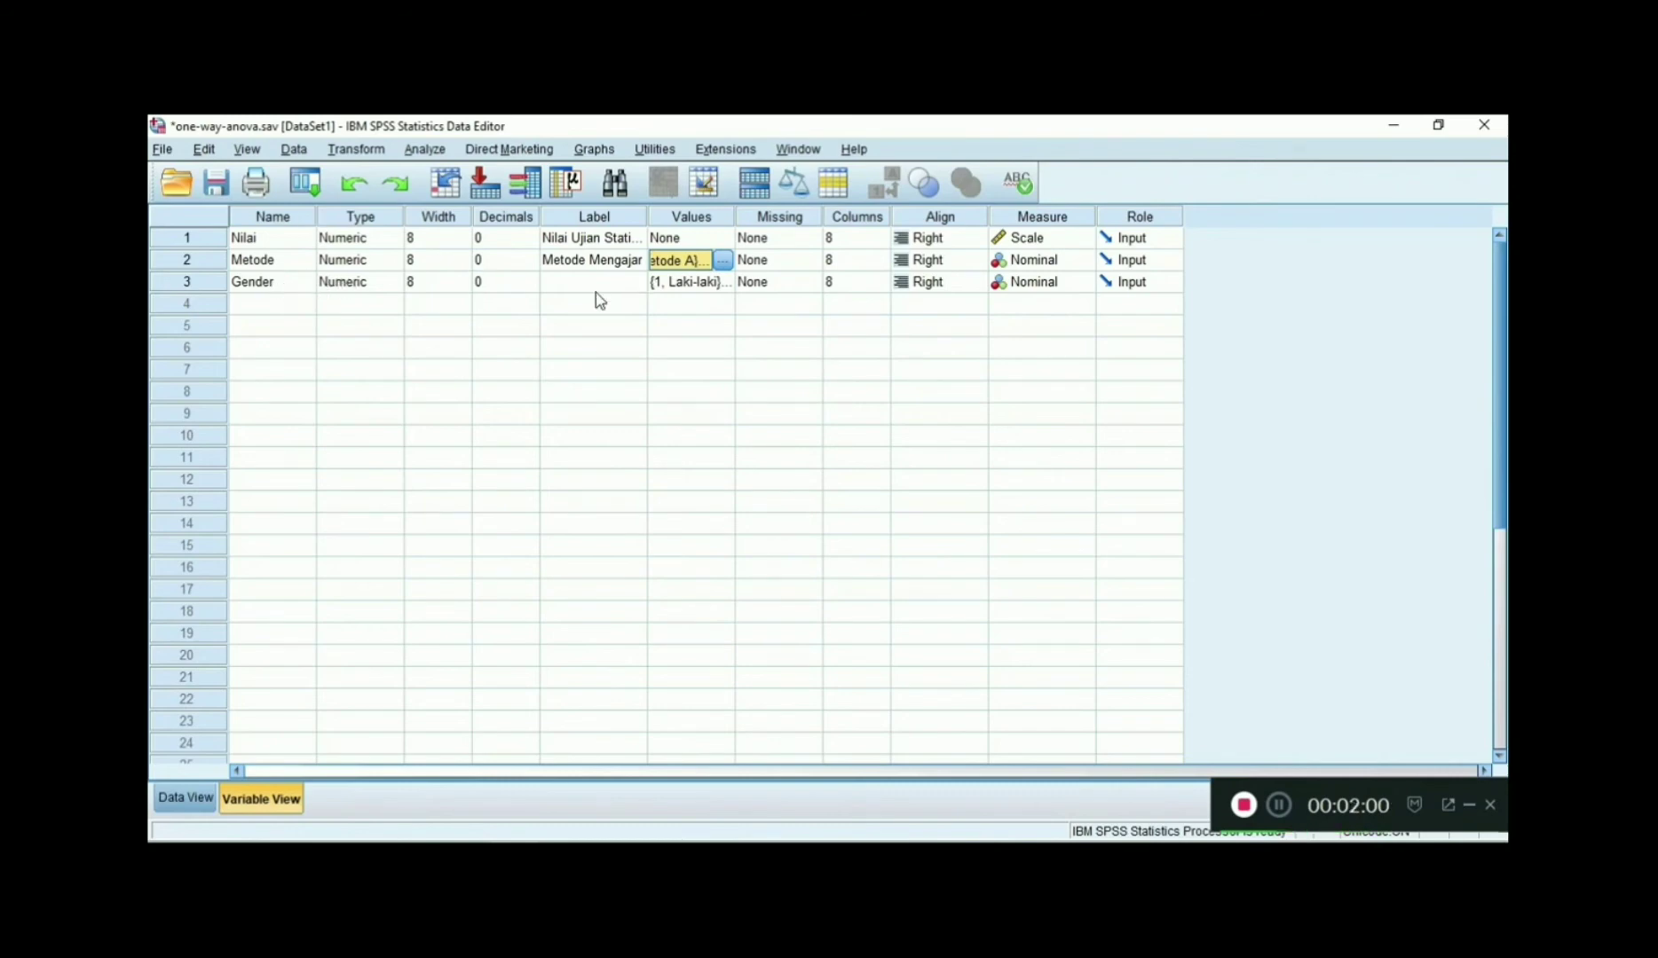
- Widen the Label column of the variable list so the full variable labels fit
{"action": "left_click_drag", "start_coordinate": [649, 217], "coordinate": [761, 227]}
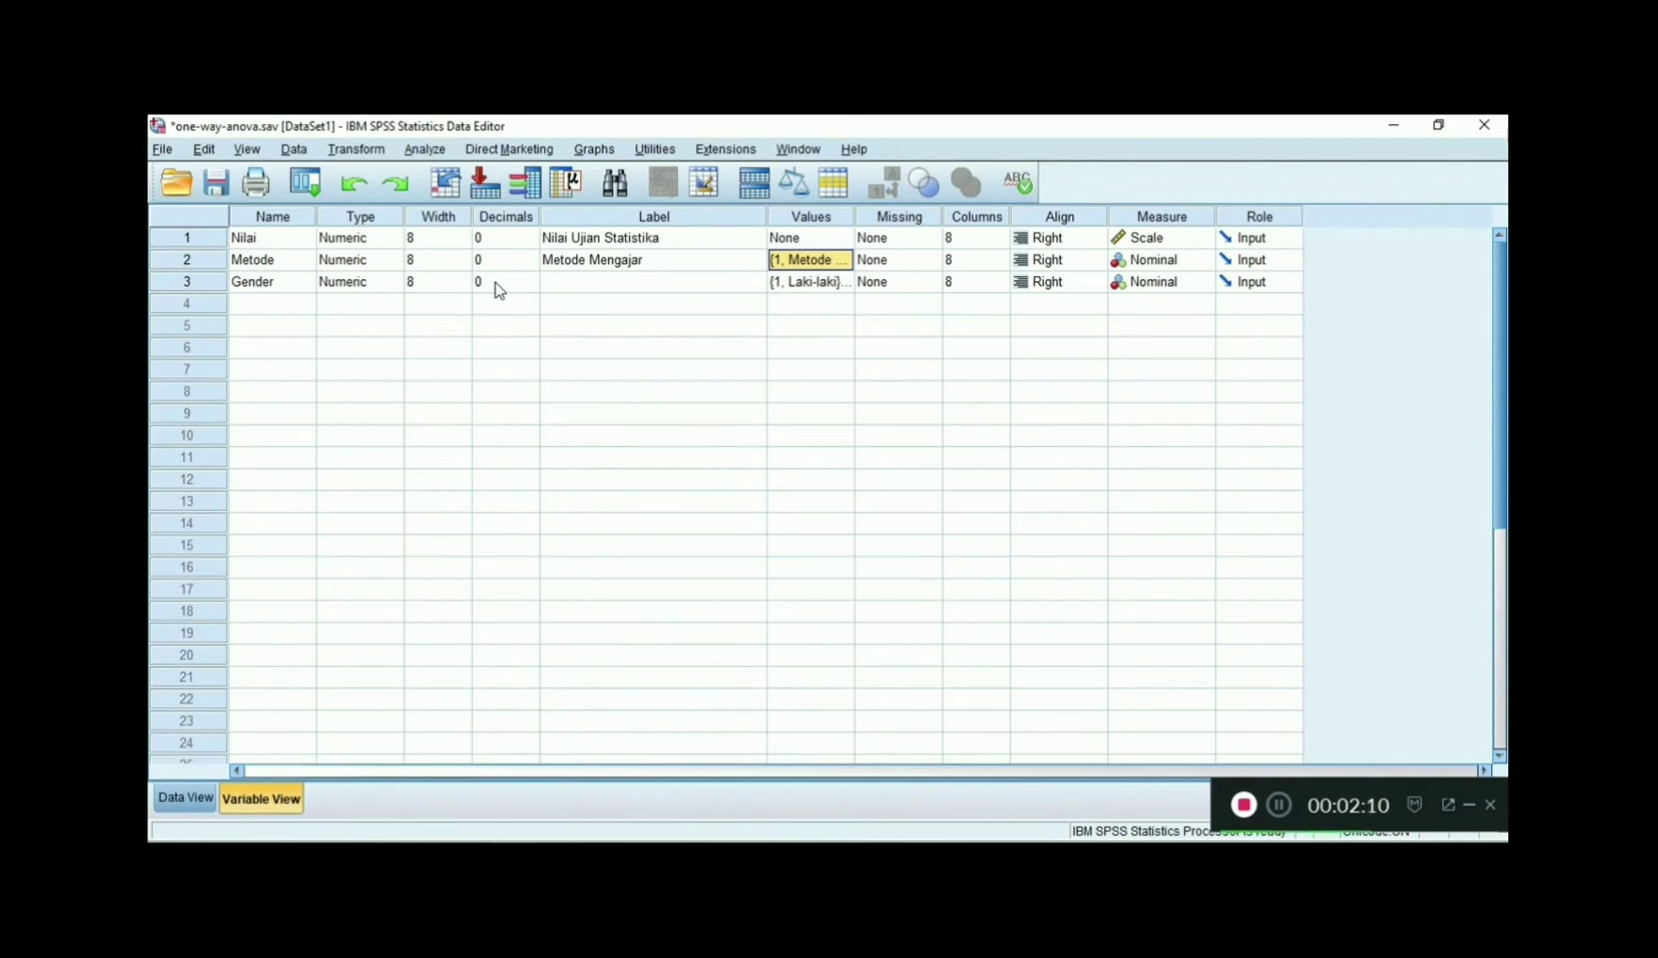
{"action": "left_click_drag", "start_coordinate": [764, 218], "coordinate": [723, 224]}
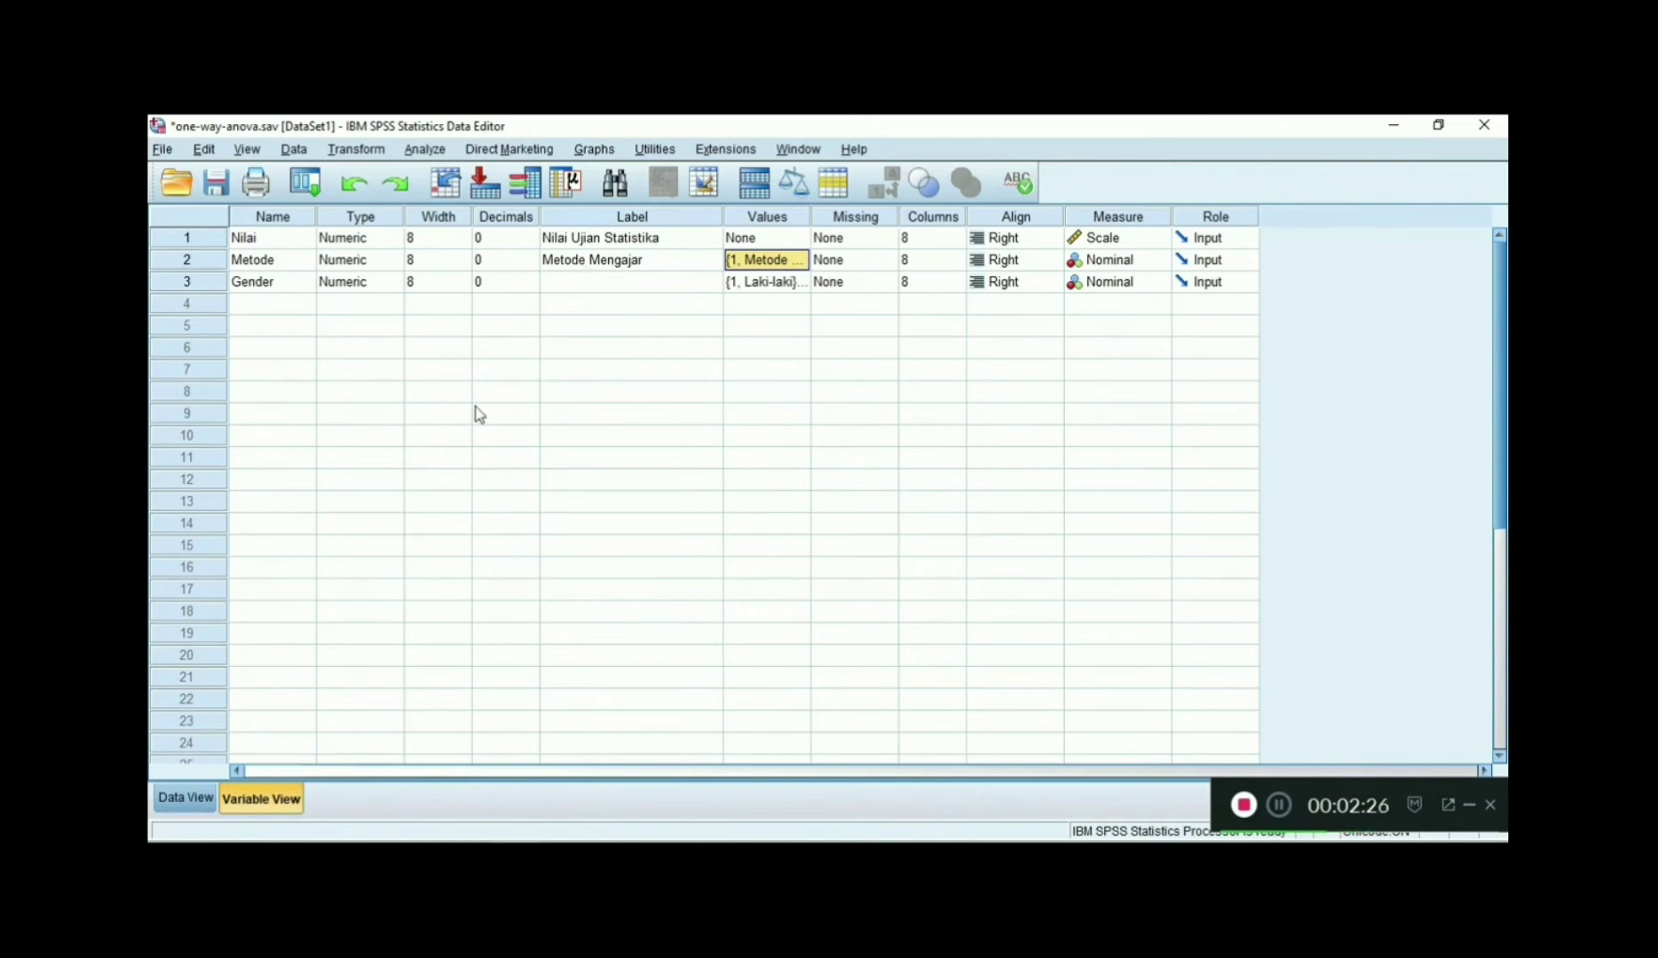
- Start a Univariate General Linear Model analysis on the data with Nilai Ujian Statistika as the dependent variable
{"action": "left_click", "coordinate": [185, 798]}
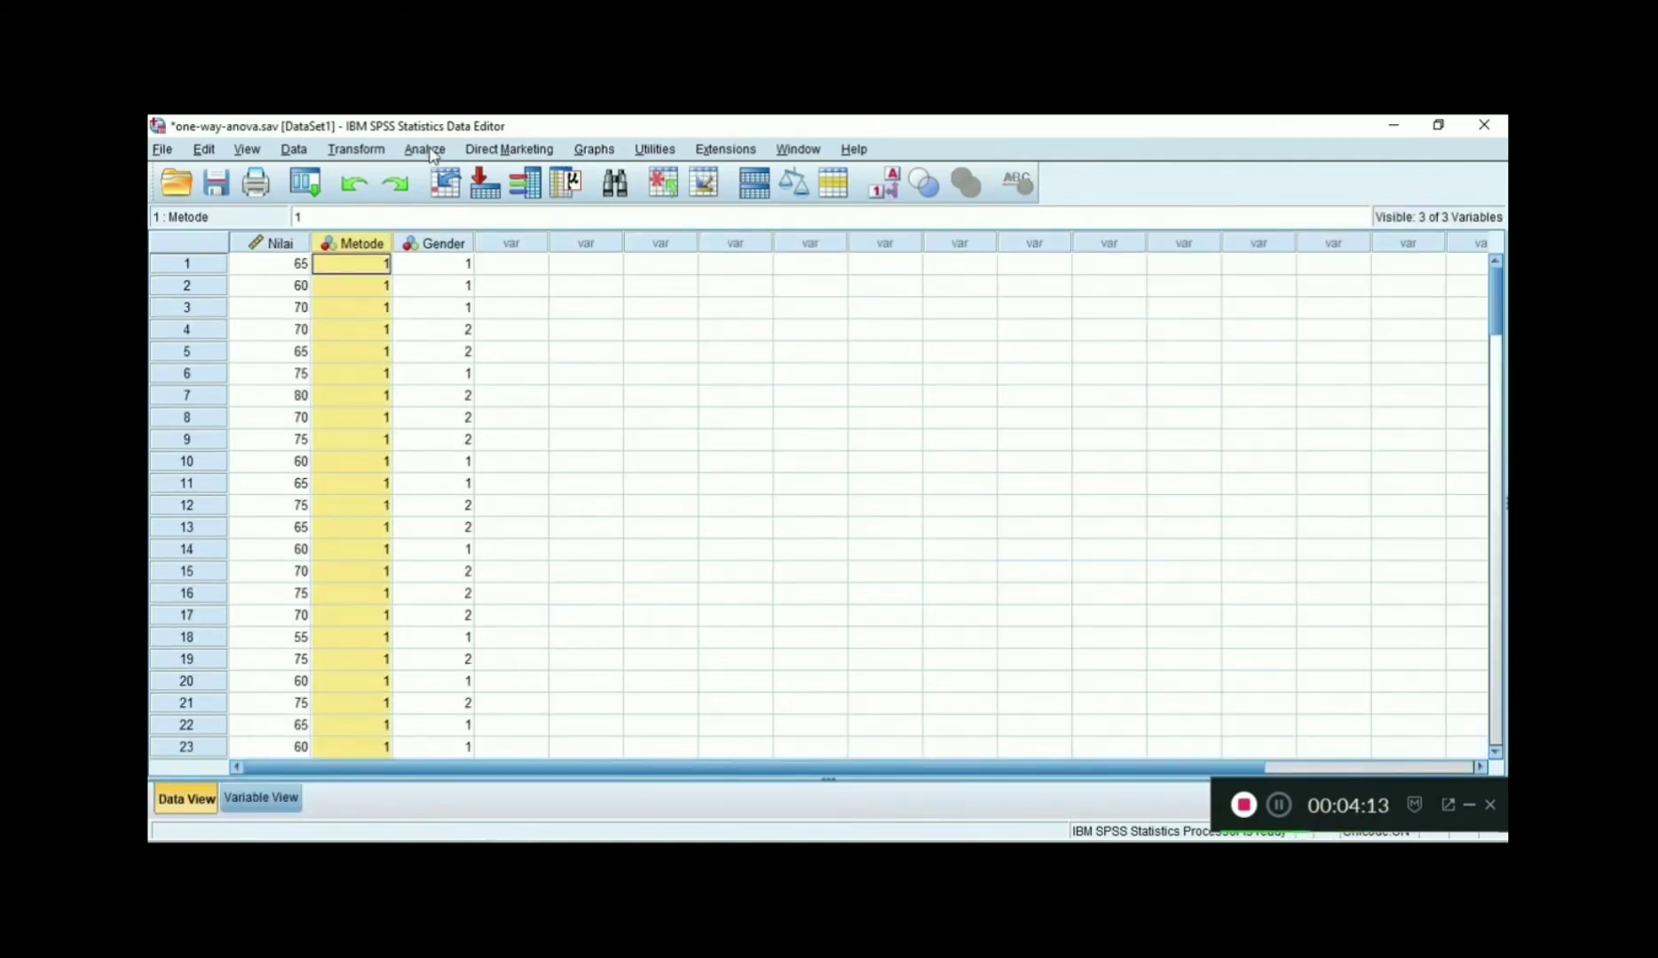
{"action": "left_click", "coordinate": [427, 151]}
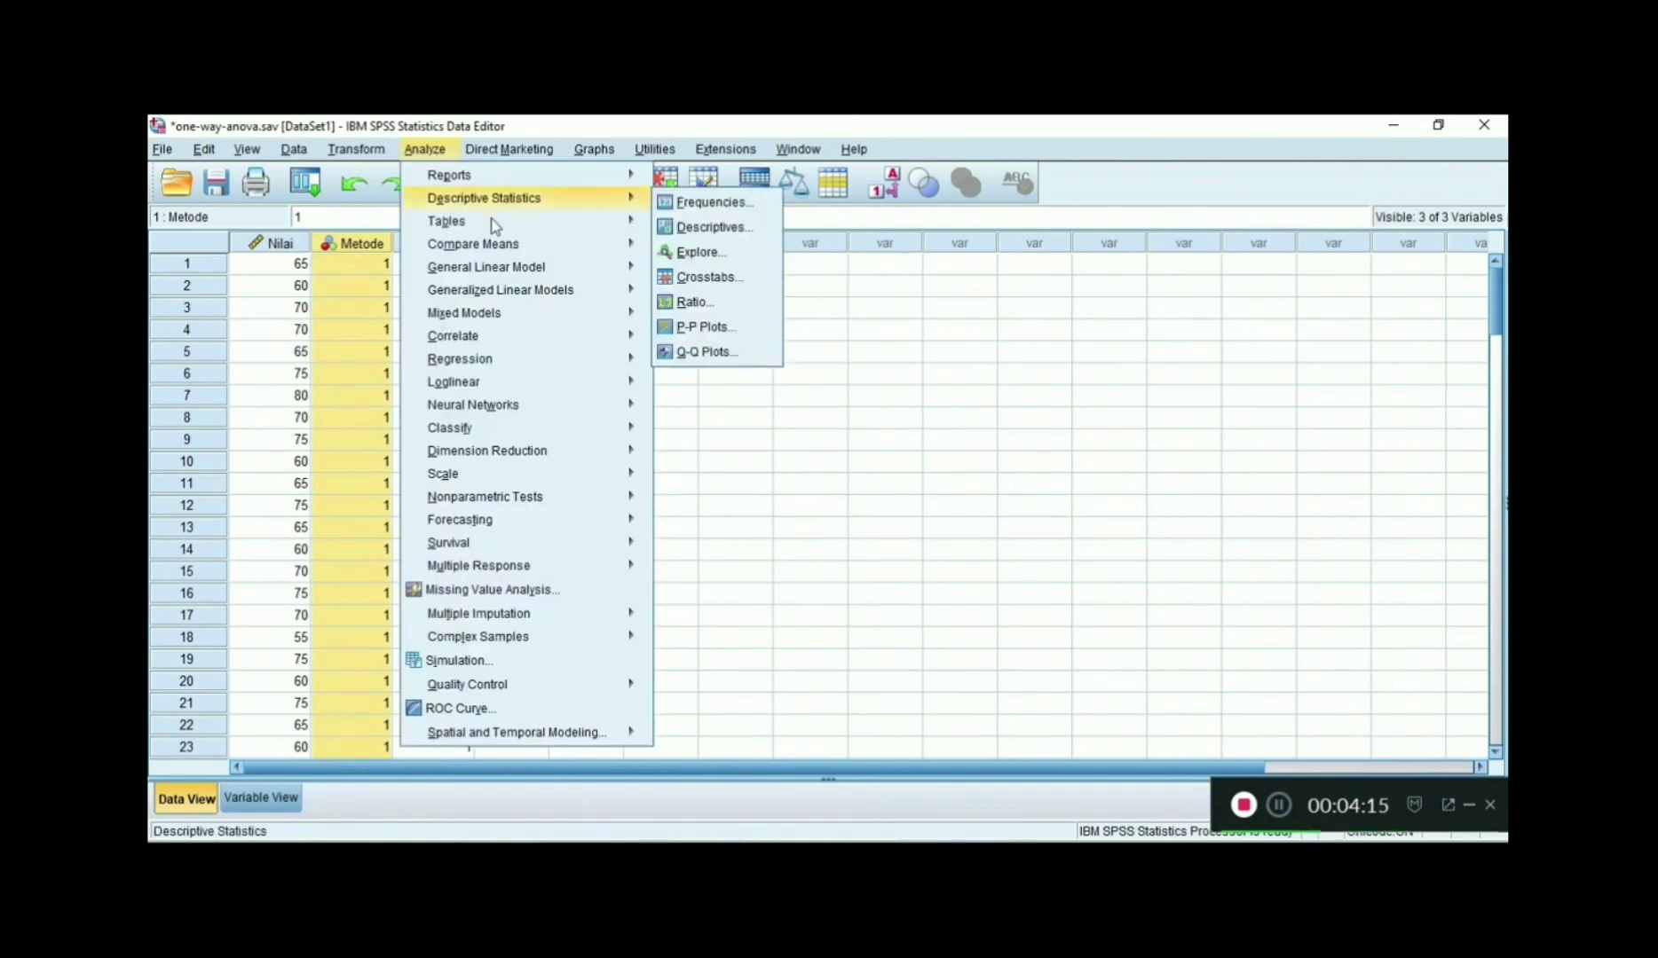
{"action": "mouse_move", "coordinate": [487, 252]}
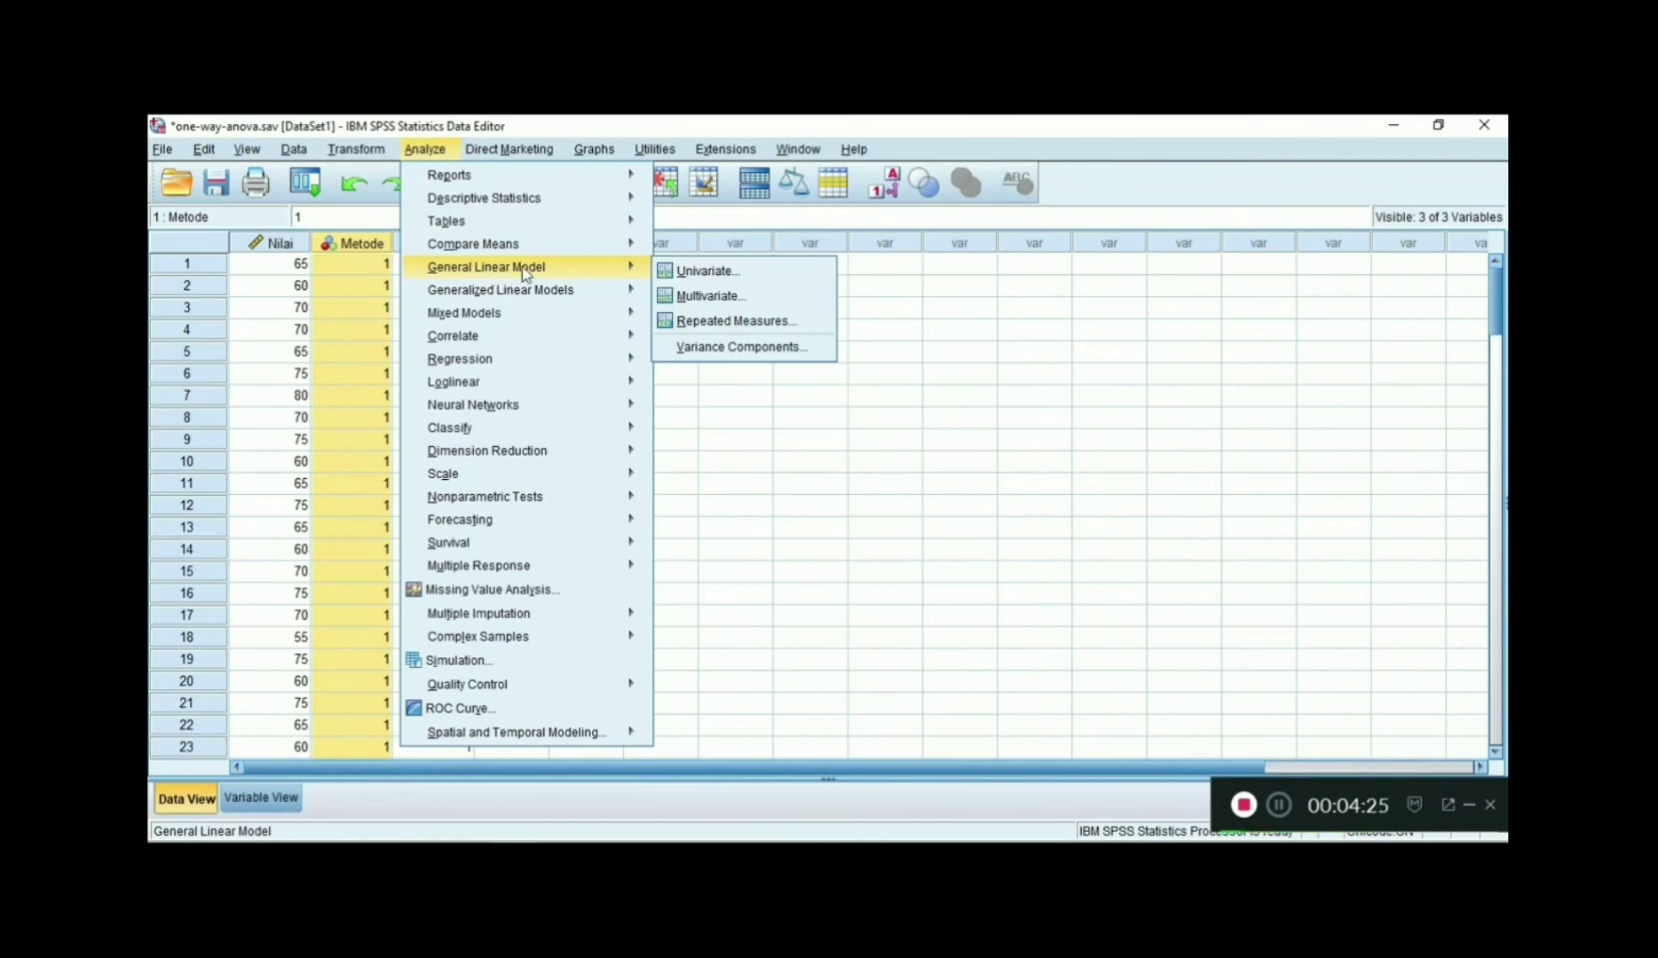
{"action": "left_click", "coordinate": [710, 271]}
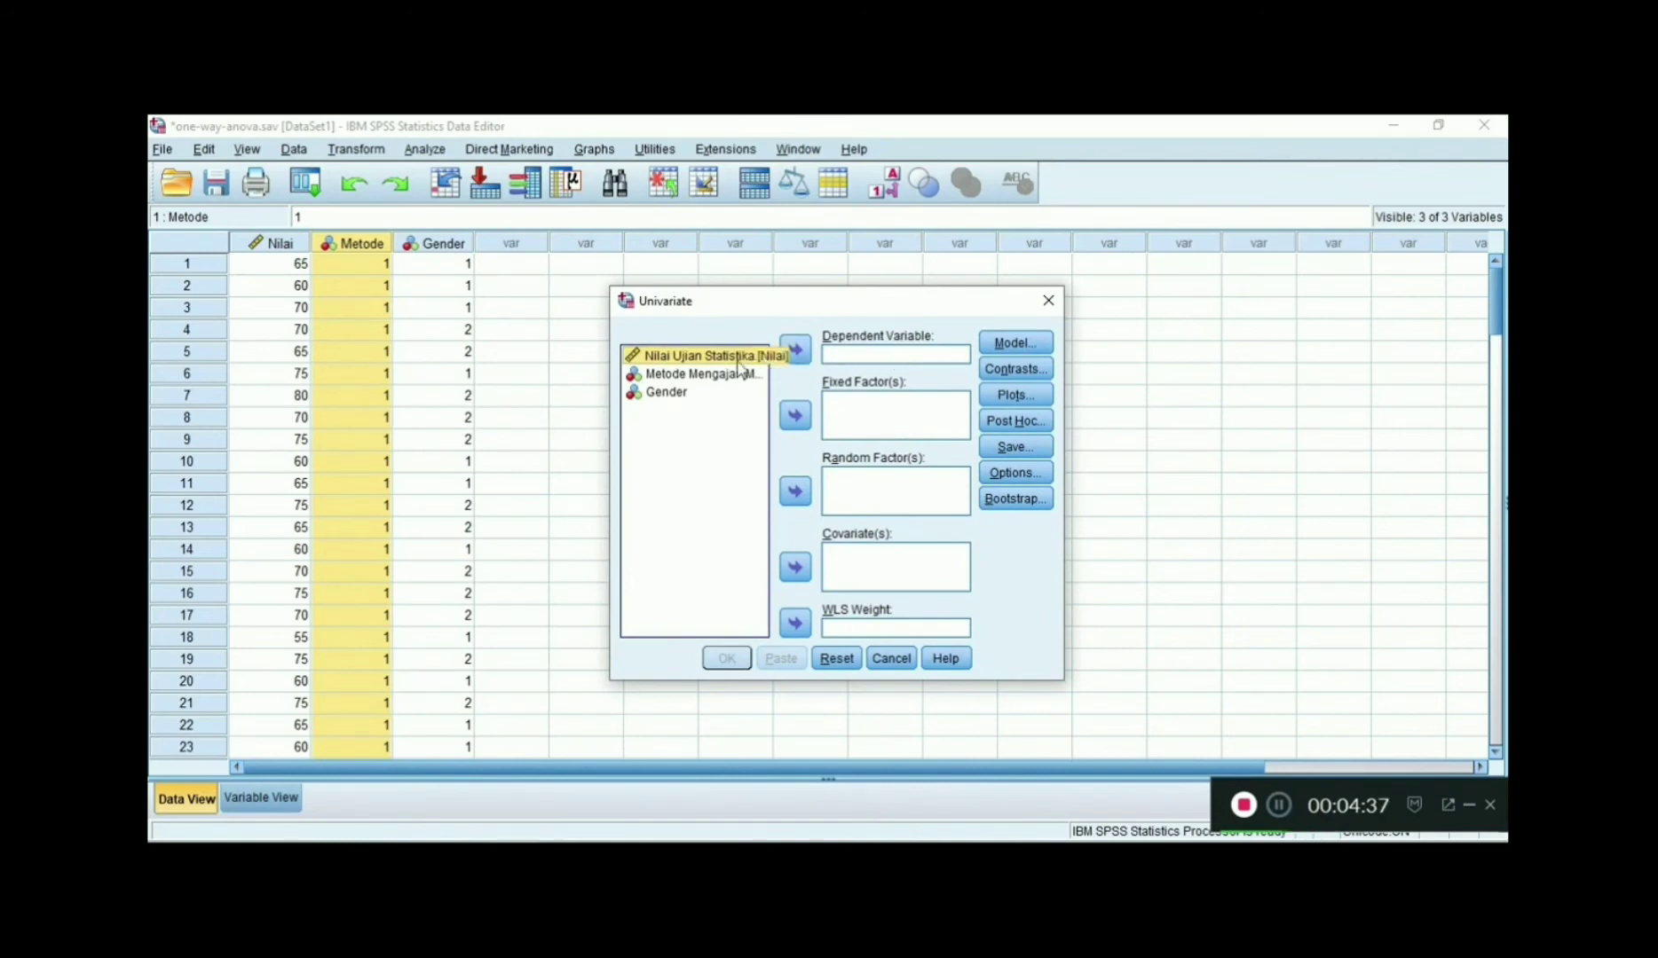
{"action": "left_click", "coordinate": [795, 349]}
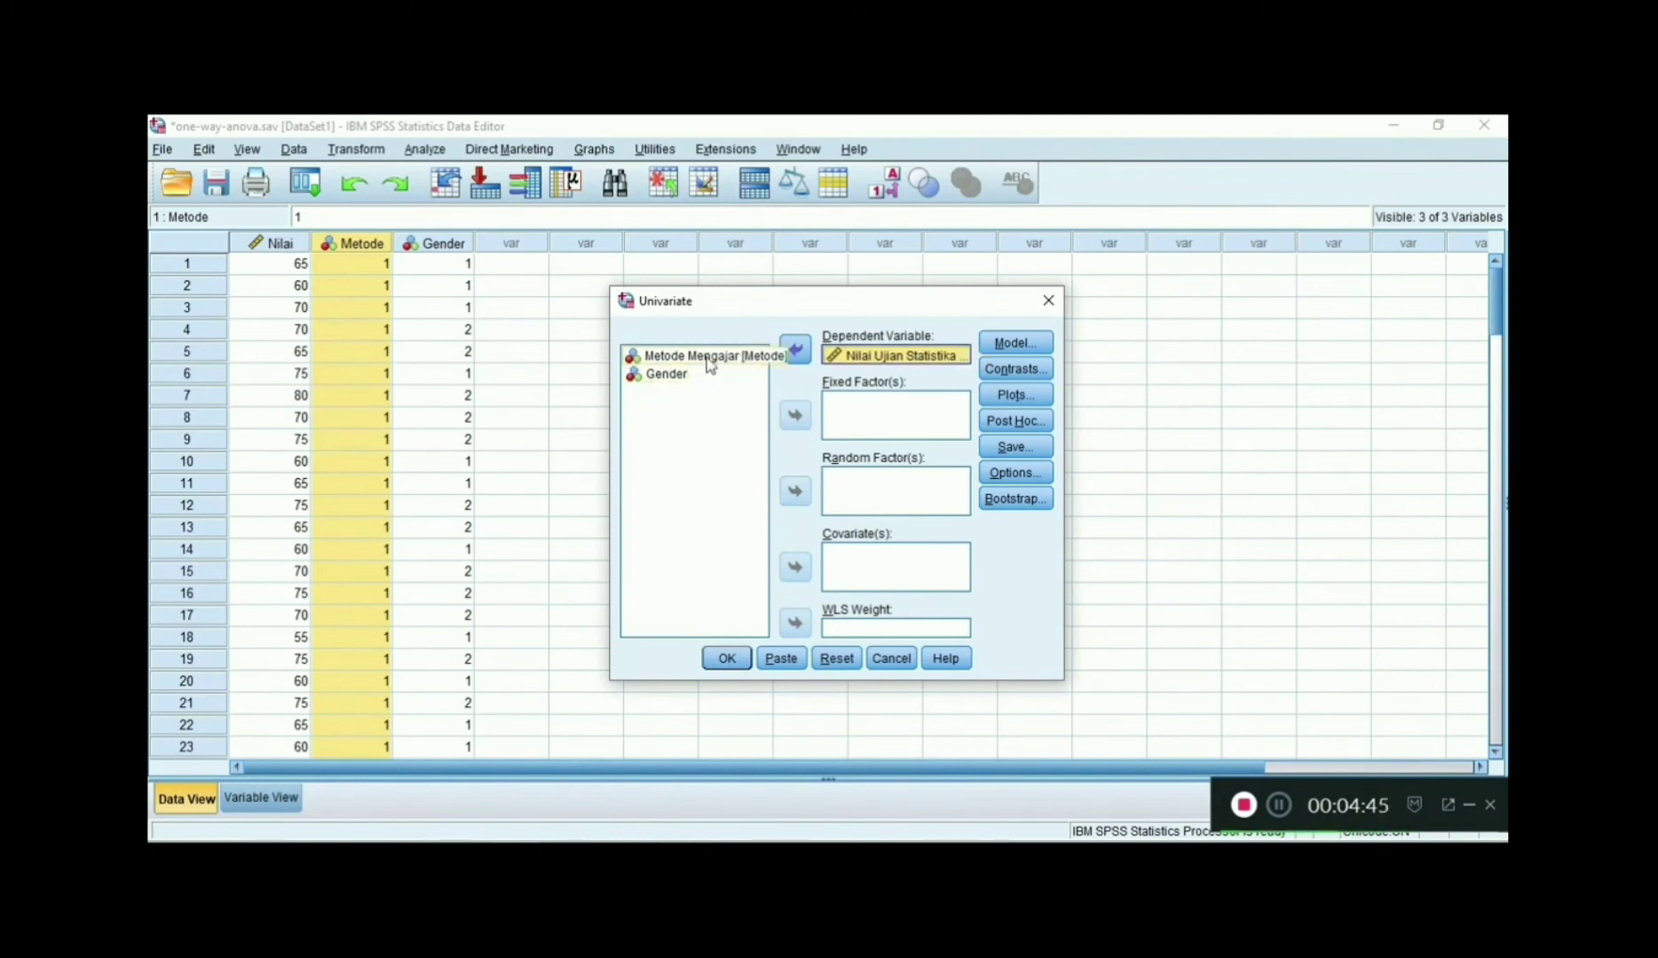
- Assign Metode Mengajar and Gender as the fixed factors of the univariate analysis
{"action": "left_click", "coordinate": [710, 362]}
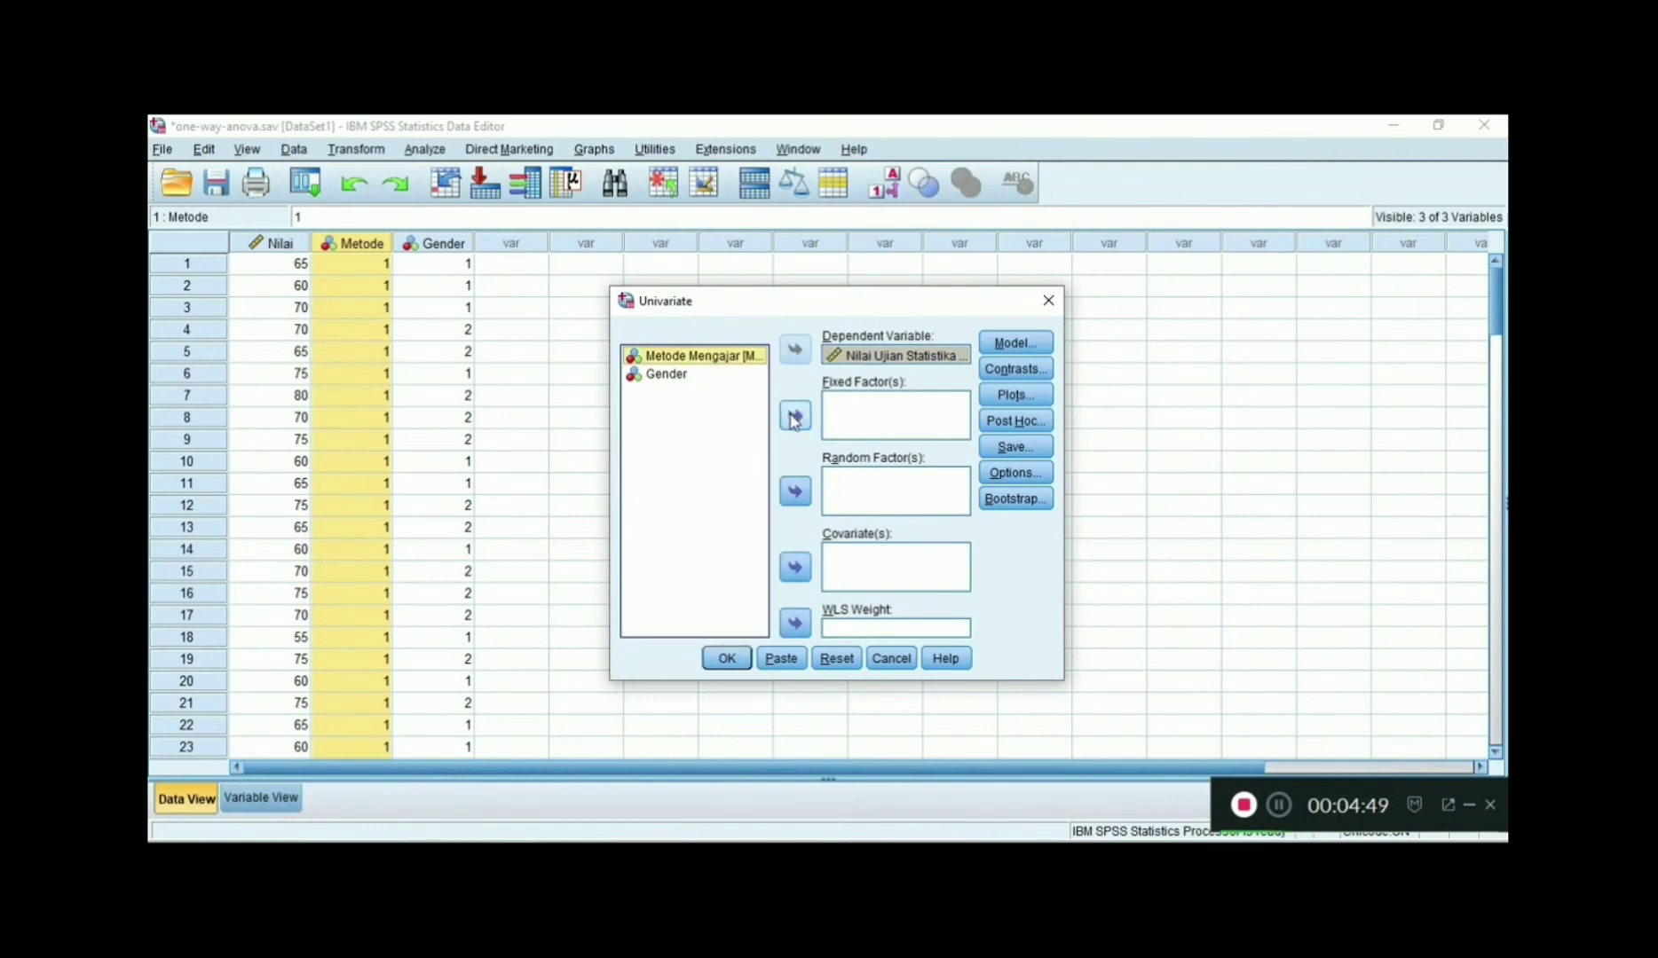
{"action": "left_click", "coordinate": [794, 417]}
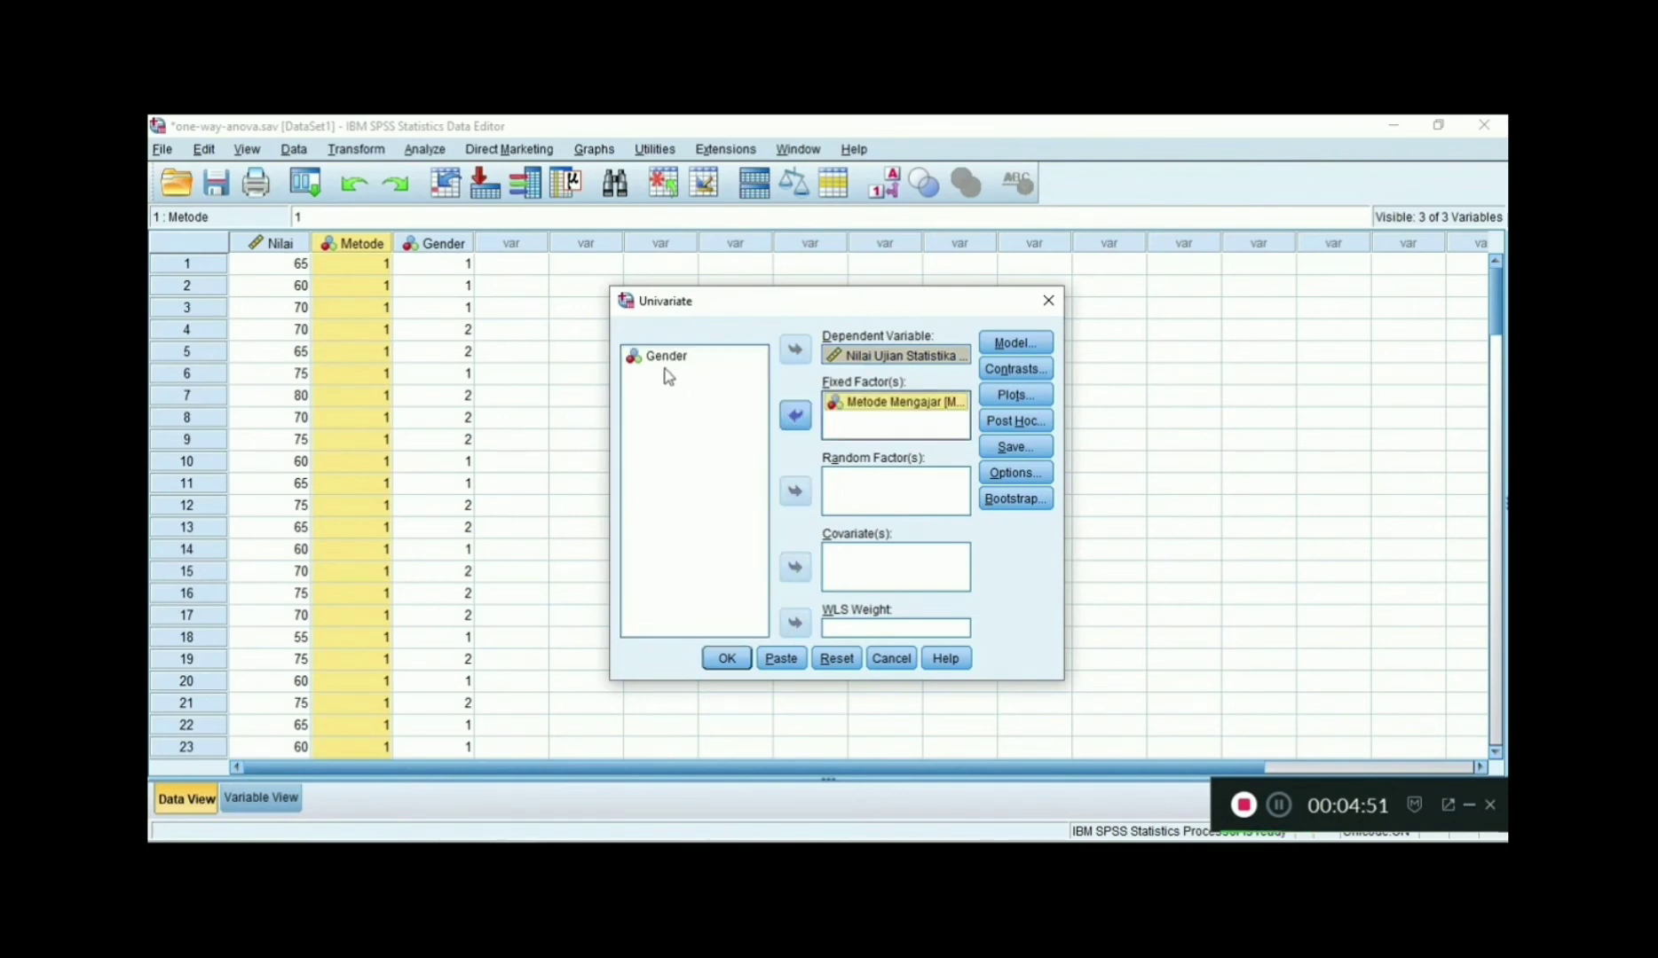
{"action": "left_click", "coordinate": [660, 358]}
{"action": "left_click", "coordinate": [794, 415]}
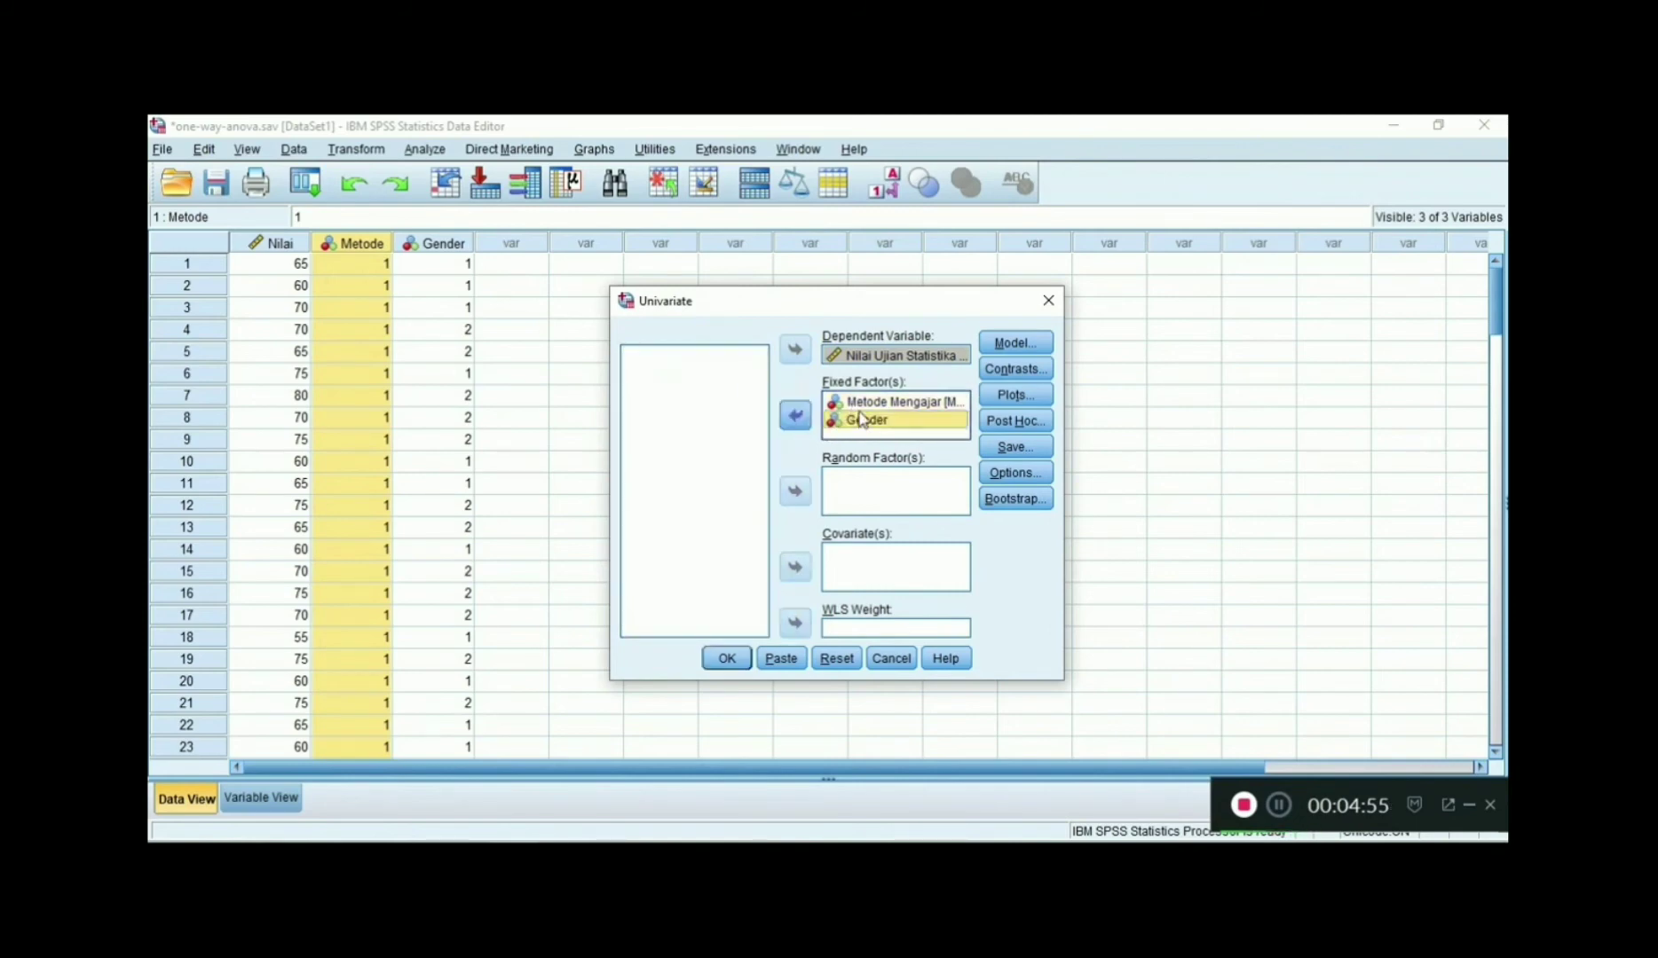
- Add two separate profile plots, one with Metode and one with Gender on the horizontal axis
{"action": "left_click", "coordinate": [1013, 396]}
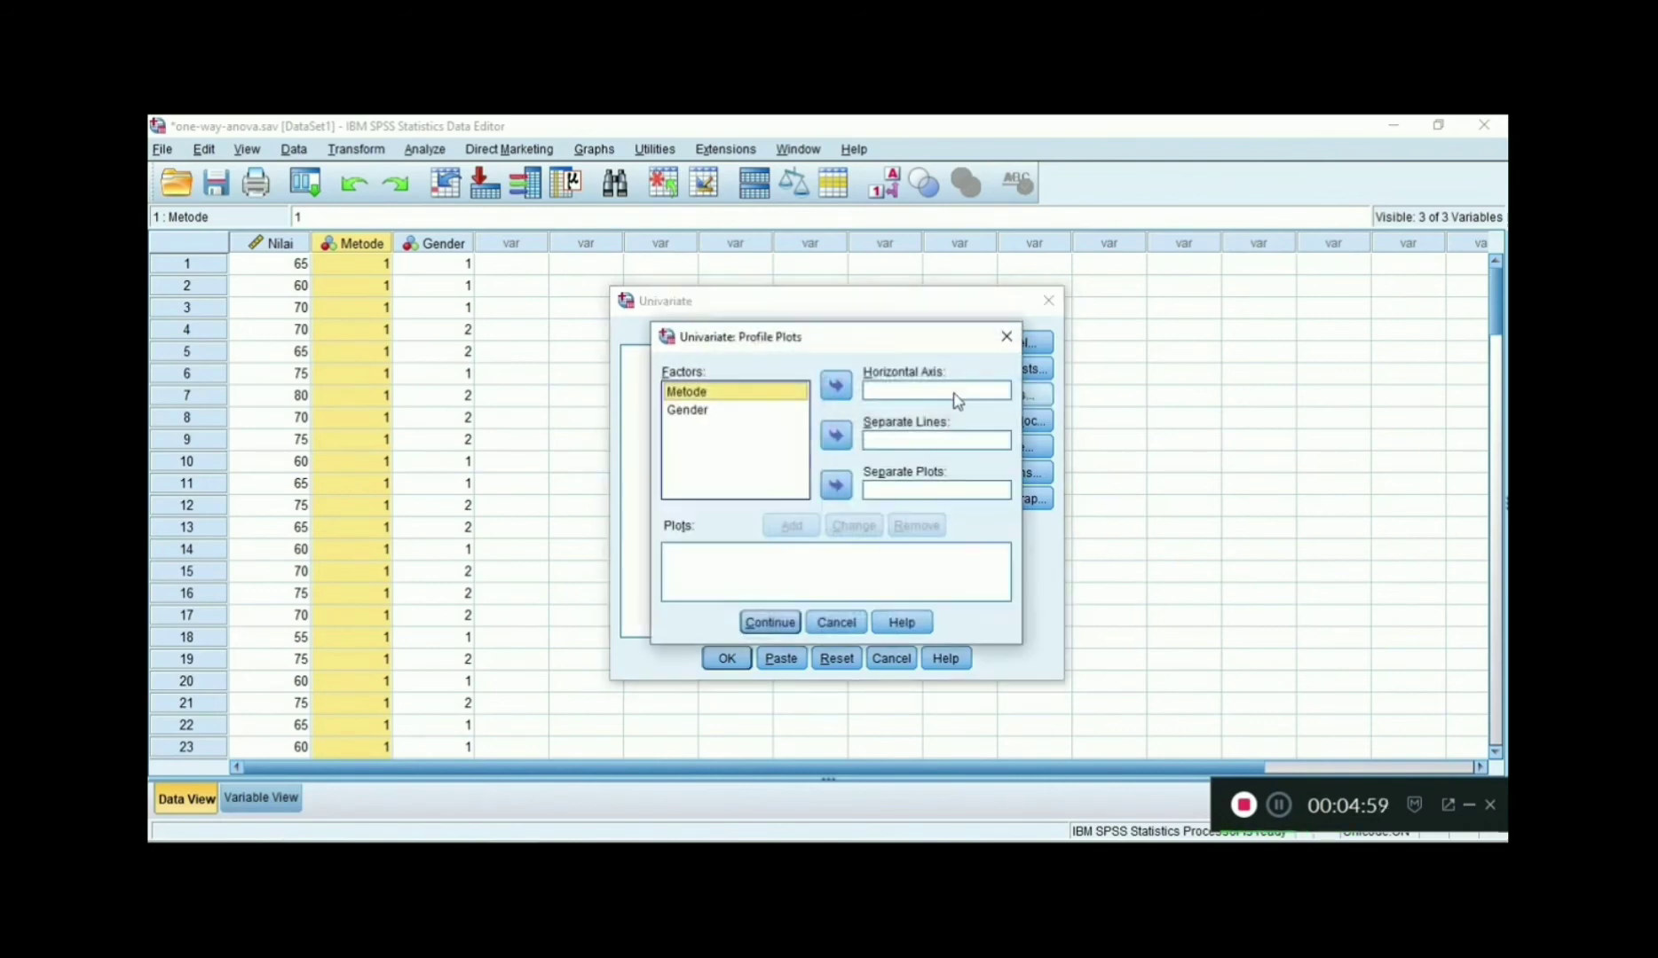
{"action": "left_click", "coordinate": [835, 385]}
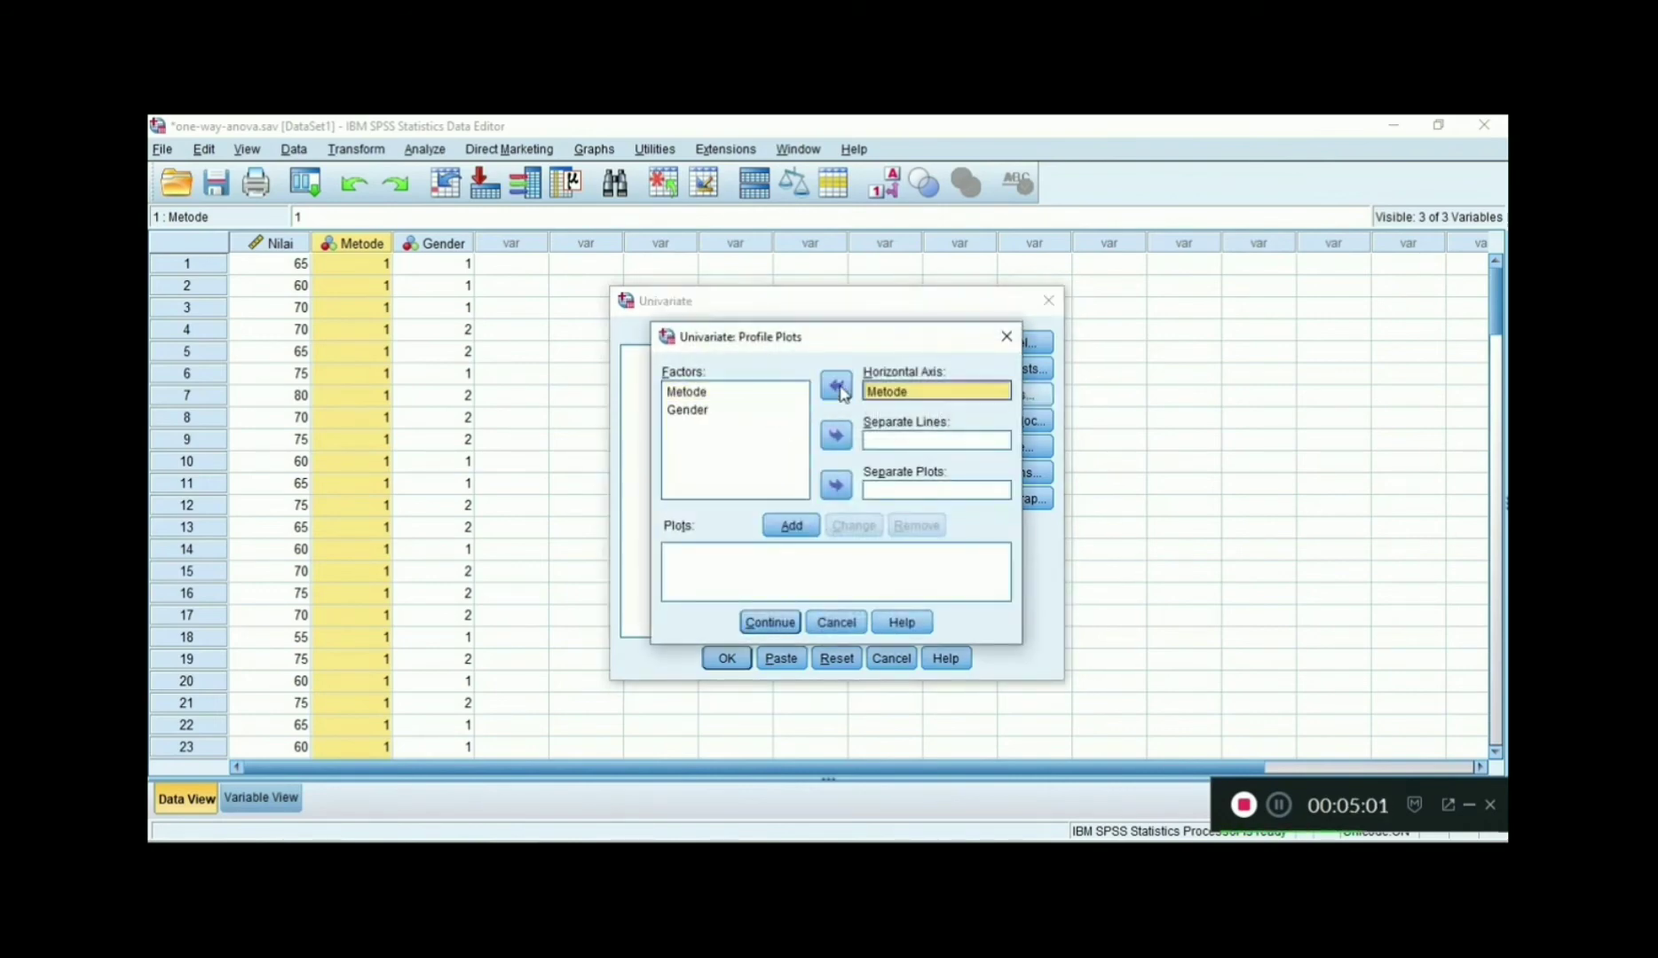
{"action": "left_click", "coordinate": [796, 529]}
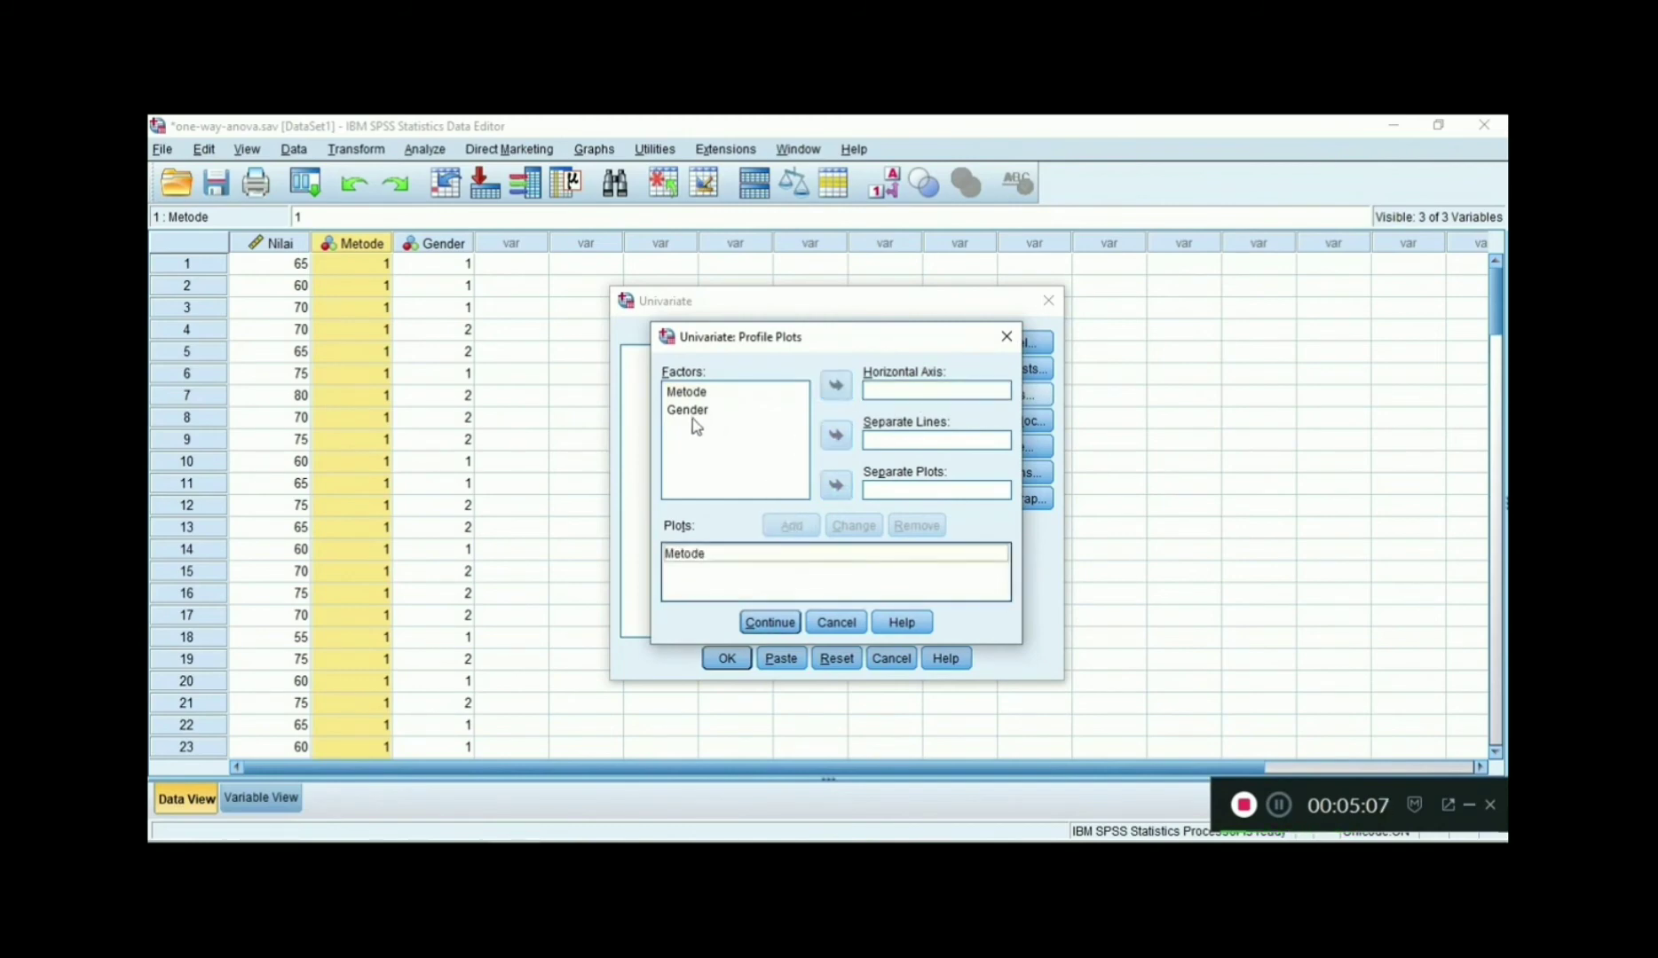
{"action": "left_click", "coordinate": [736, 410]}
{"action": "left_click", "coordinate": [836, 388]}
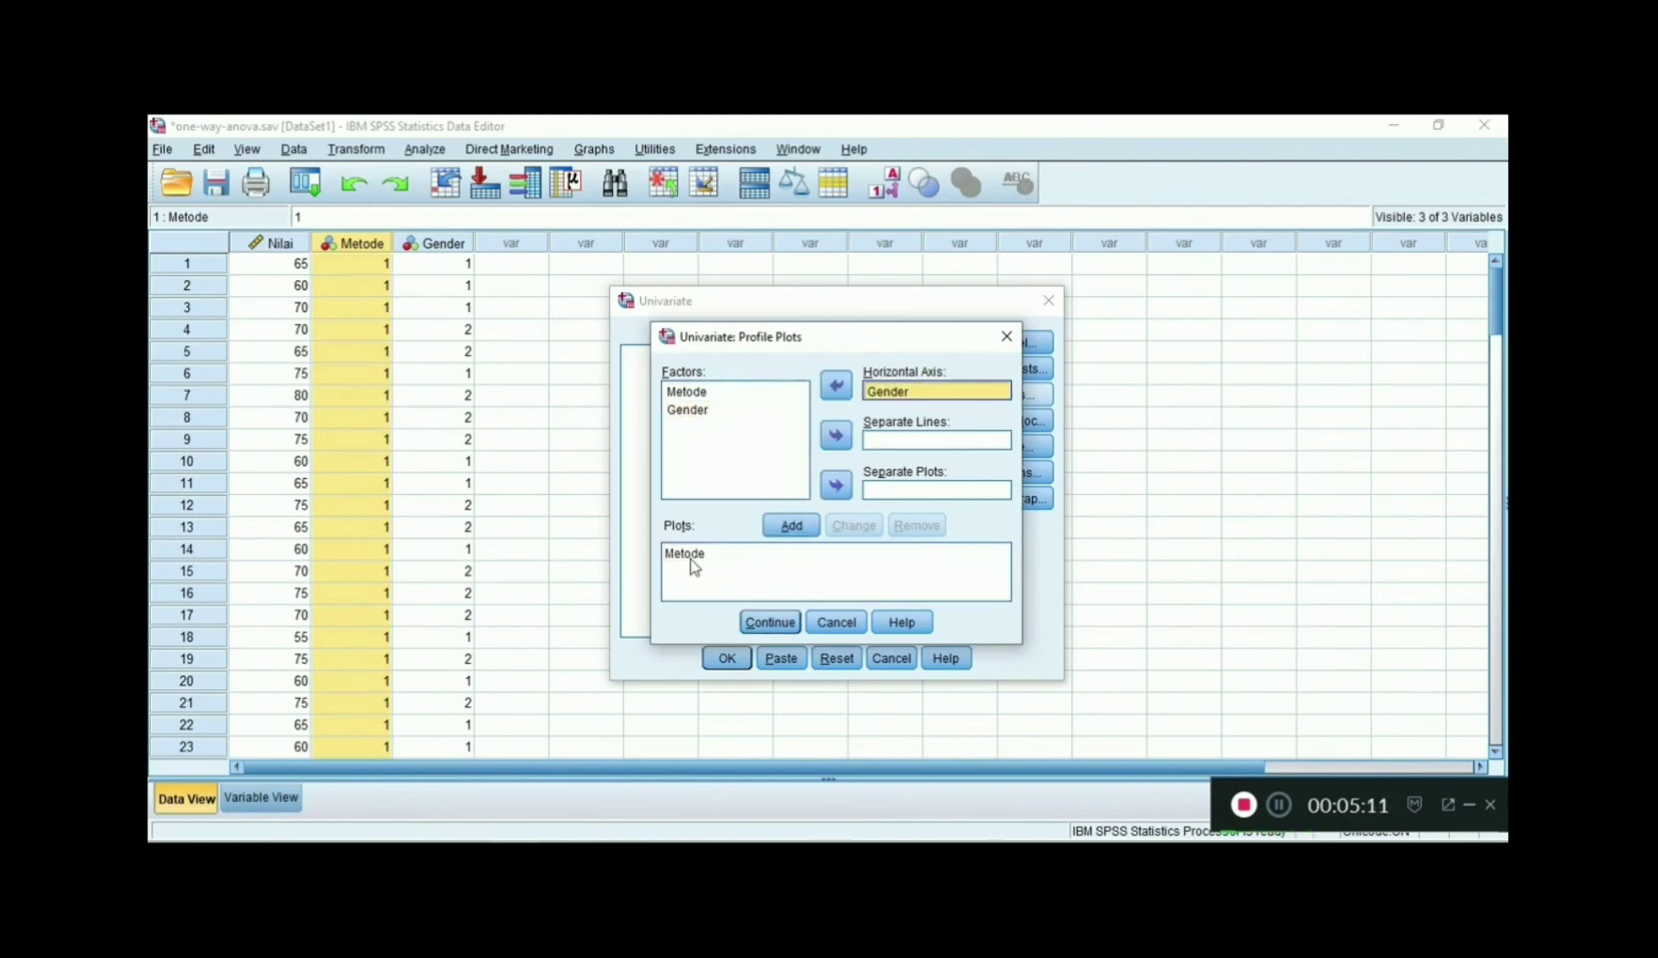
{"action": "left_click", "coordinate": [781, 529]}
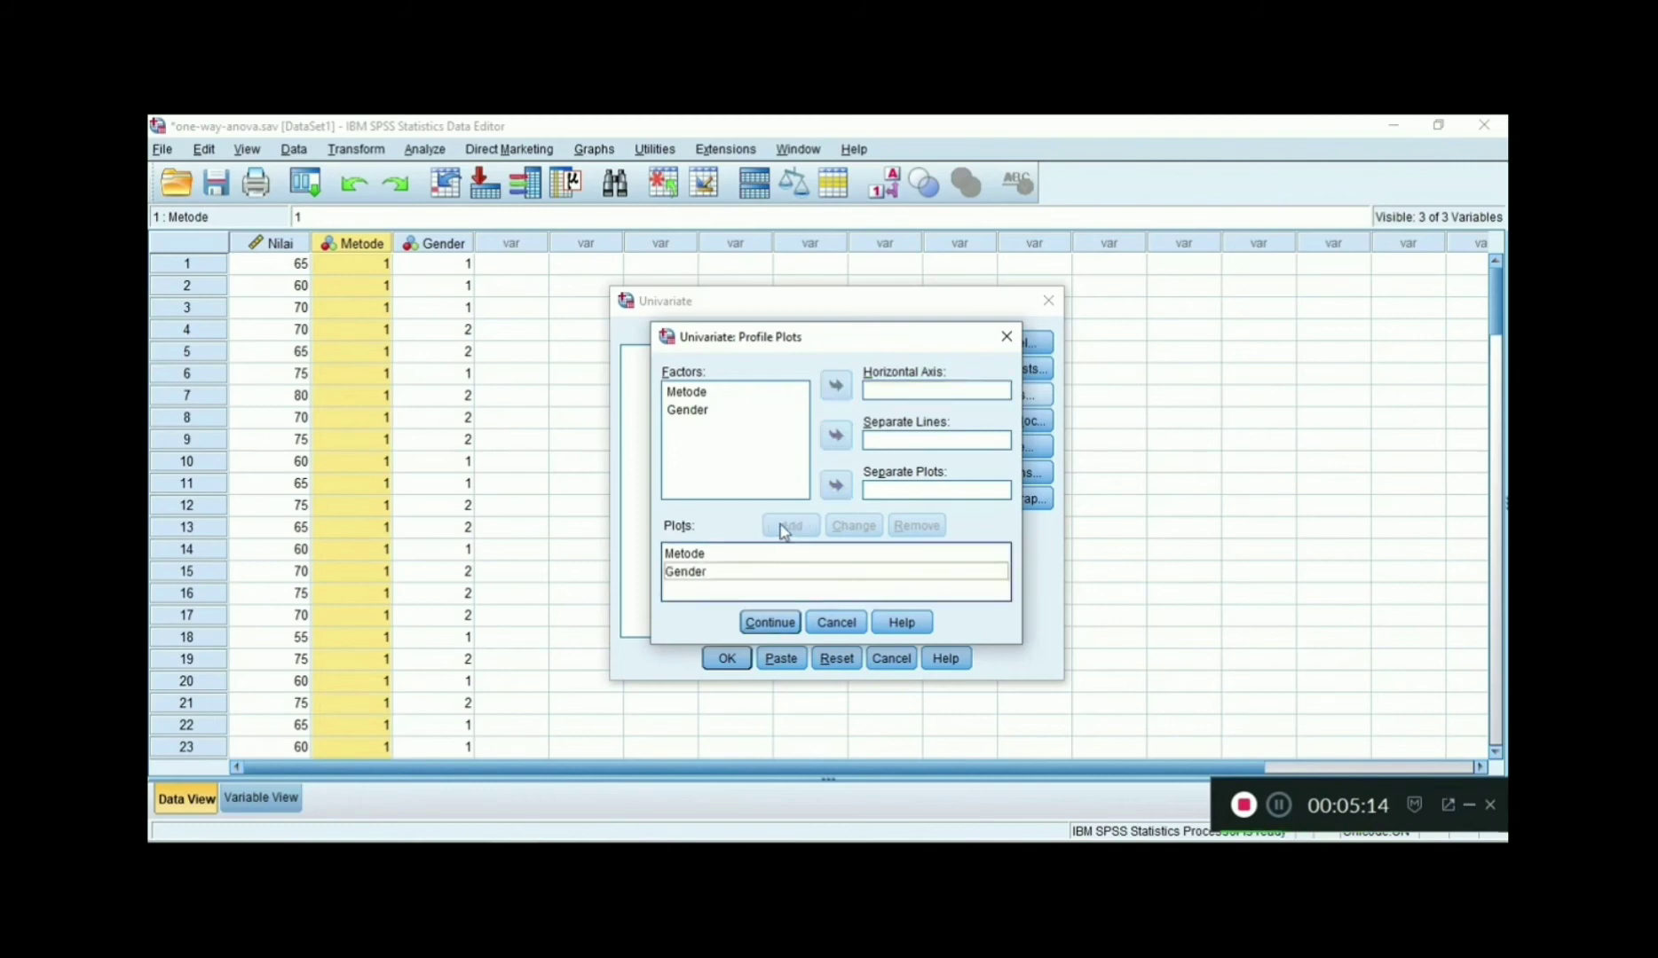
- Add a Metode*Gender profile plot with Metode on the horizontal axis and Gender as separate lines, and accept the plot list
{"action": "left_click", "coordinate": [694, 395]}
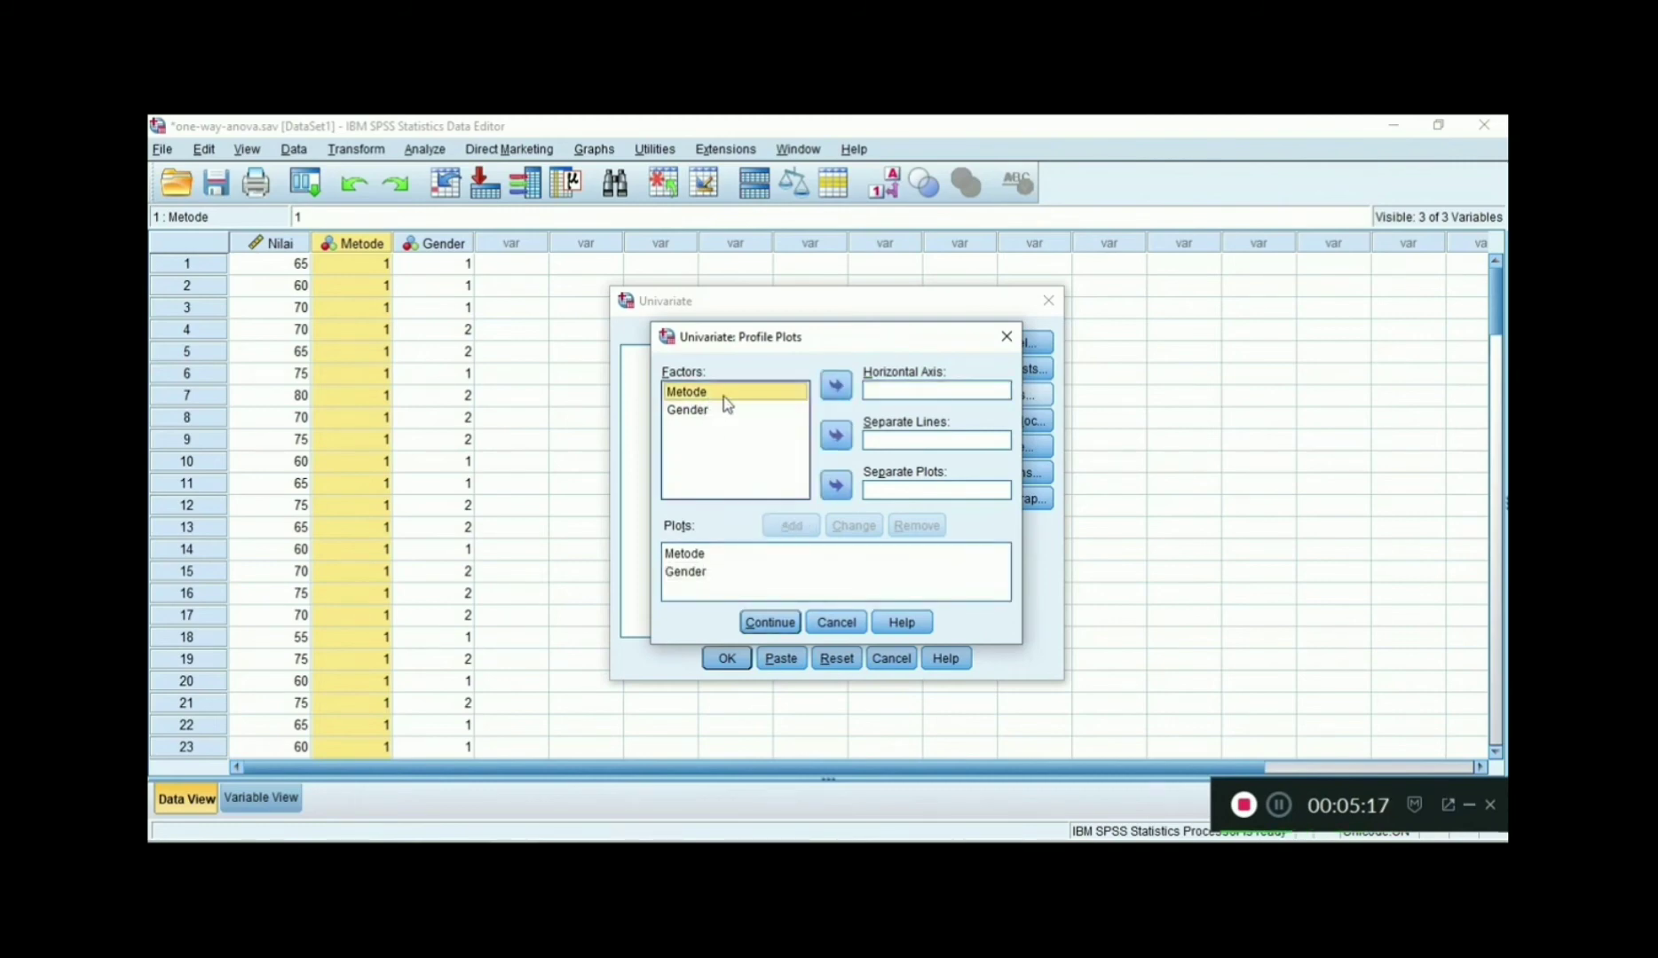
{"action": "left_click", "coordinate": [836, 388]}
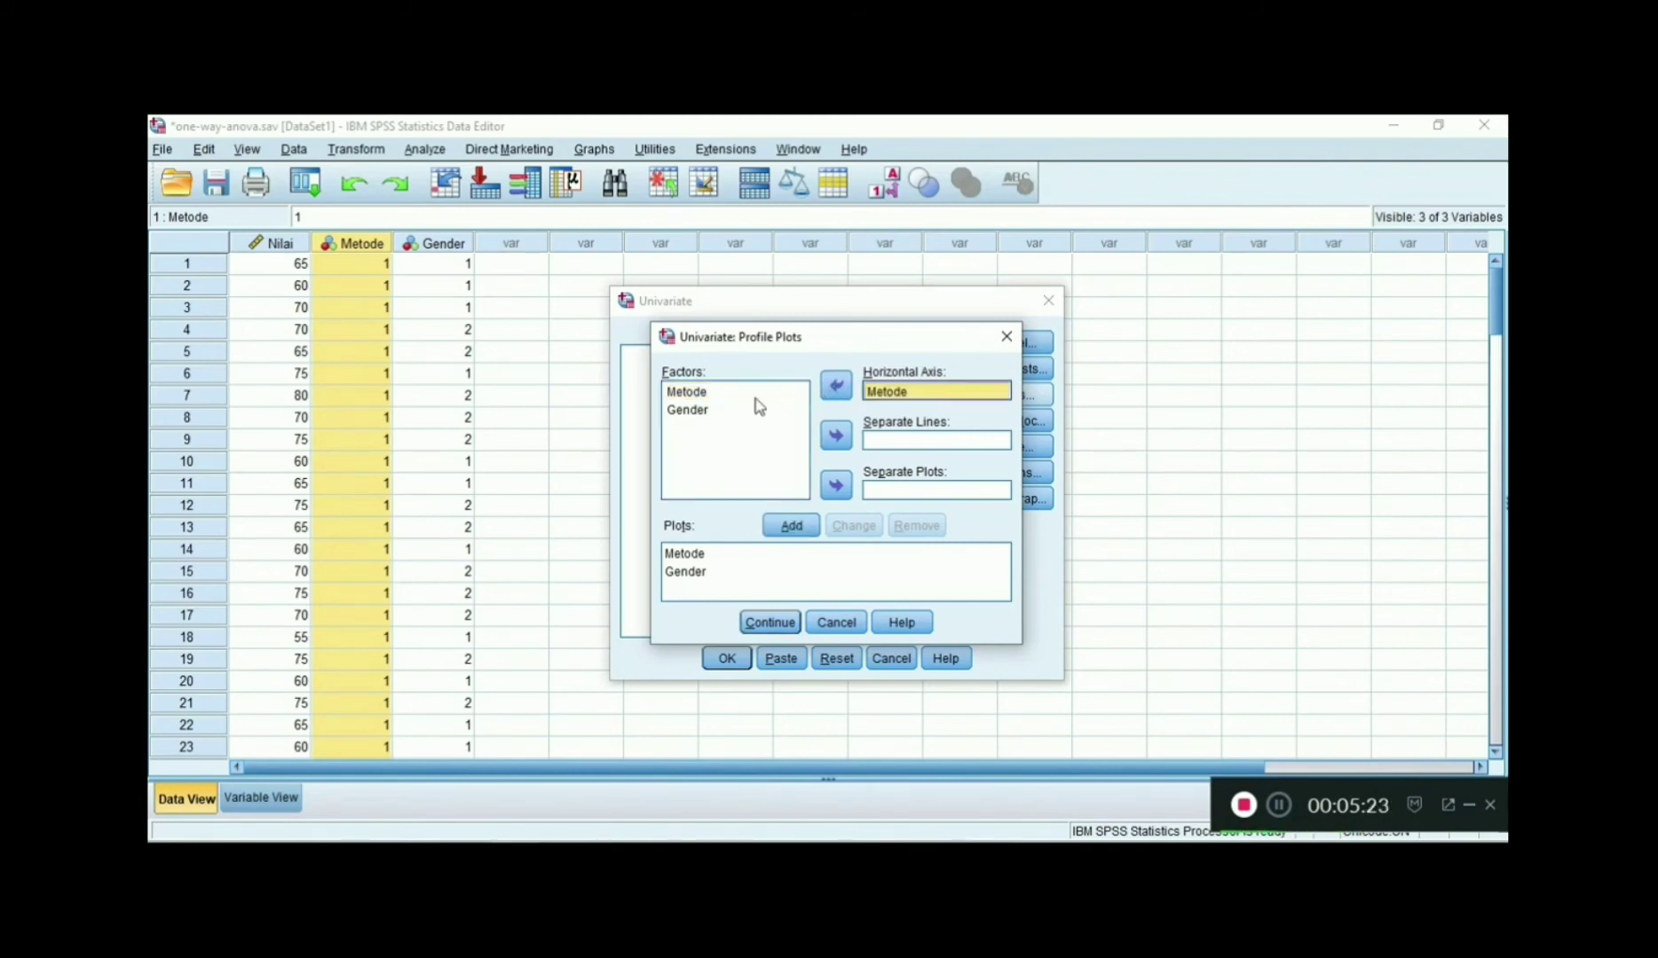
{"action": "left_click", "coordinate": [693, 411]}
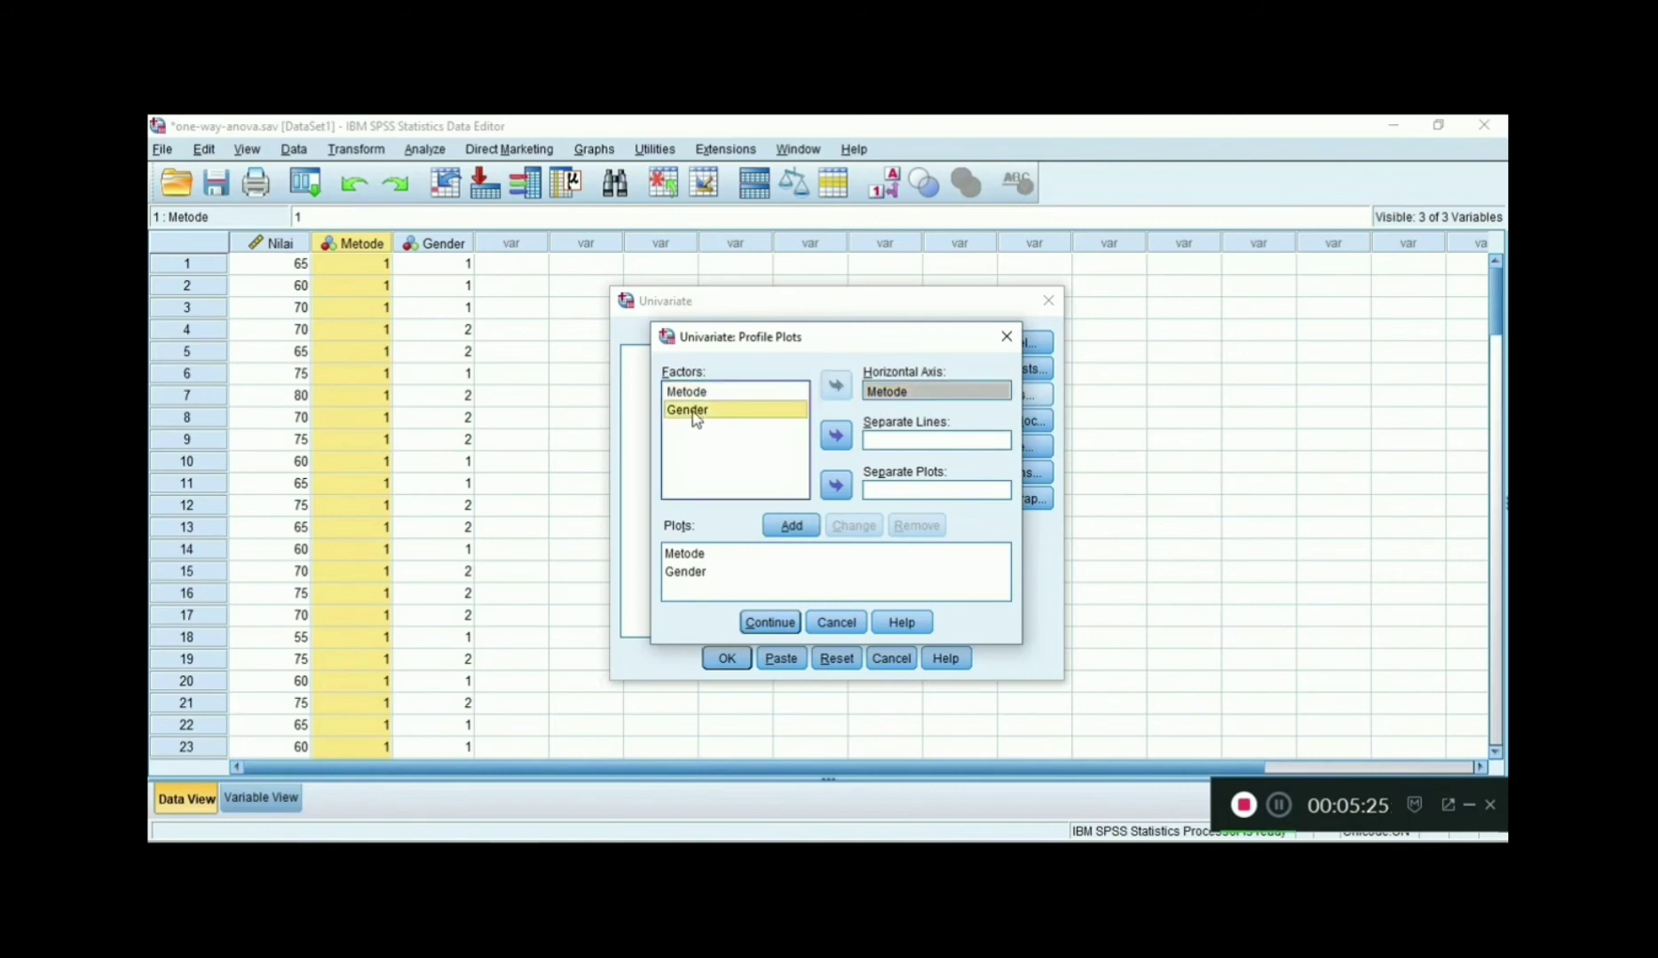
{"action": "left_click", "coordinate": [837, 436]}
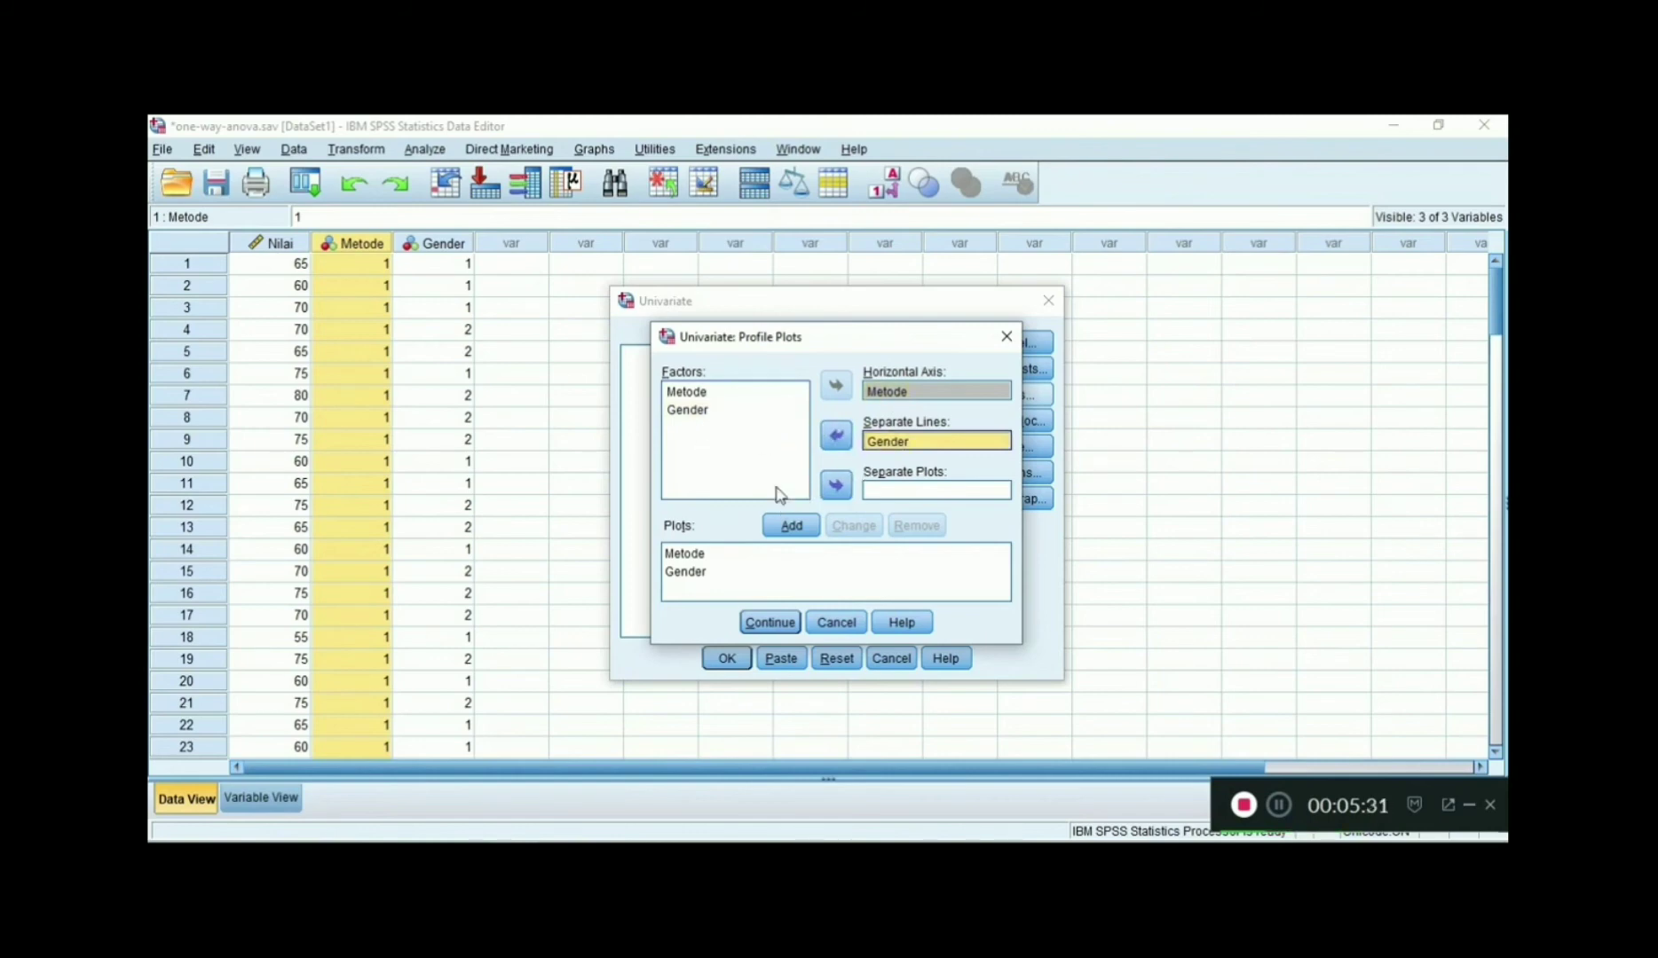
{"action": "left_click", "coordinate": [786, 527]}
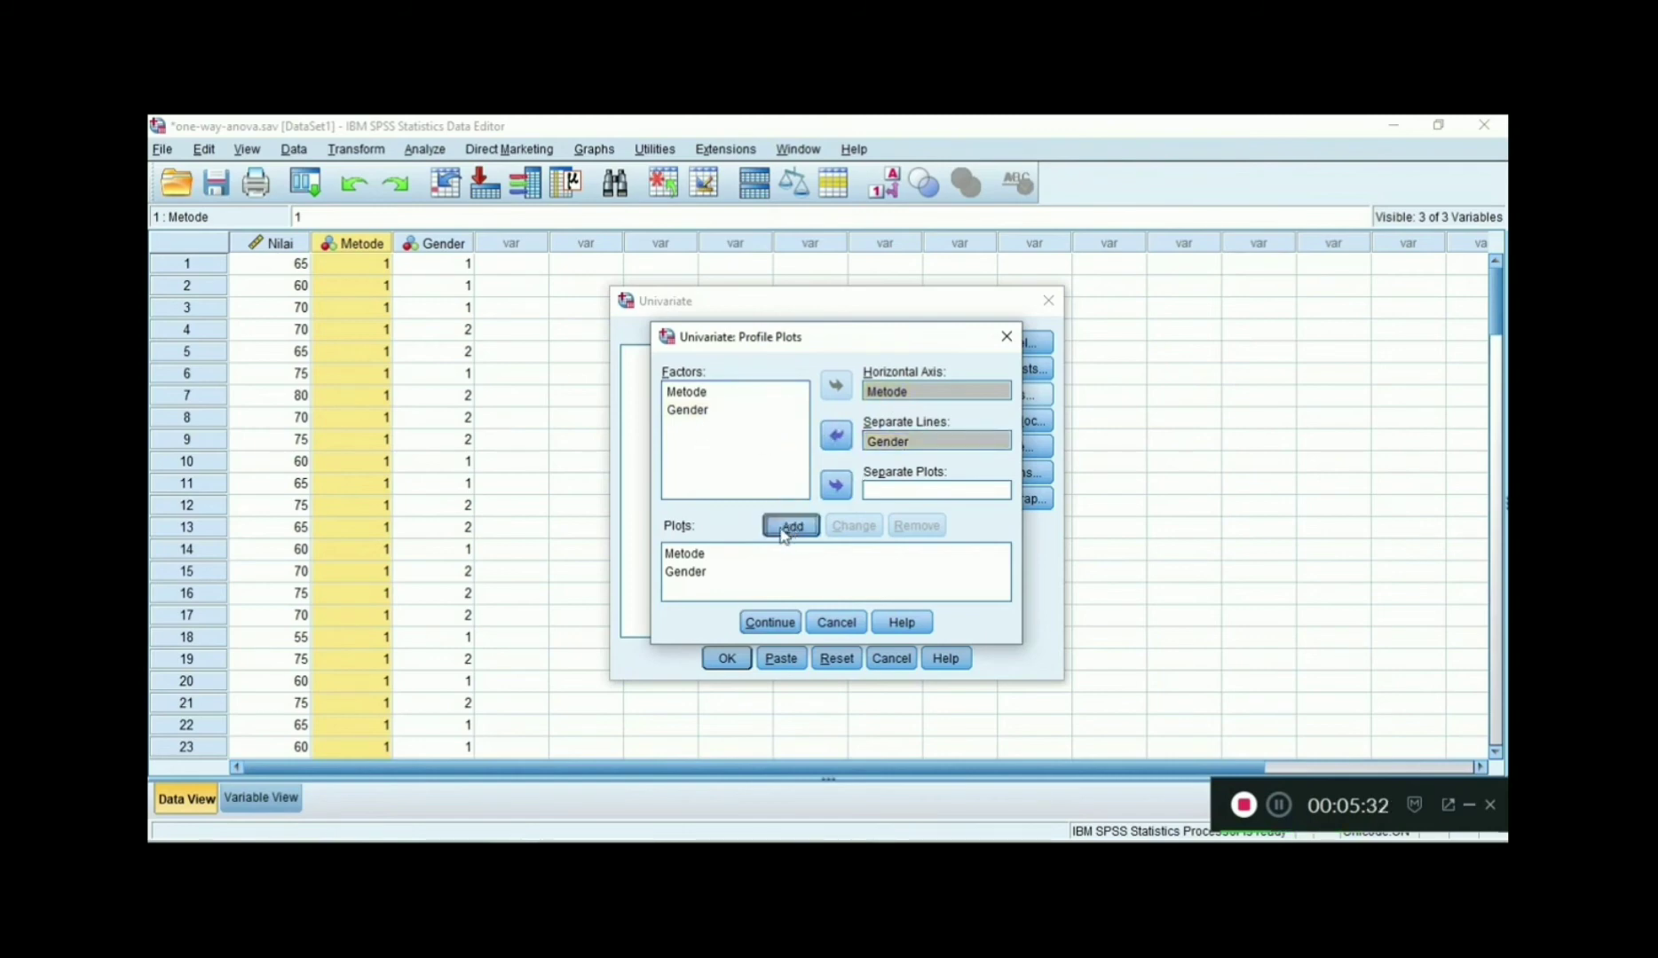
{"action": "left_click", "coordinate": [696, 557]}
{"action": "left_click", "coordinate": [696, 575]}
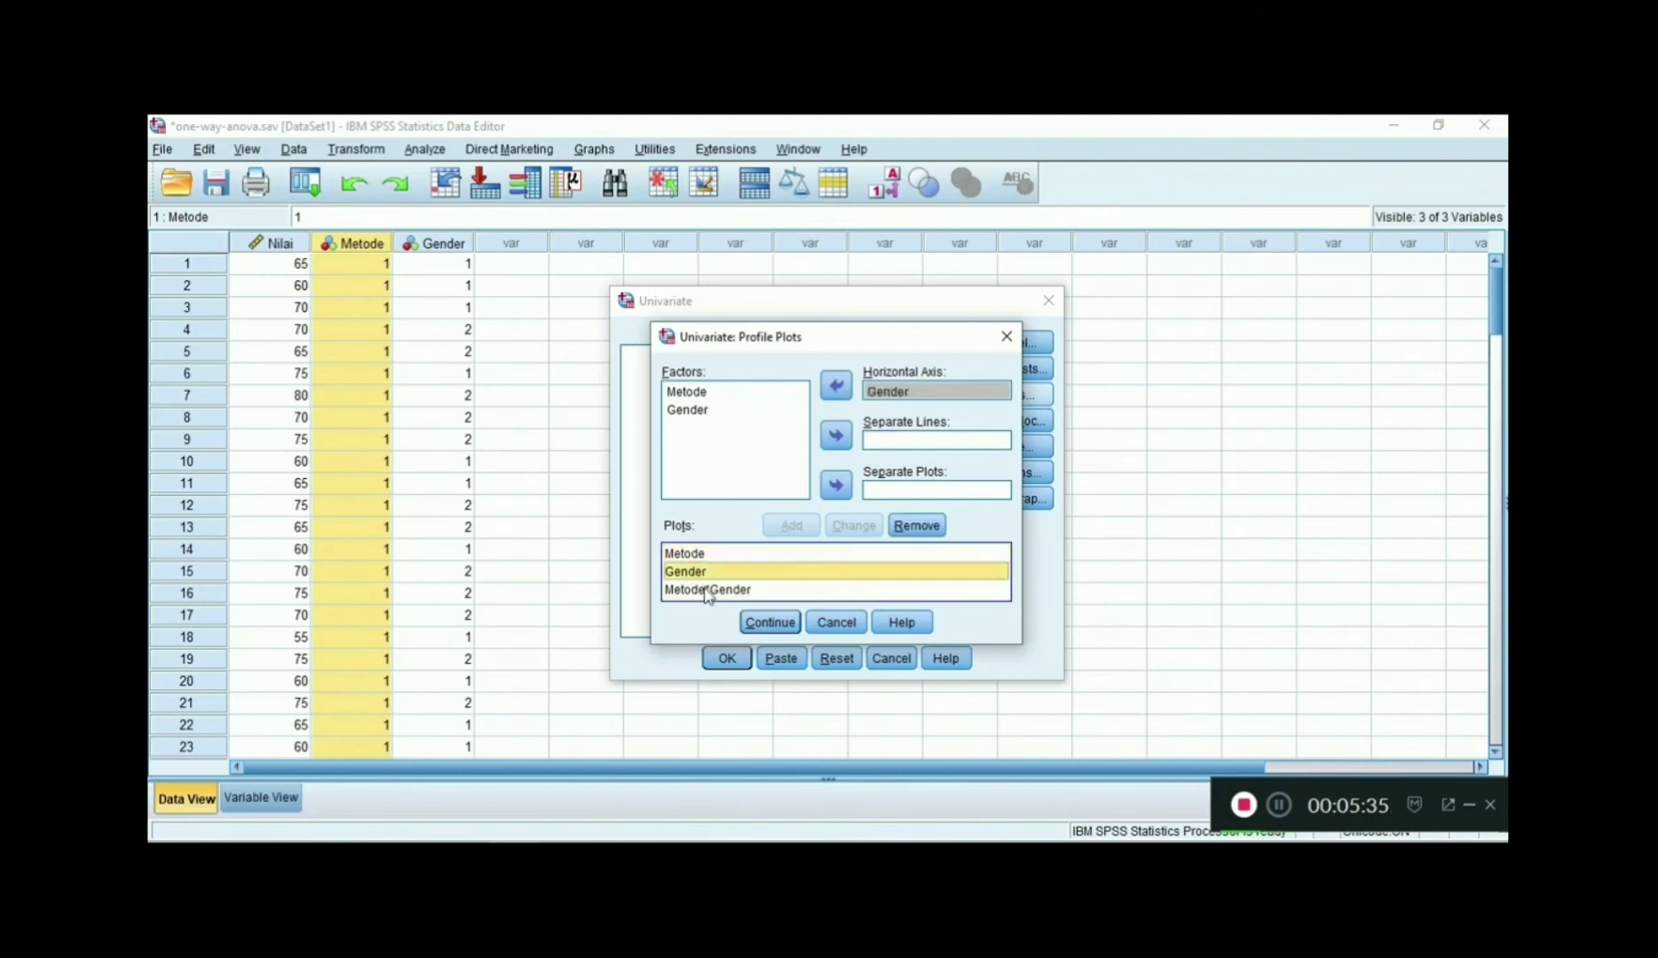
{"action": "left_click", "coordinate": [710, 592]}
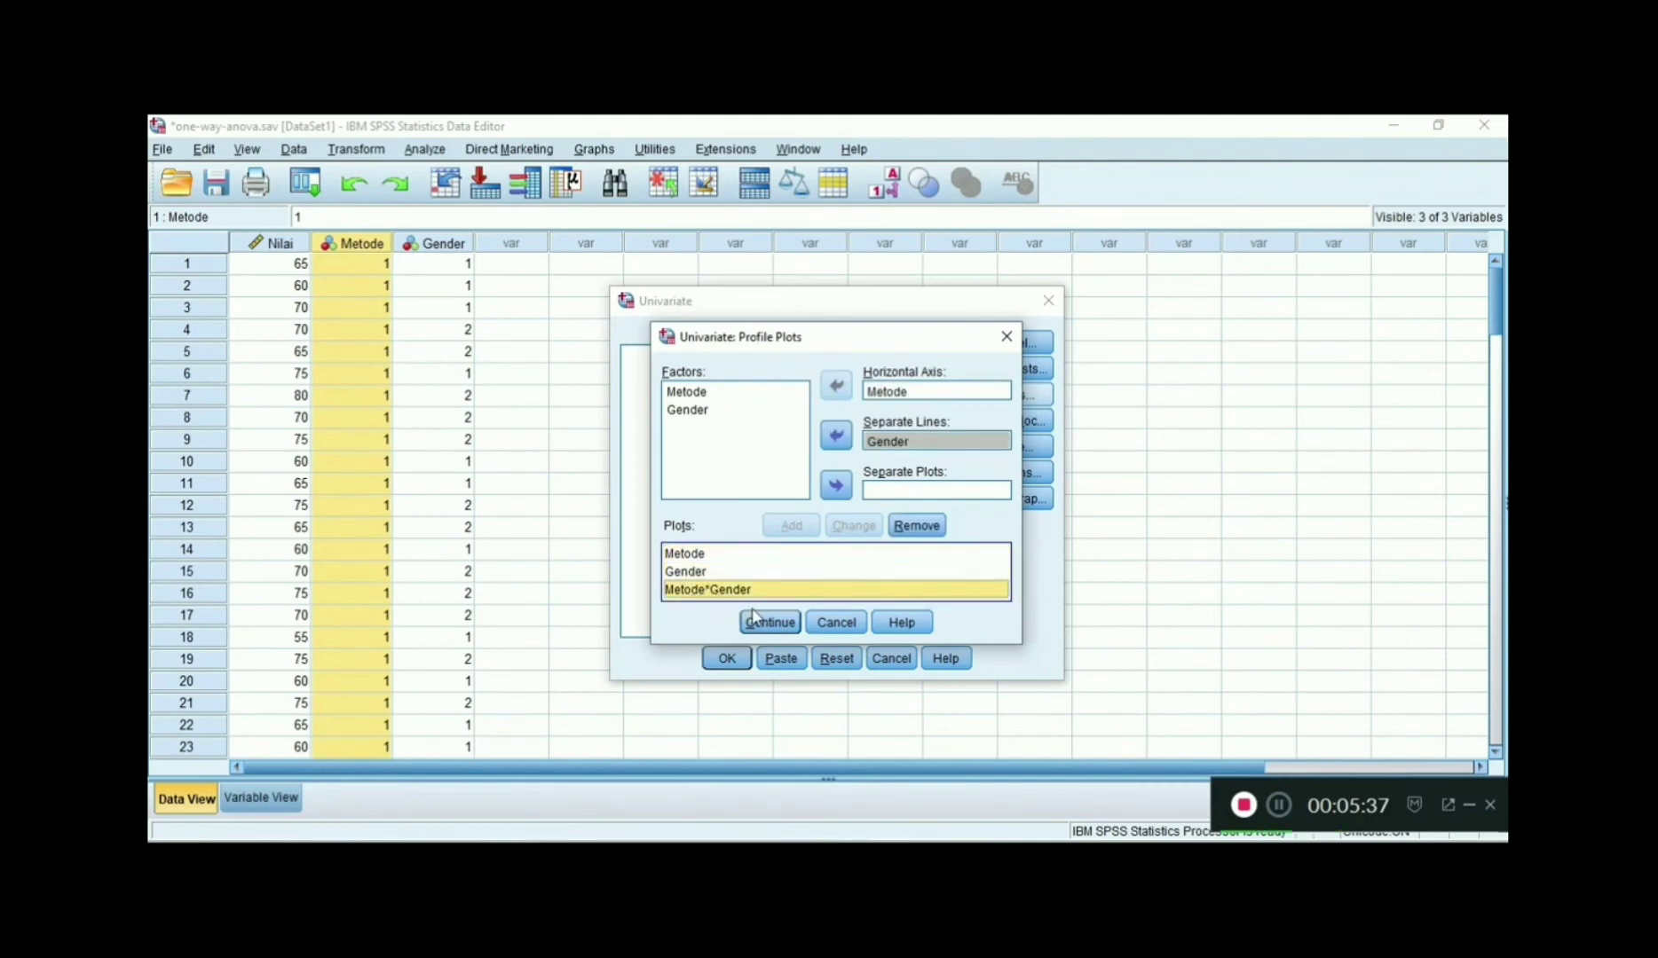
{"action": "left_click", "coordinate": [769, 623]}
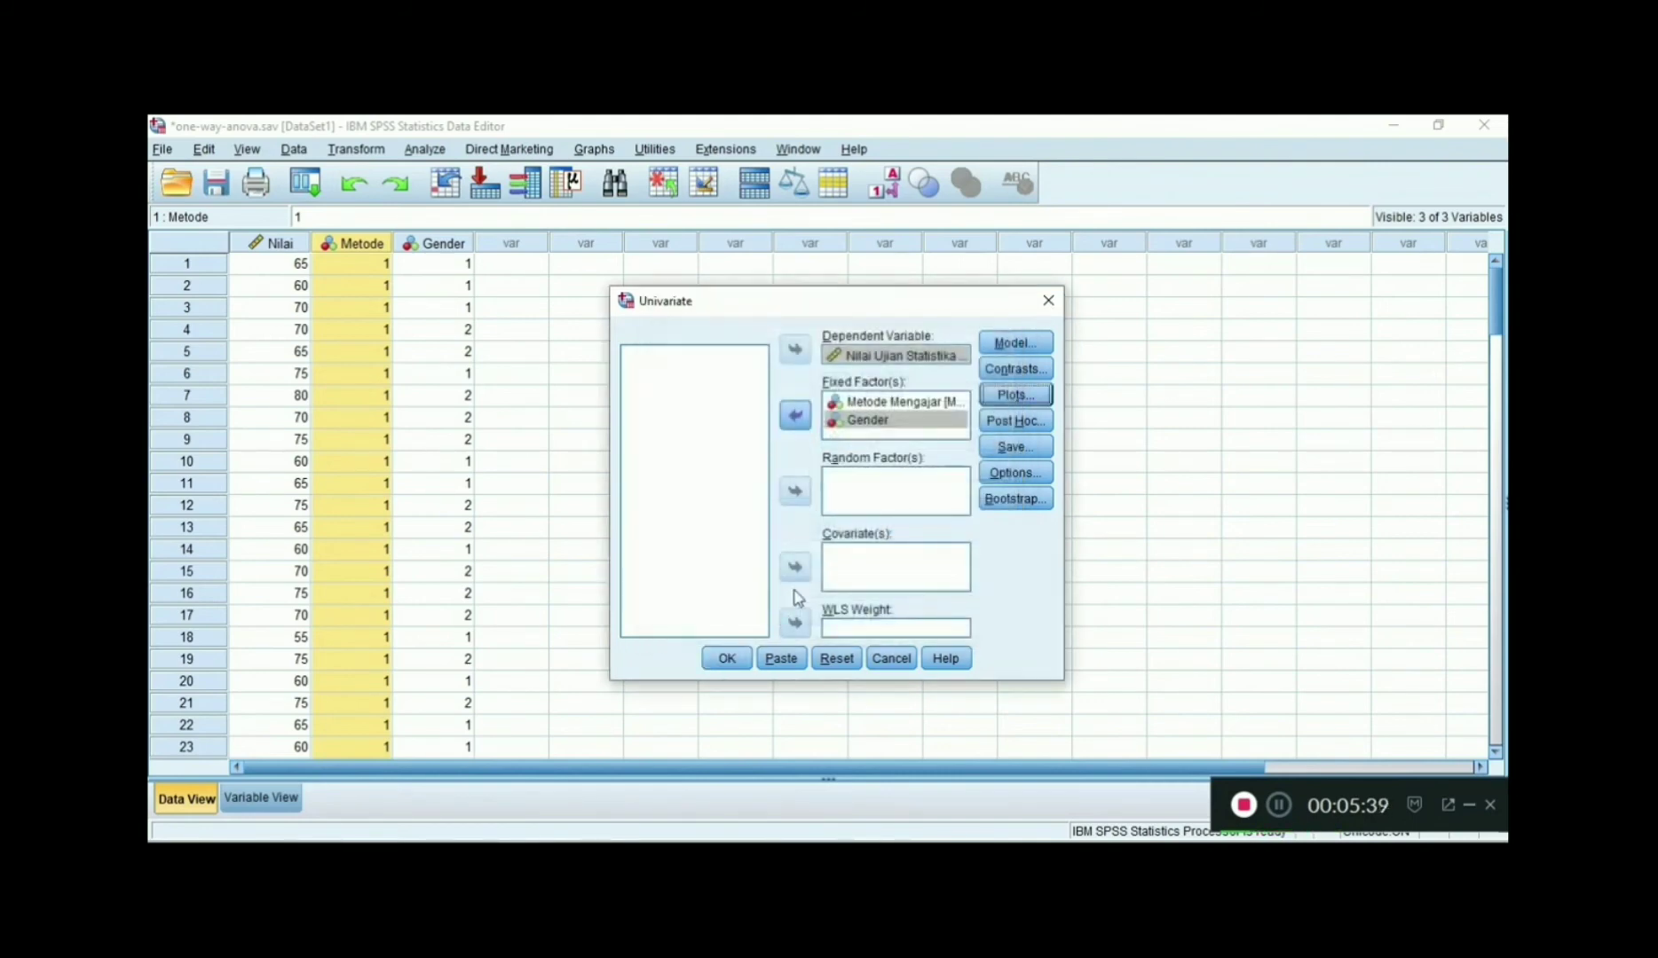
- Display estimated marginal means for (OVERALL), Metode, Gender and Metode*Gender, with main effects compared using LSD(none)
{"action": "left_click", "coordinate": [1015, 472]}
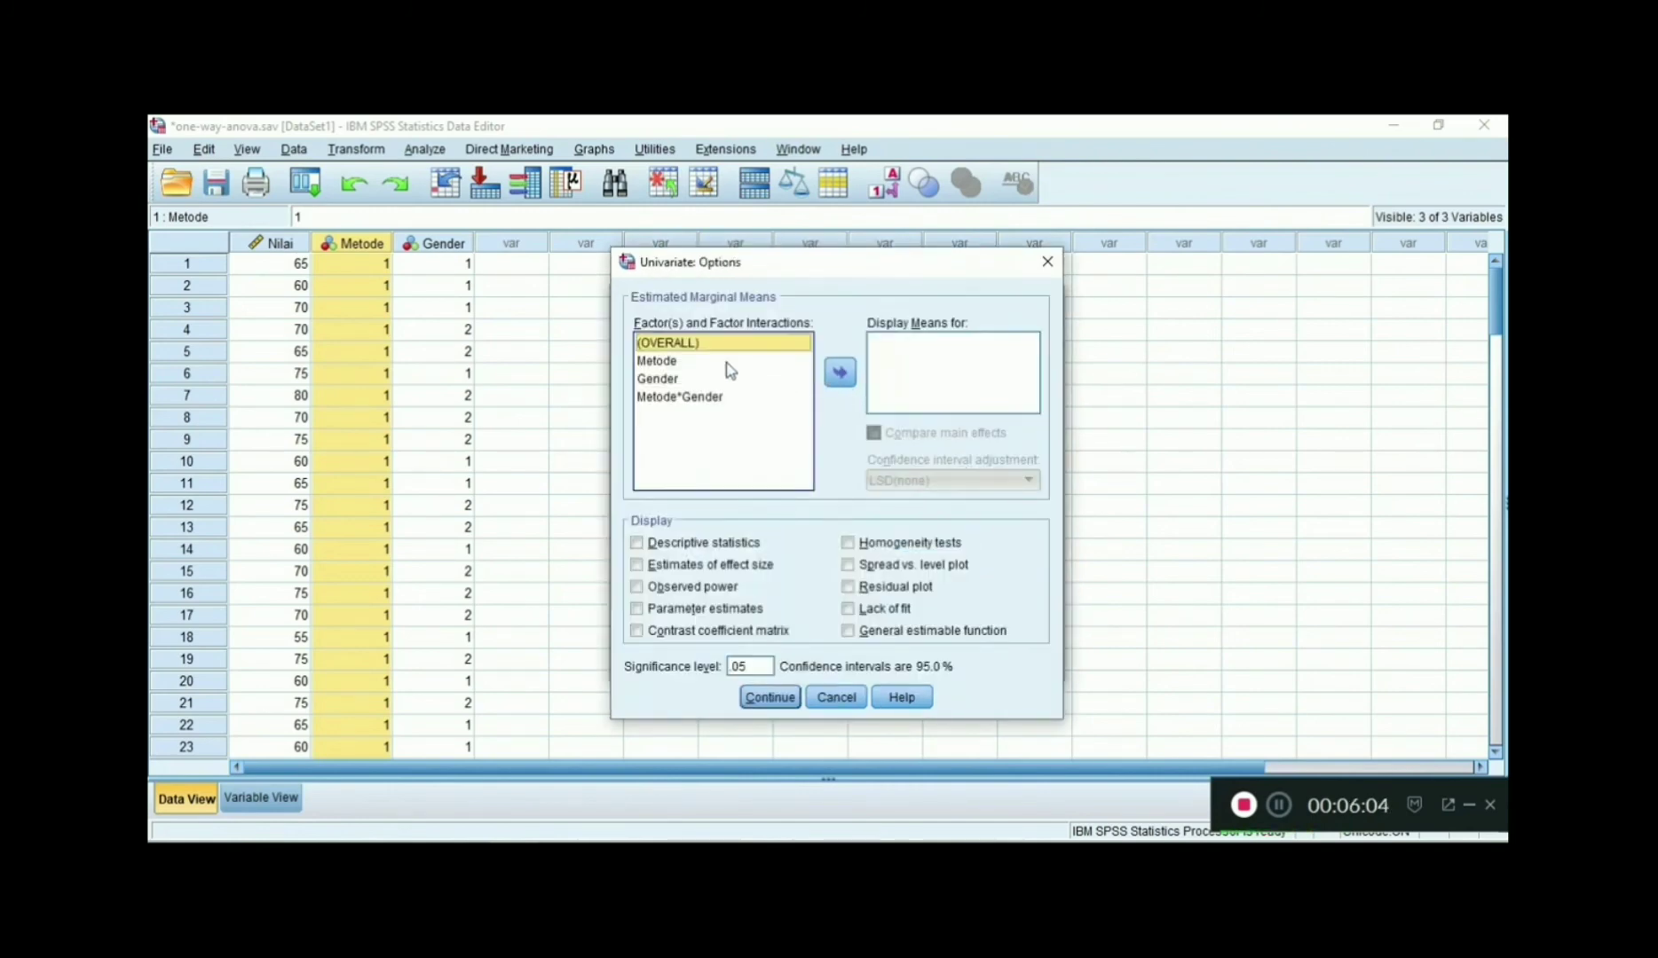
{"action": "left_click", "coordinate": [840, 373]}
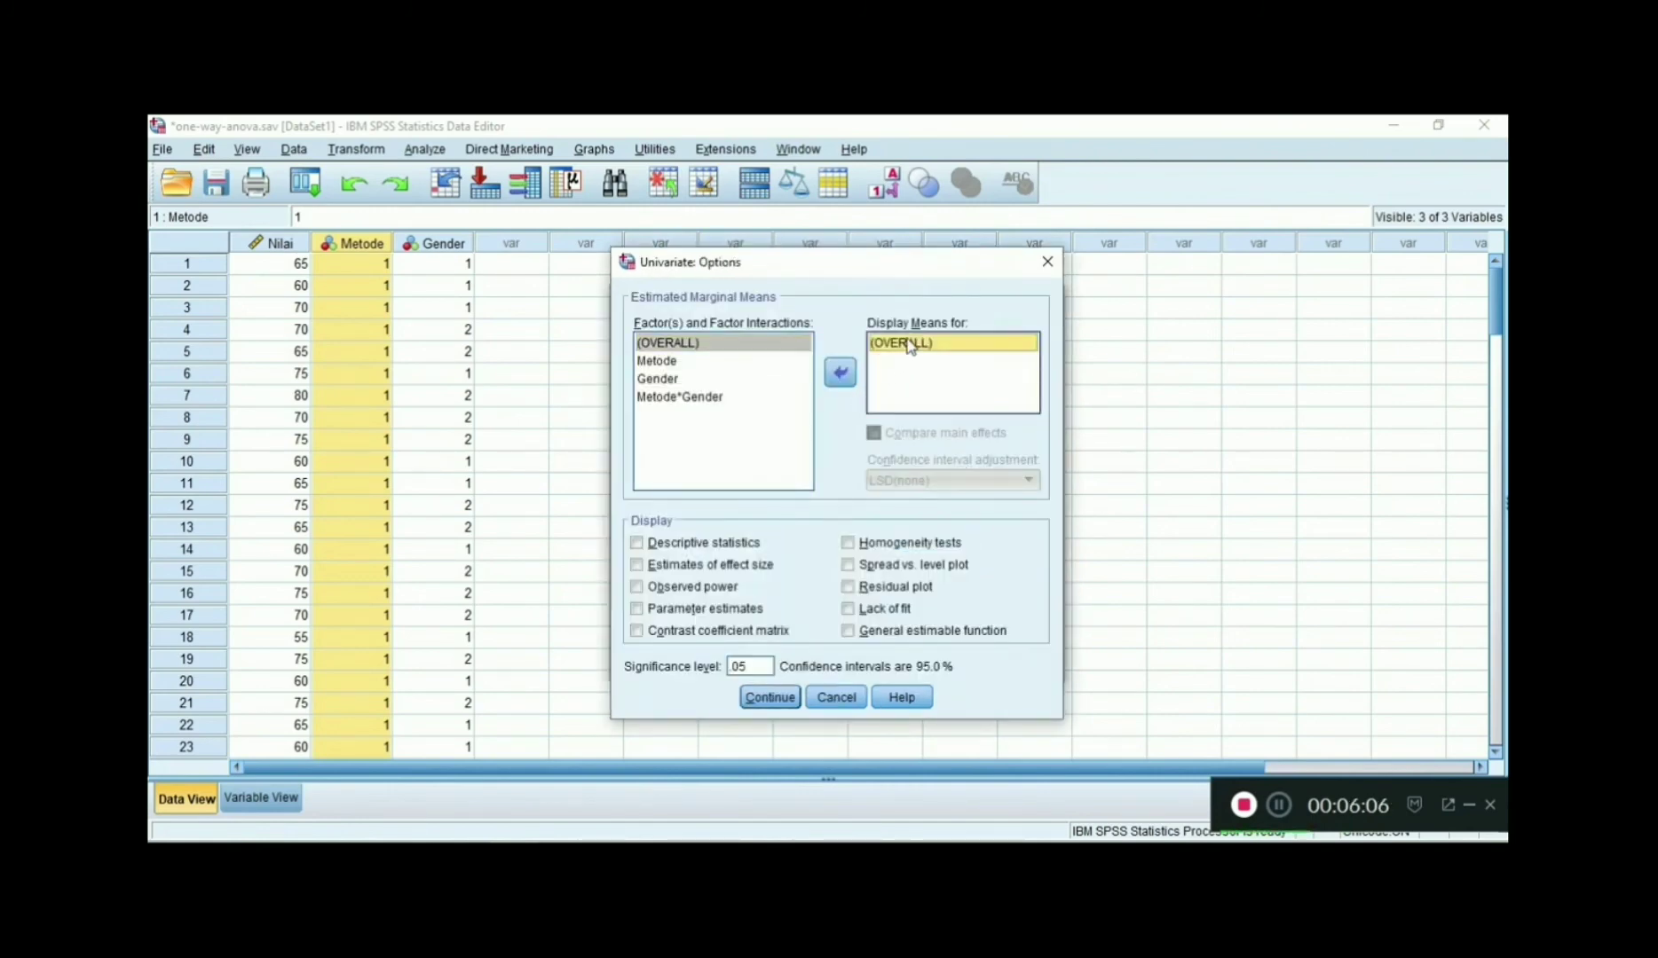
{"action": "left_click", "coordinate": [670, 362]}
{"action": "left_click", "coordinate": [839, 373]}
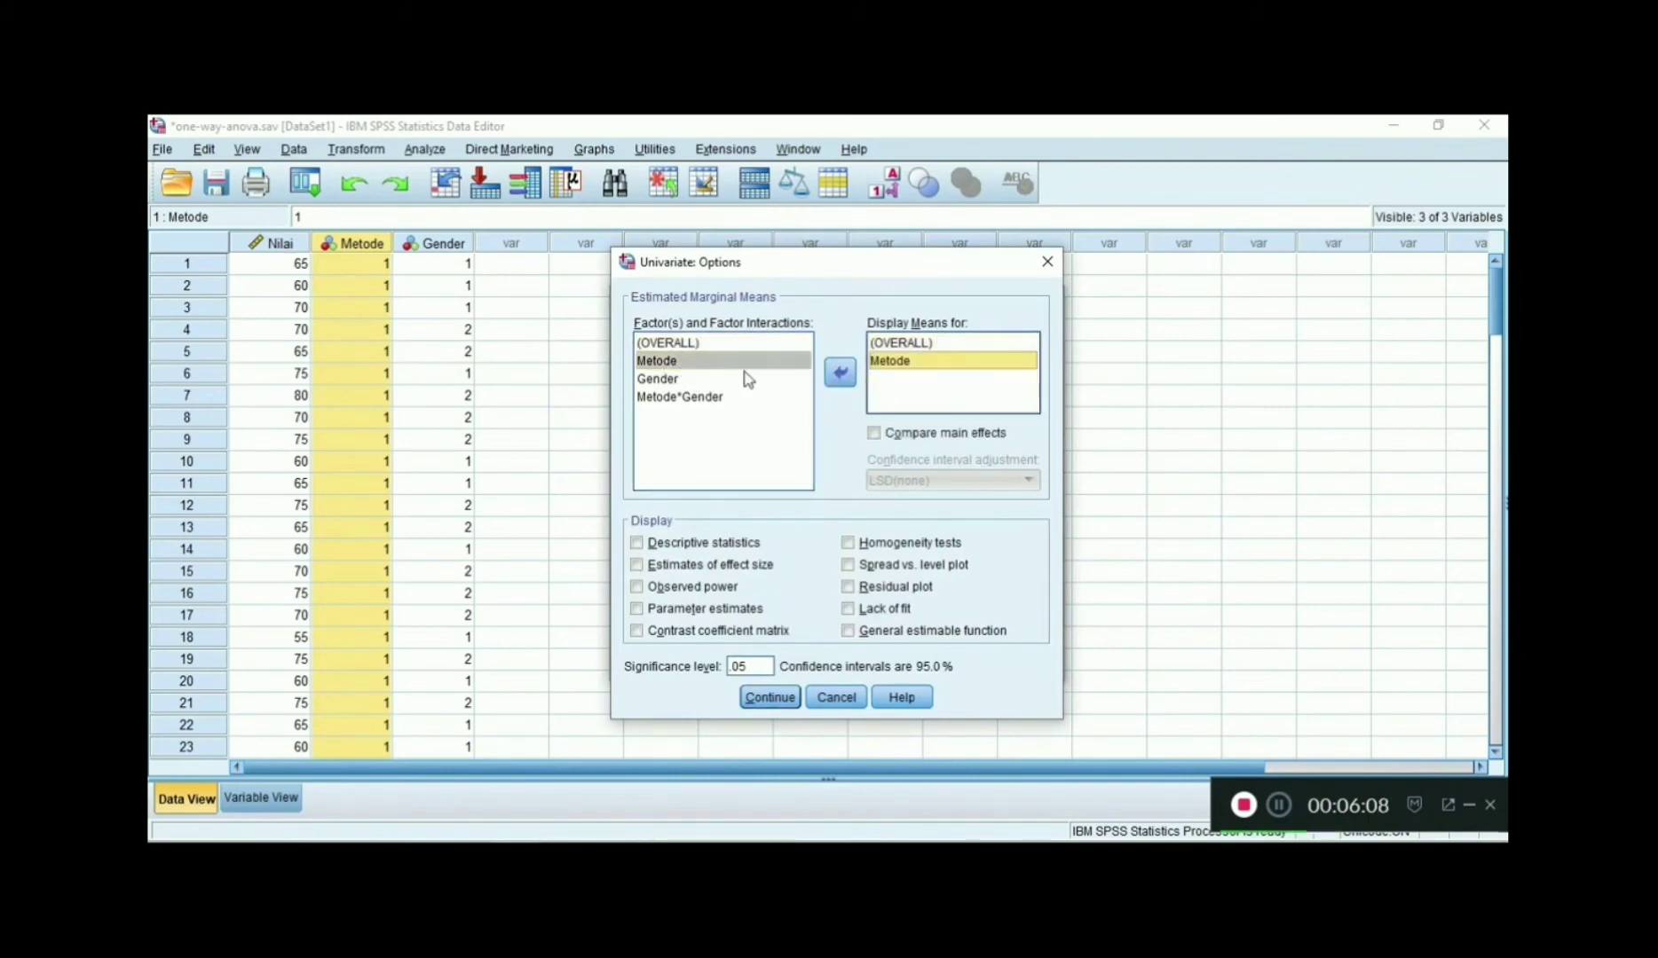
{"action": "left_click", "coordinate": [664, 379]}
{"action": "left_click", "coordinate": [840, 373]}
{"action": "left_click", "coordinate": [682, 398]}
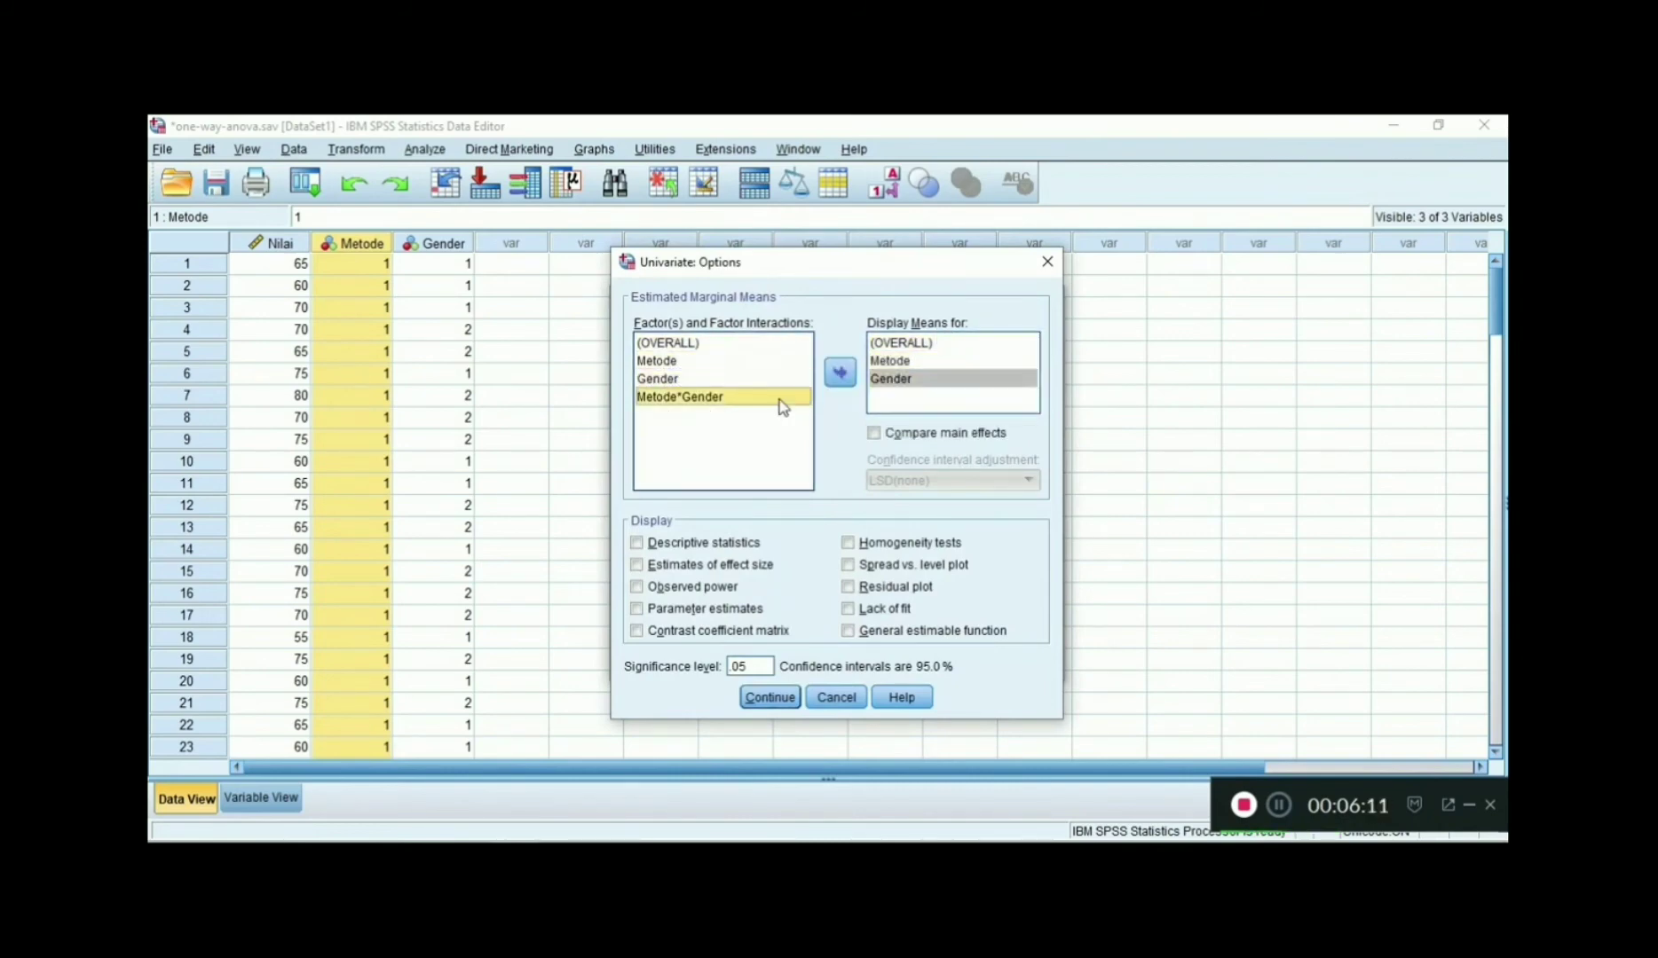
{"action": "left_click", "coordinate": [841, 374]}
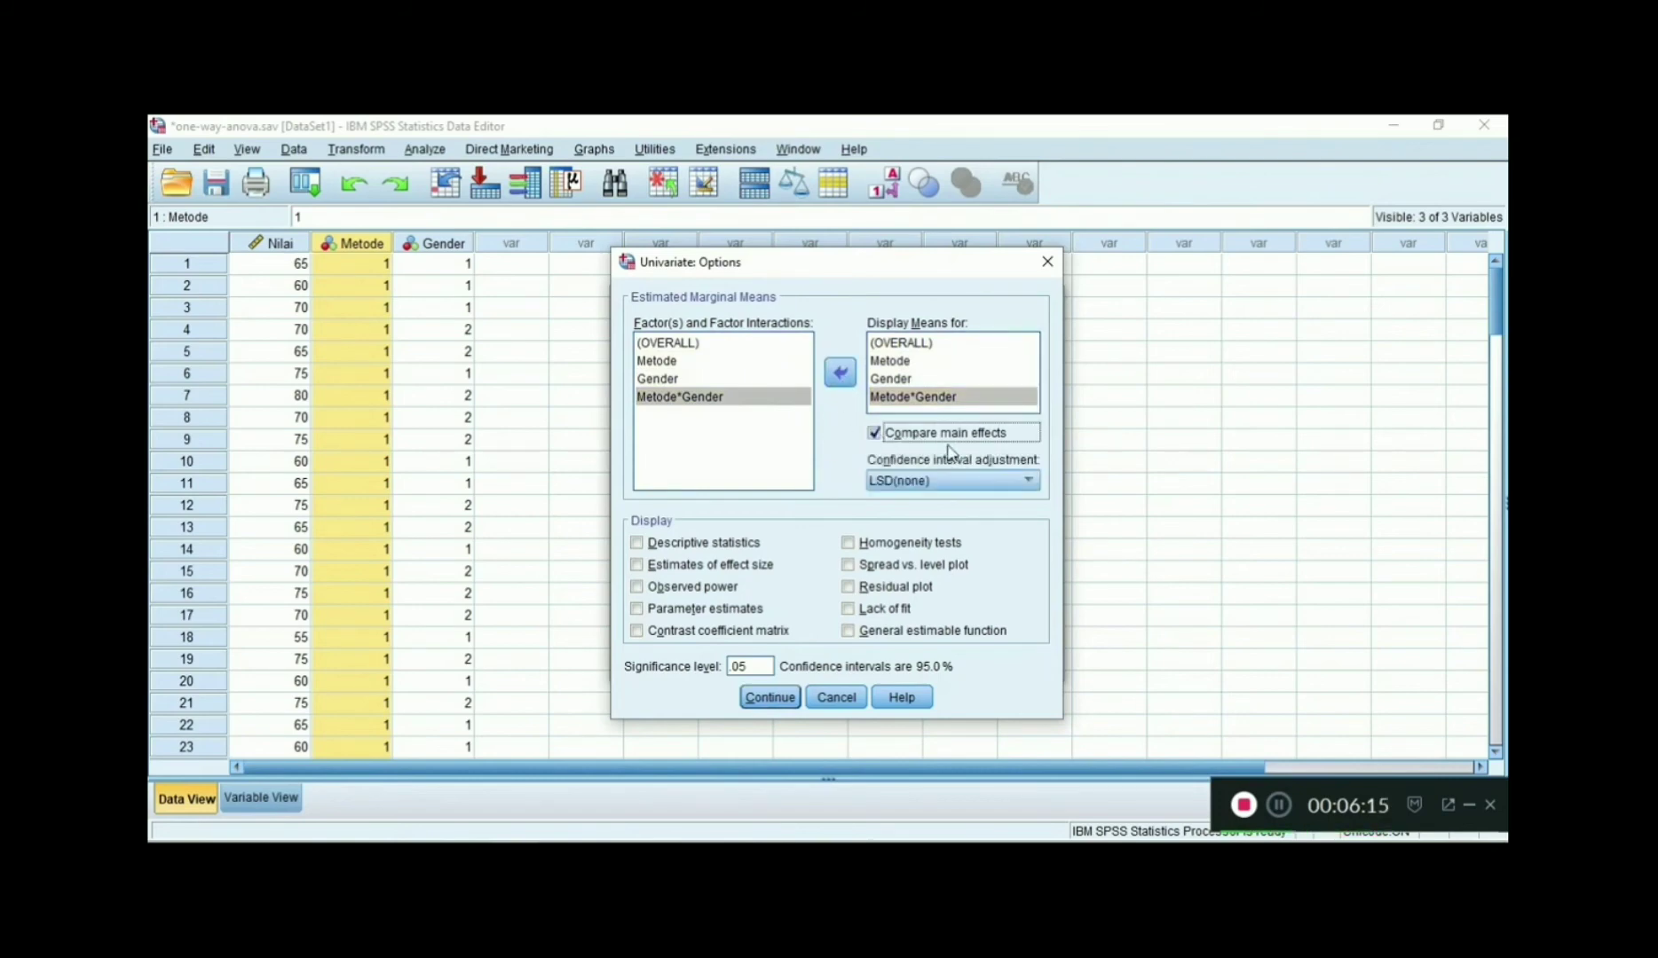
- Include descriptive statistics, estimates of effect size and homogeneity tests in the output, and run the univariate analysis
{"action": "left_click", "coordinate": [637, 543]}
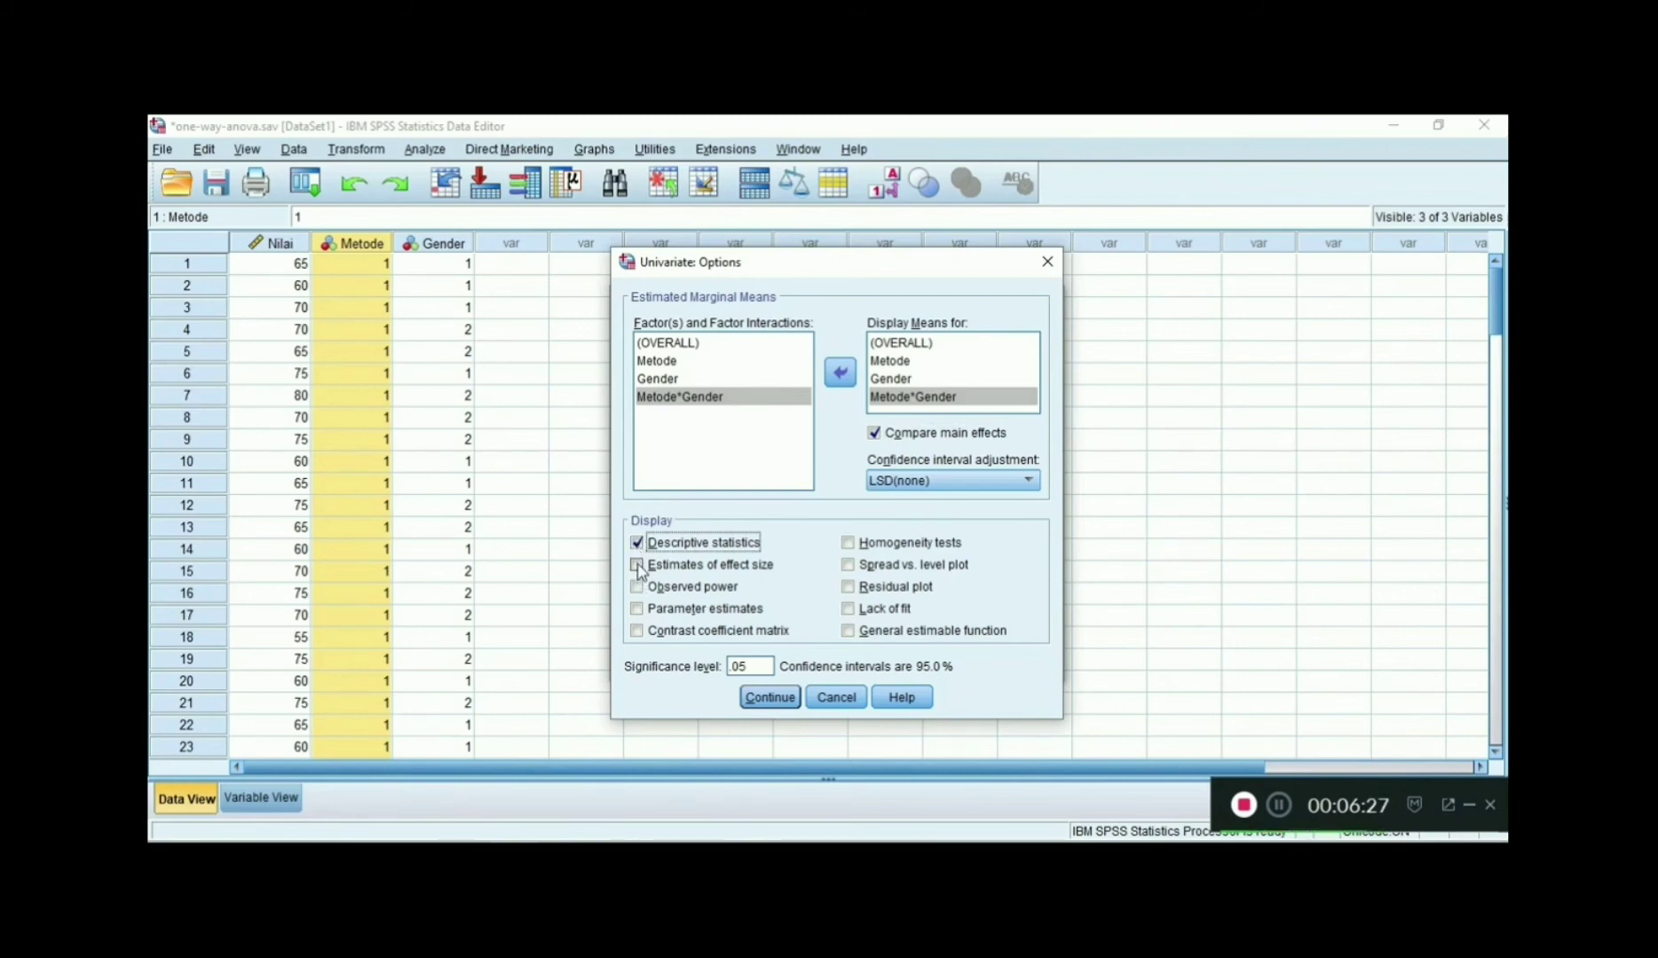
{"action": "left_click", "coordinate": [638, 565]}
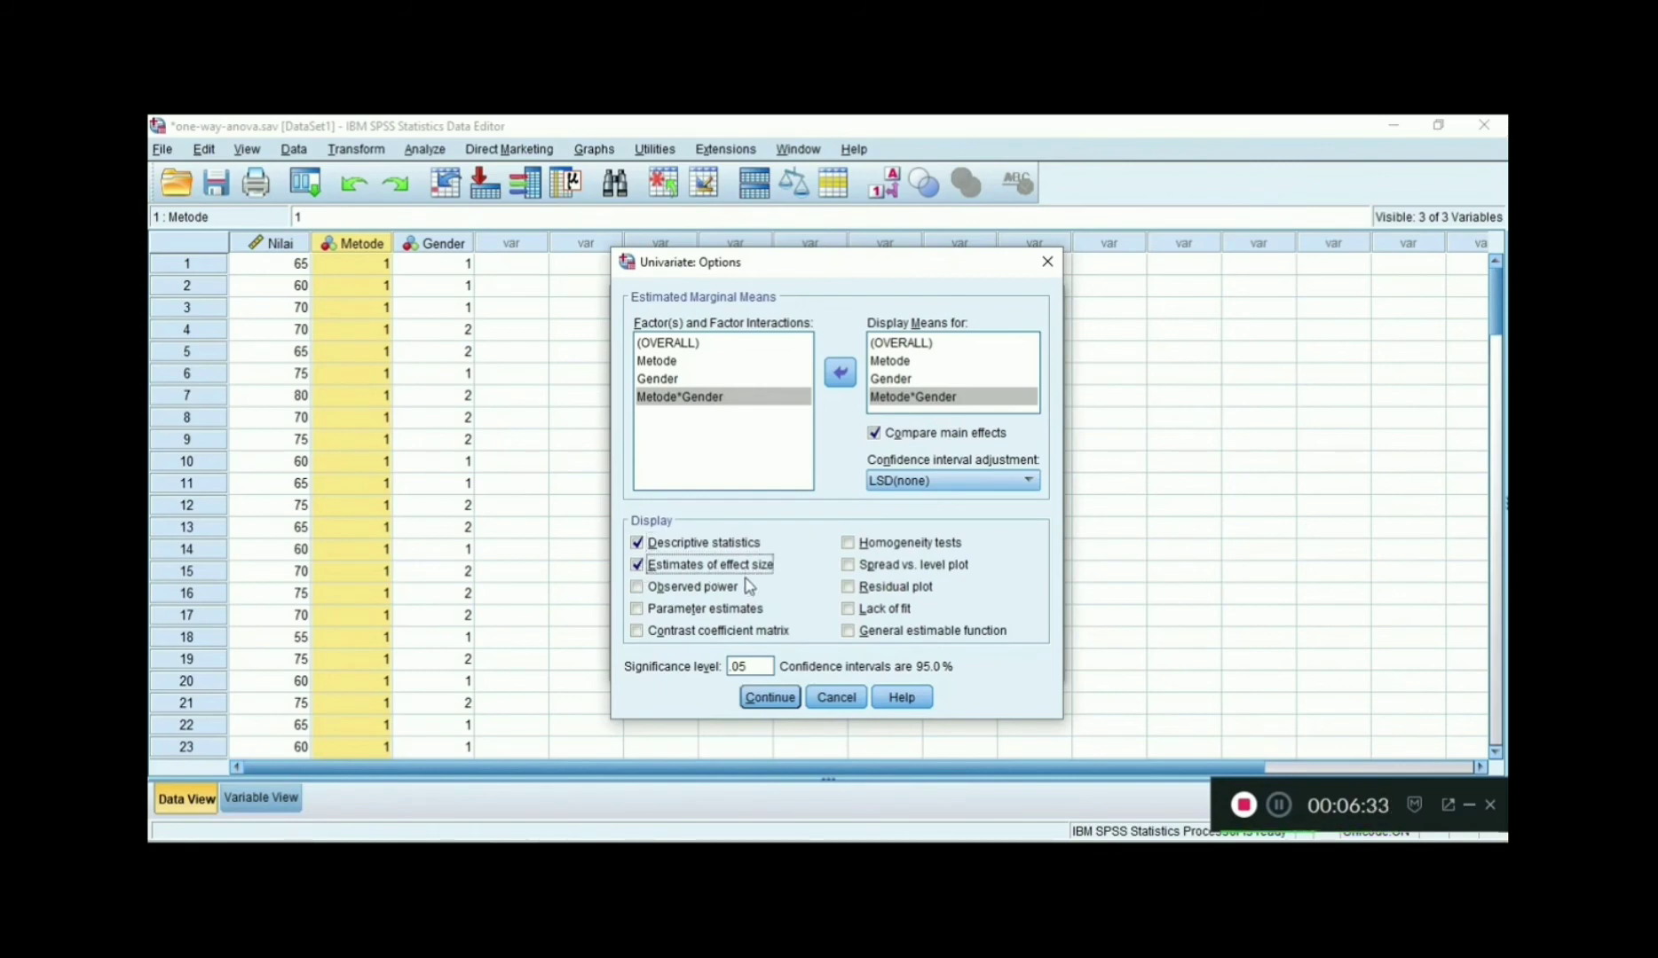
{"action": "left_click", "coordinate": [850, 545]}
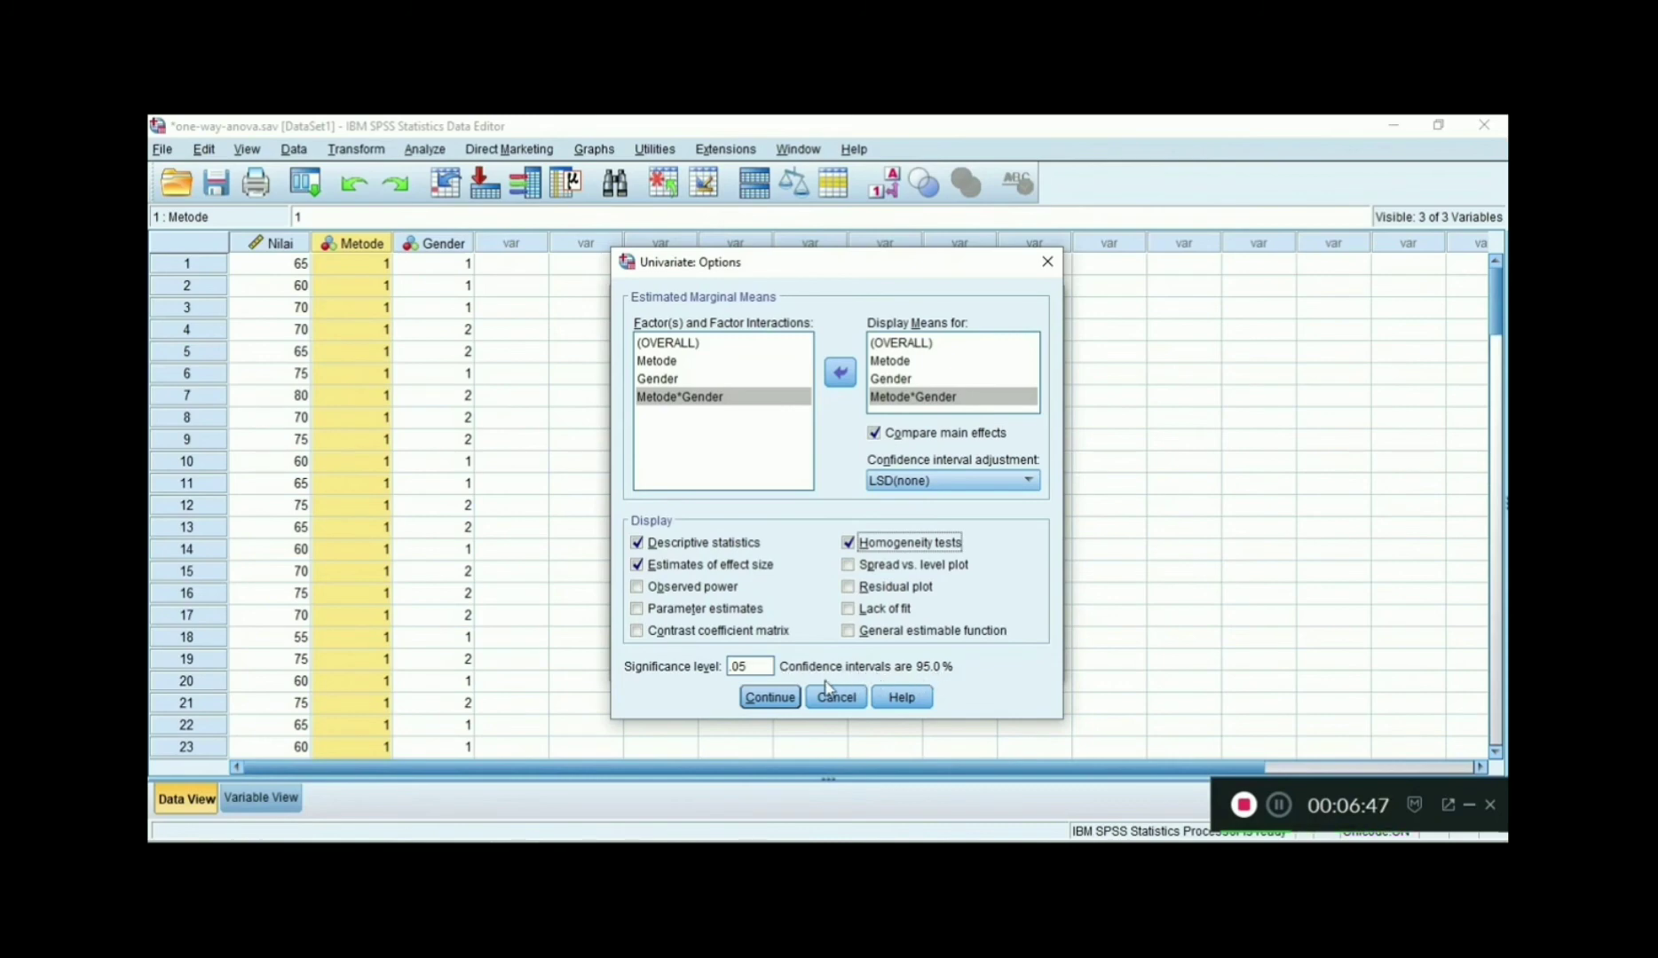
{"action": "left_click", "coordinate": [763, 699]}
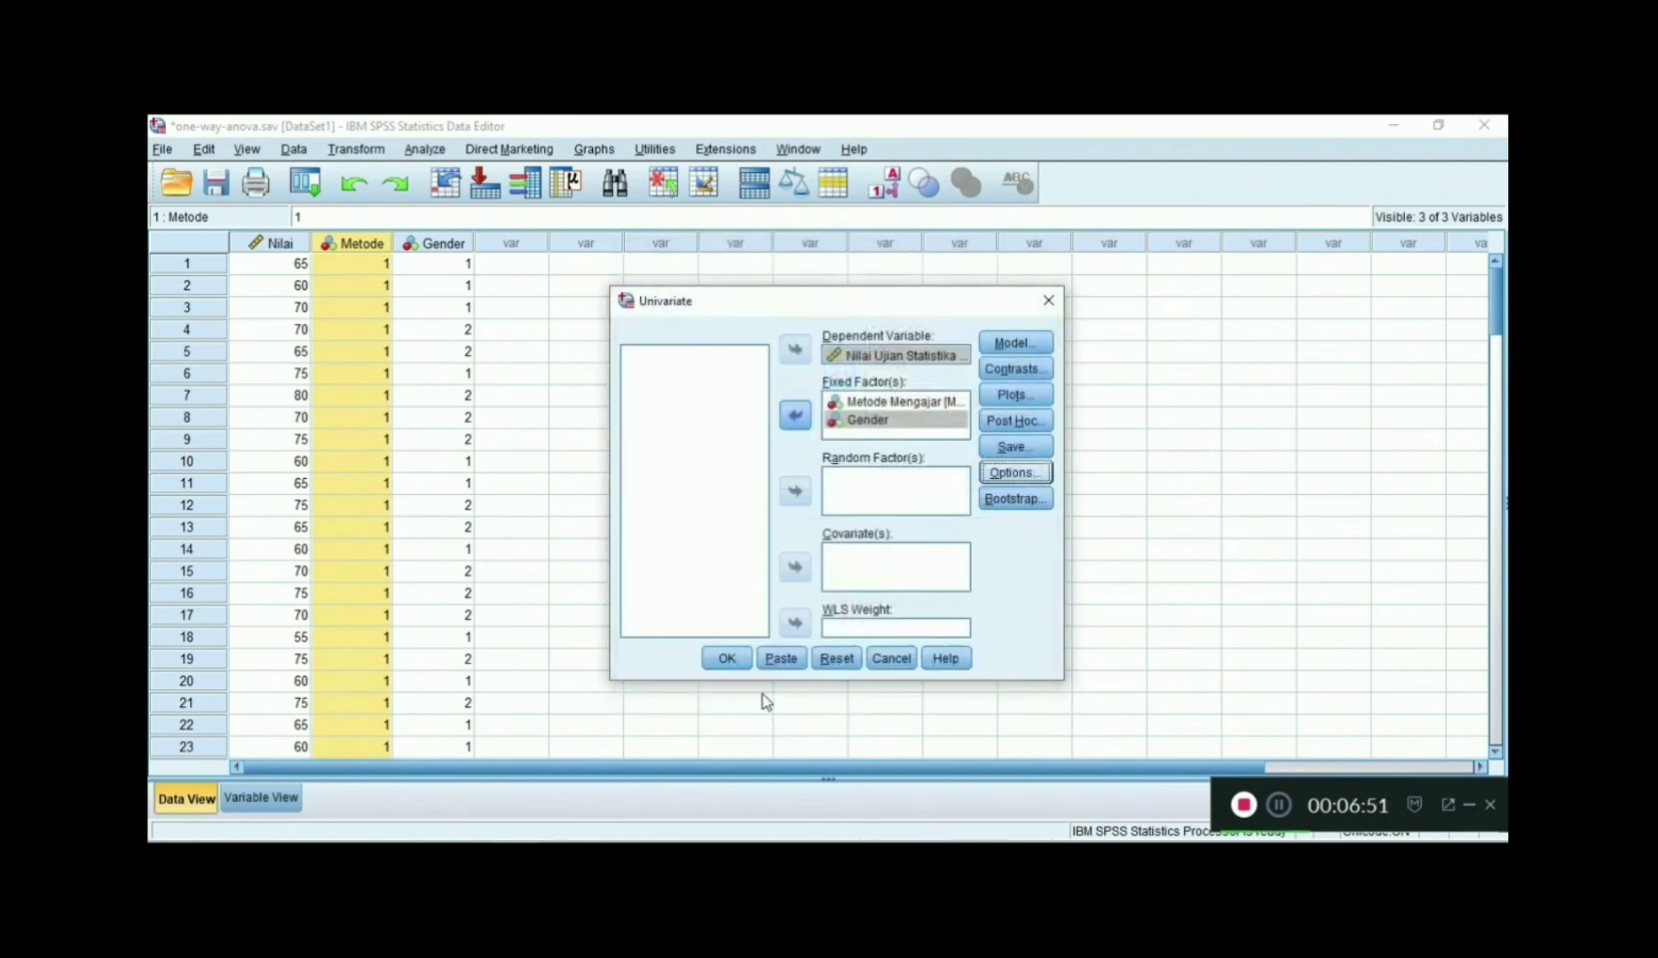
{"action": "left_click", "coordinate": [726, 660]}
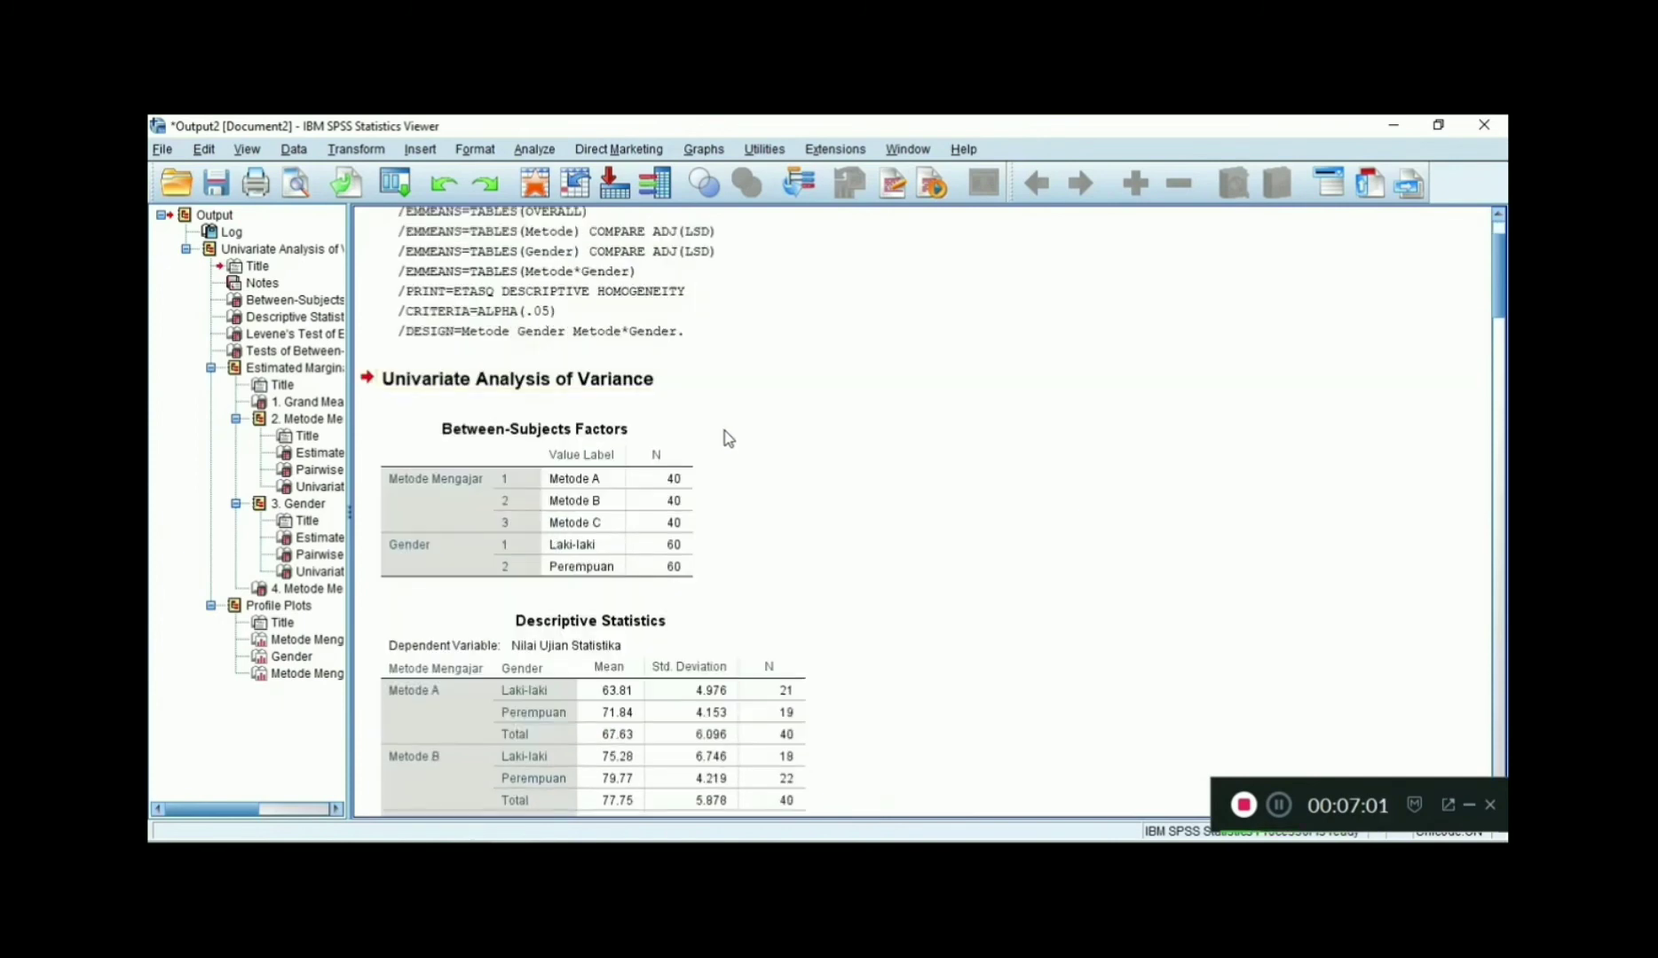
- Examine the Between-Subjects Factors and Descriptive Statistics tables in the univariate output
{"action": "left_click", "coordinate": [657, 437]}
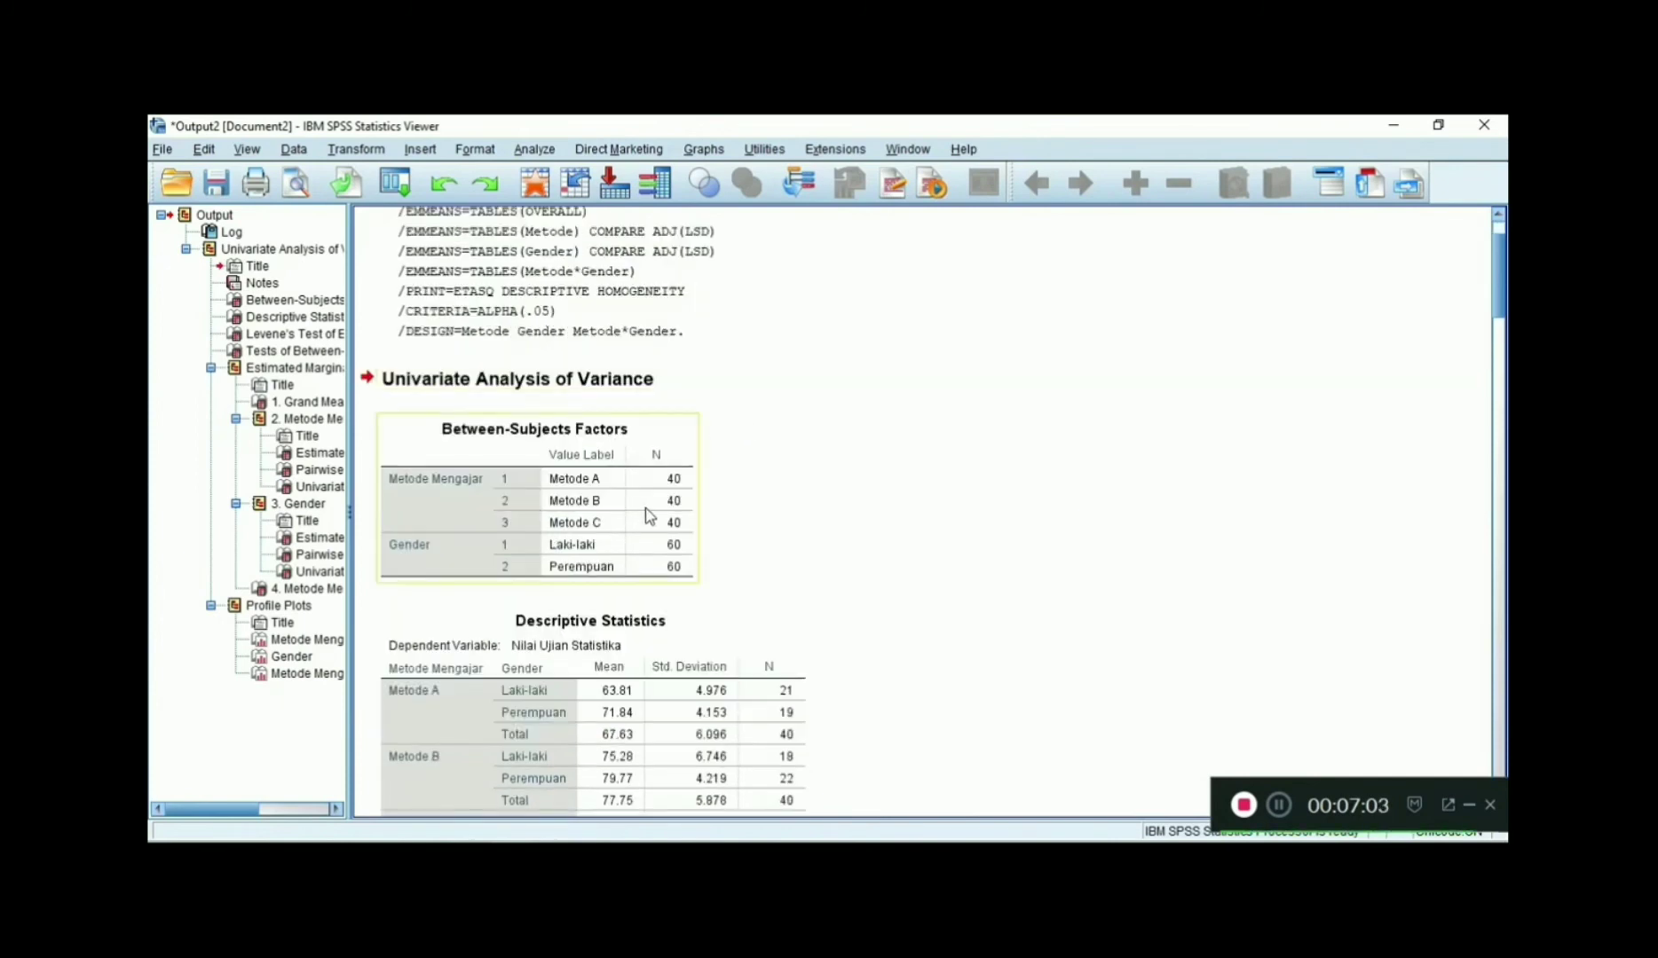
{"action": "left_click", "coordinate": [729, 507]}
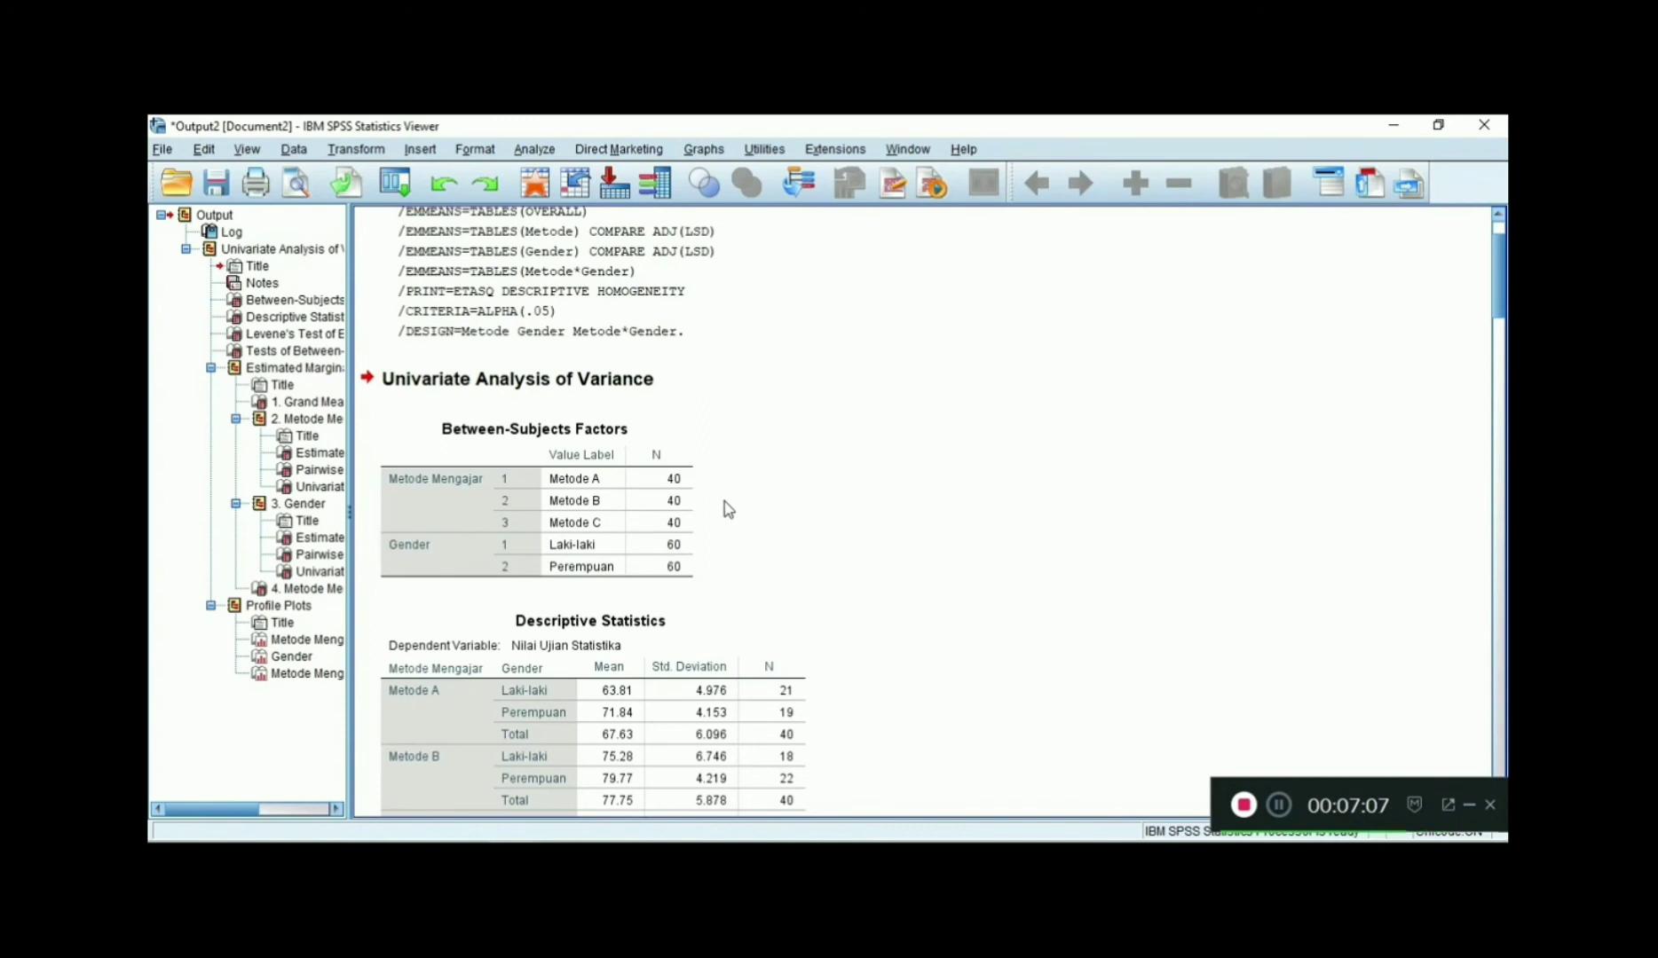
{"action": "left_click", "coordinate": [530, 508]}
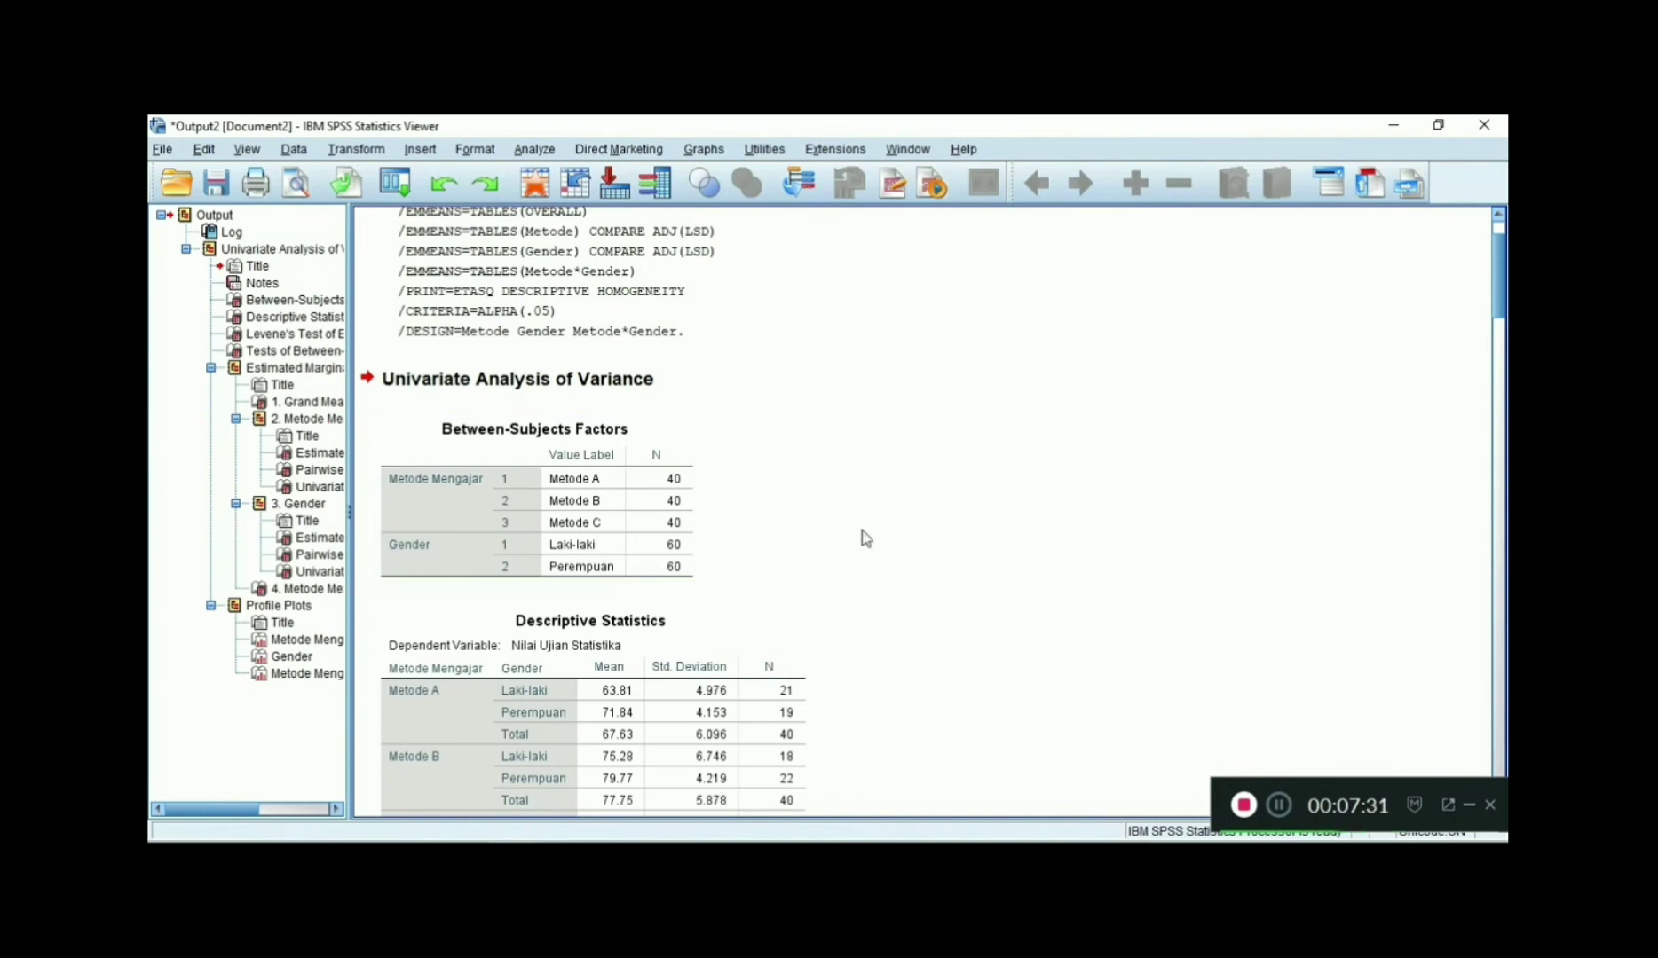
{"action": "scroll", "coordinate": [865, 538], "scroll_direction": "down", "scroll_amount": 3}
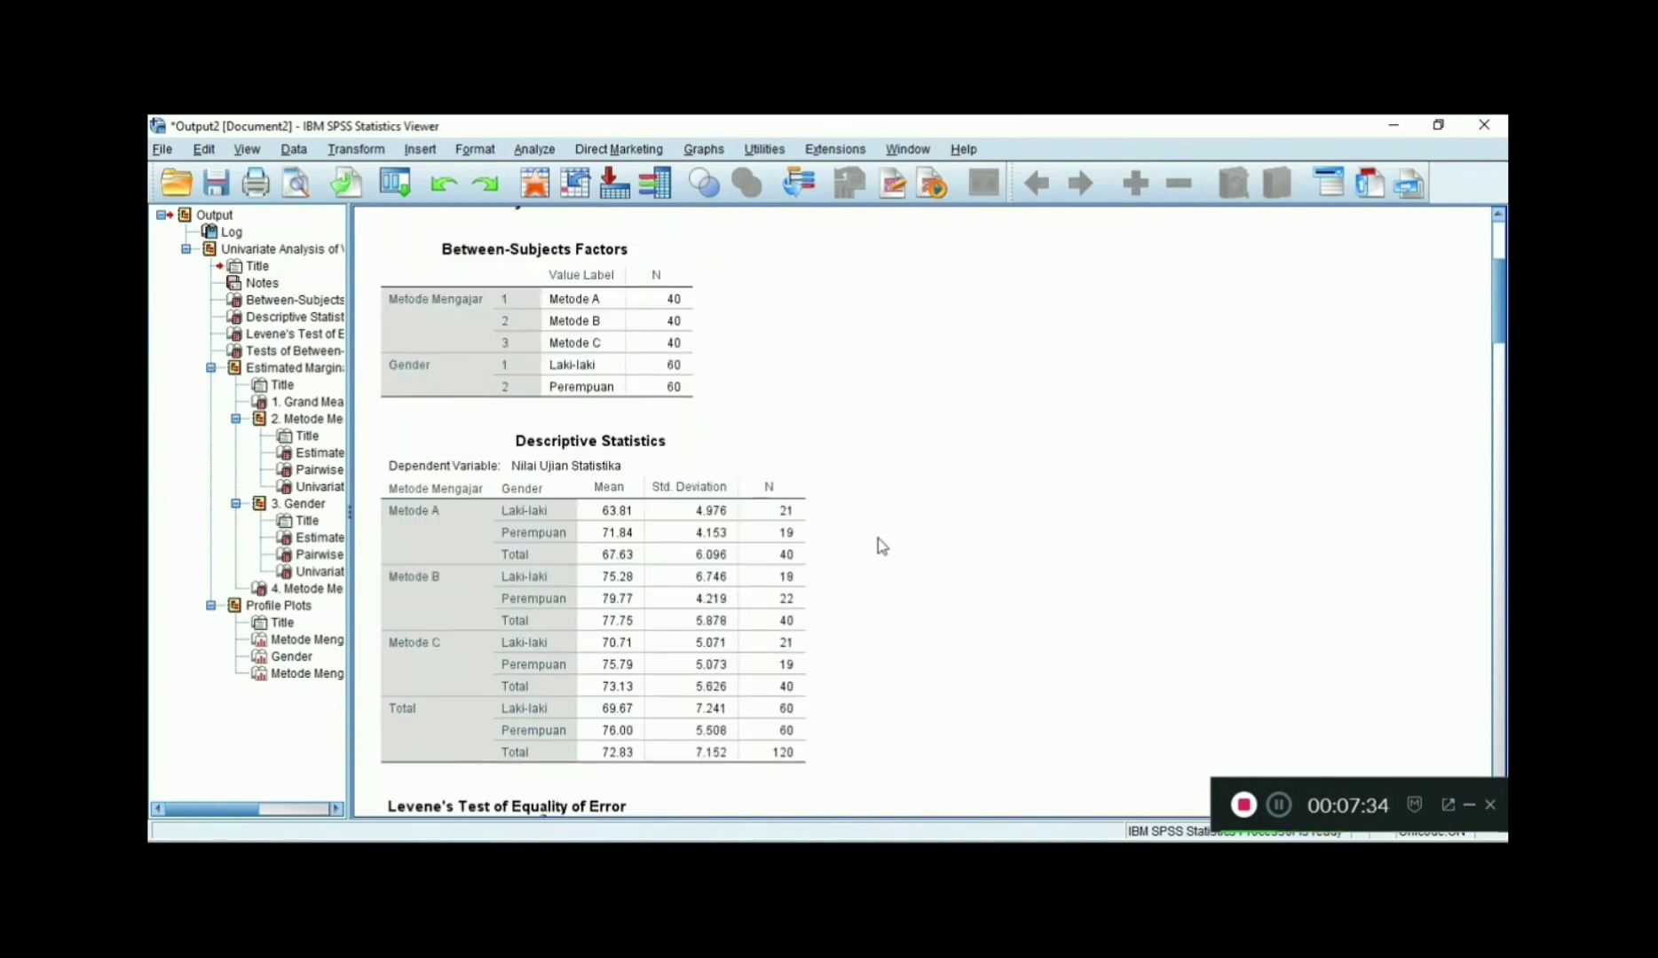
{"action": "left_click", "coordinate": [685, 545]}
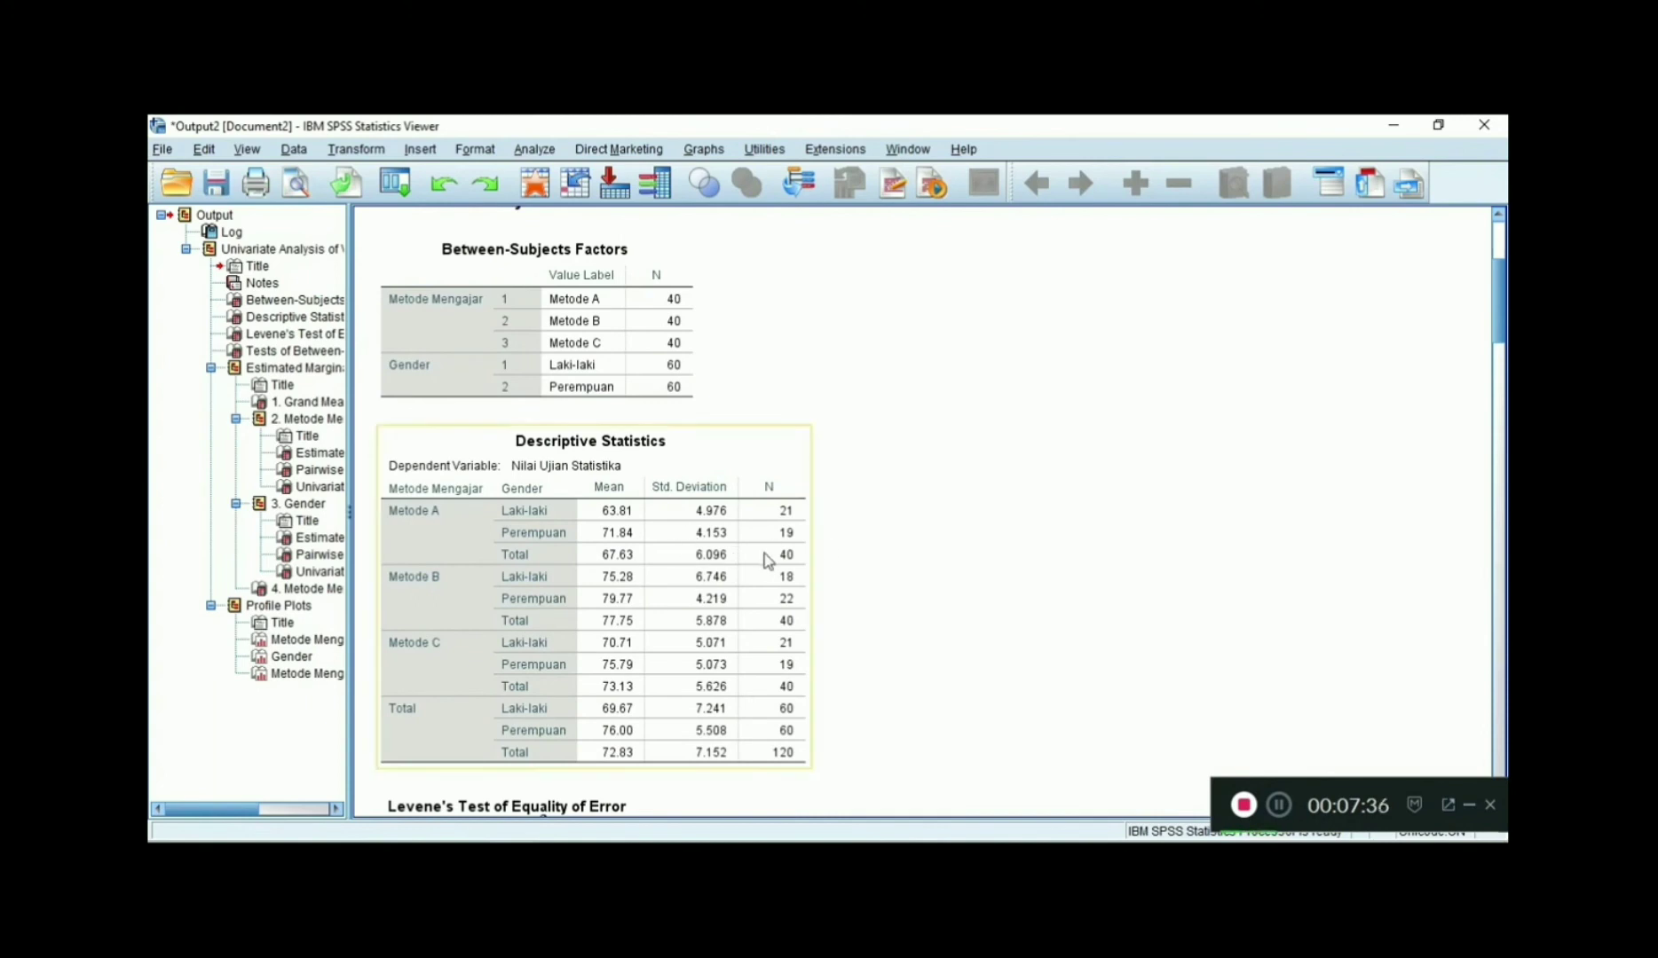
{"action": "left_click", "coordinate": [943, 538]}
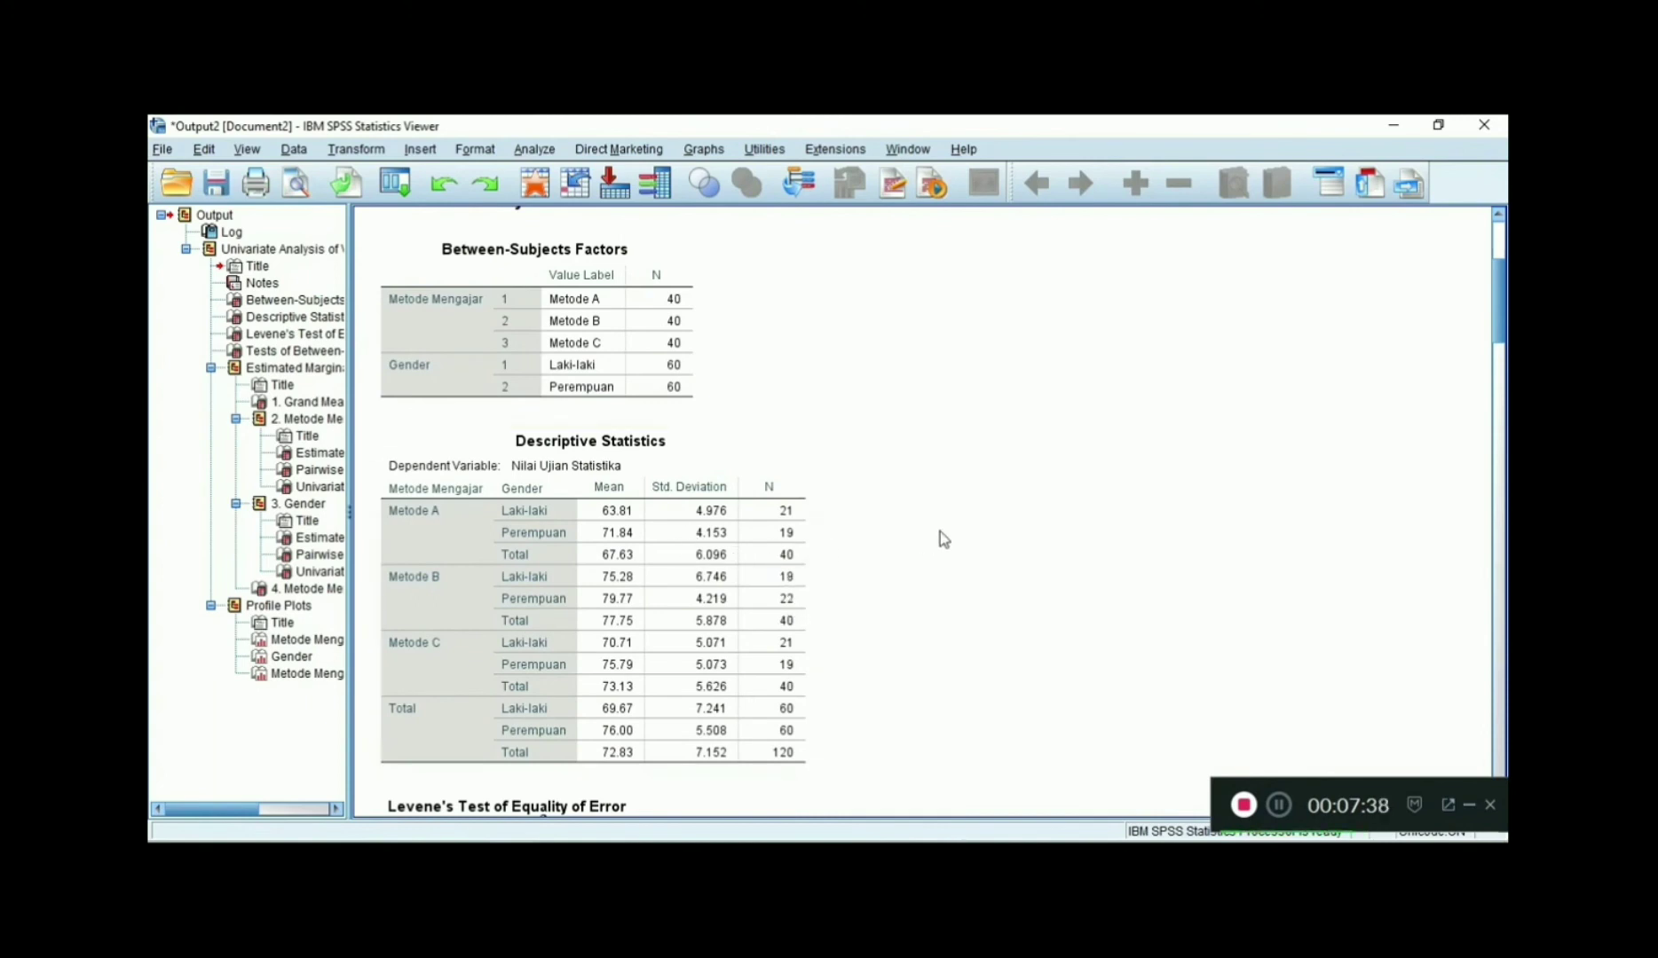
- Examine Levene's test of equality of error variances and the Tests of Between-Subjects Effects table
{"action": "scroll", "coordinate": [937, 537], "scroll_direction": "down", "scroll_amount": 3}
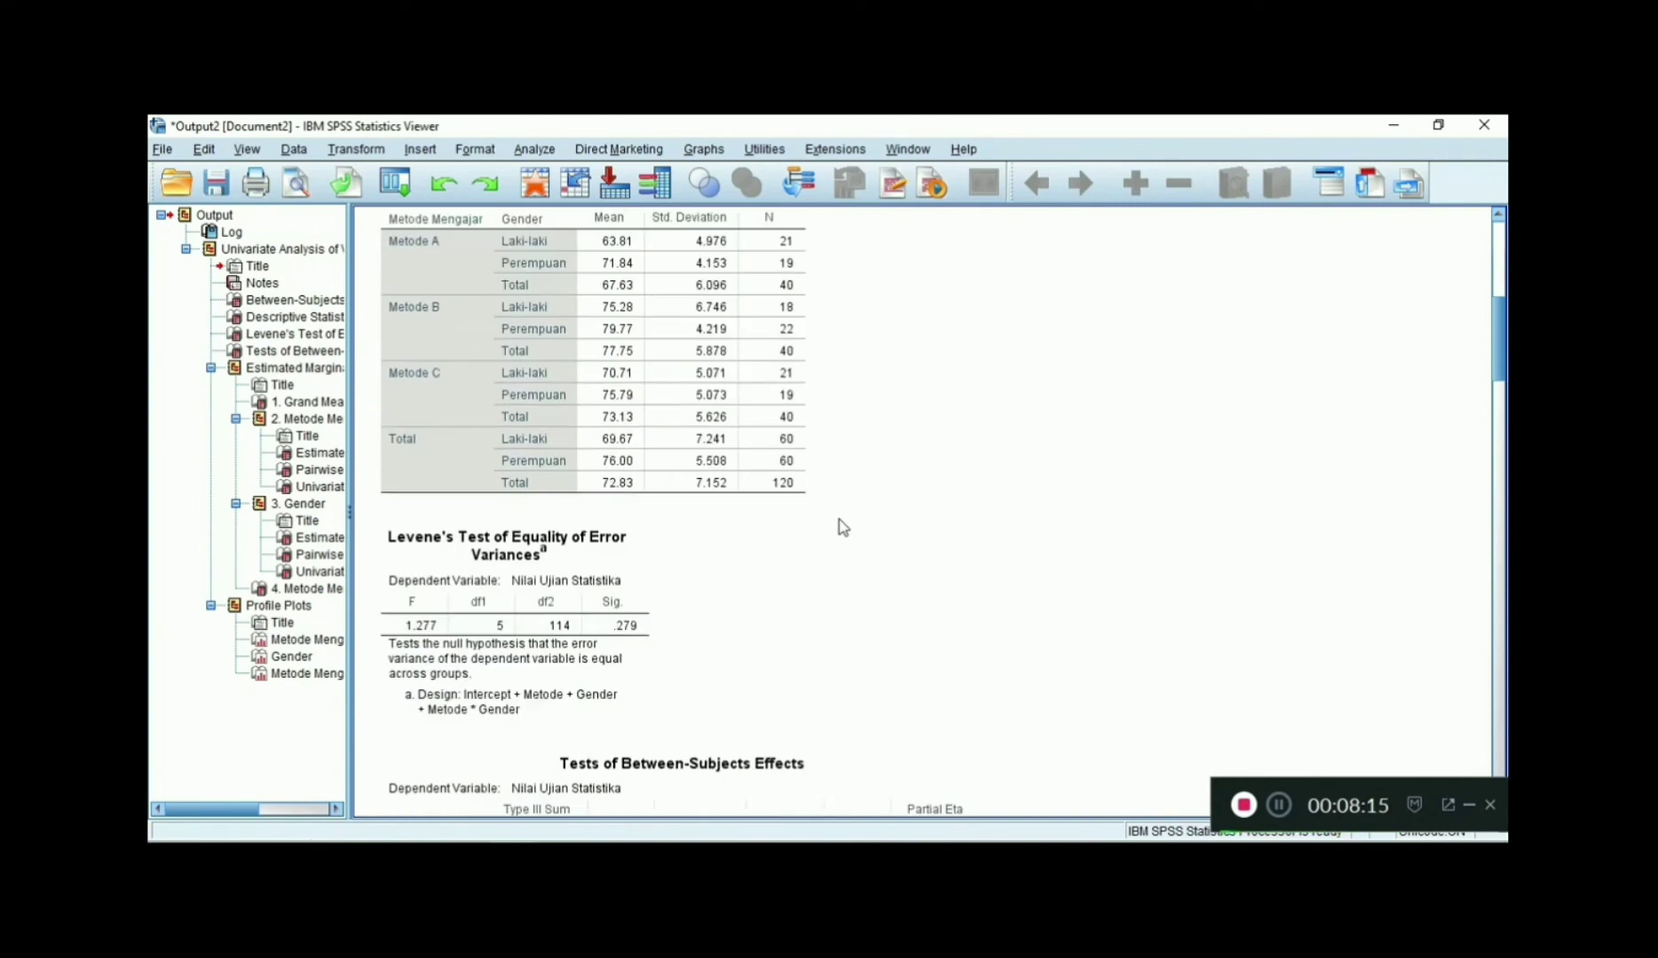
{"action": "scroll", "coordinate": [836, 522], "scroll_direction": "down", "scroll_amount": 3}
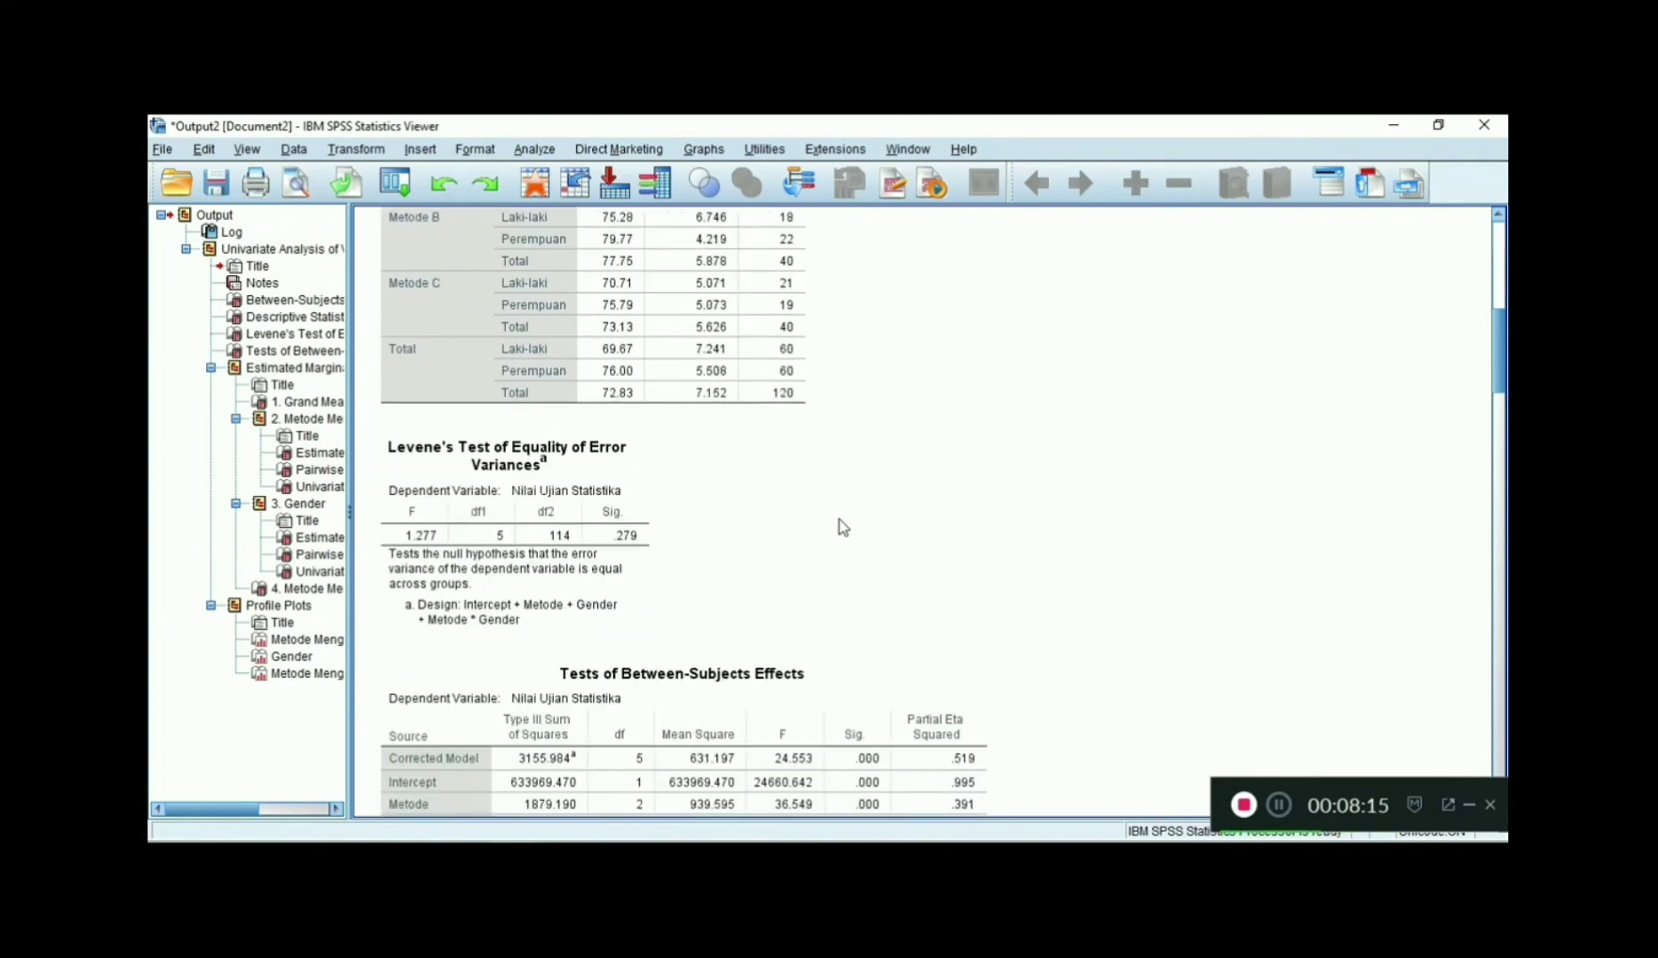
{"action": "left_click", "coordinate": [646, 525]}
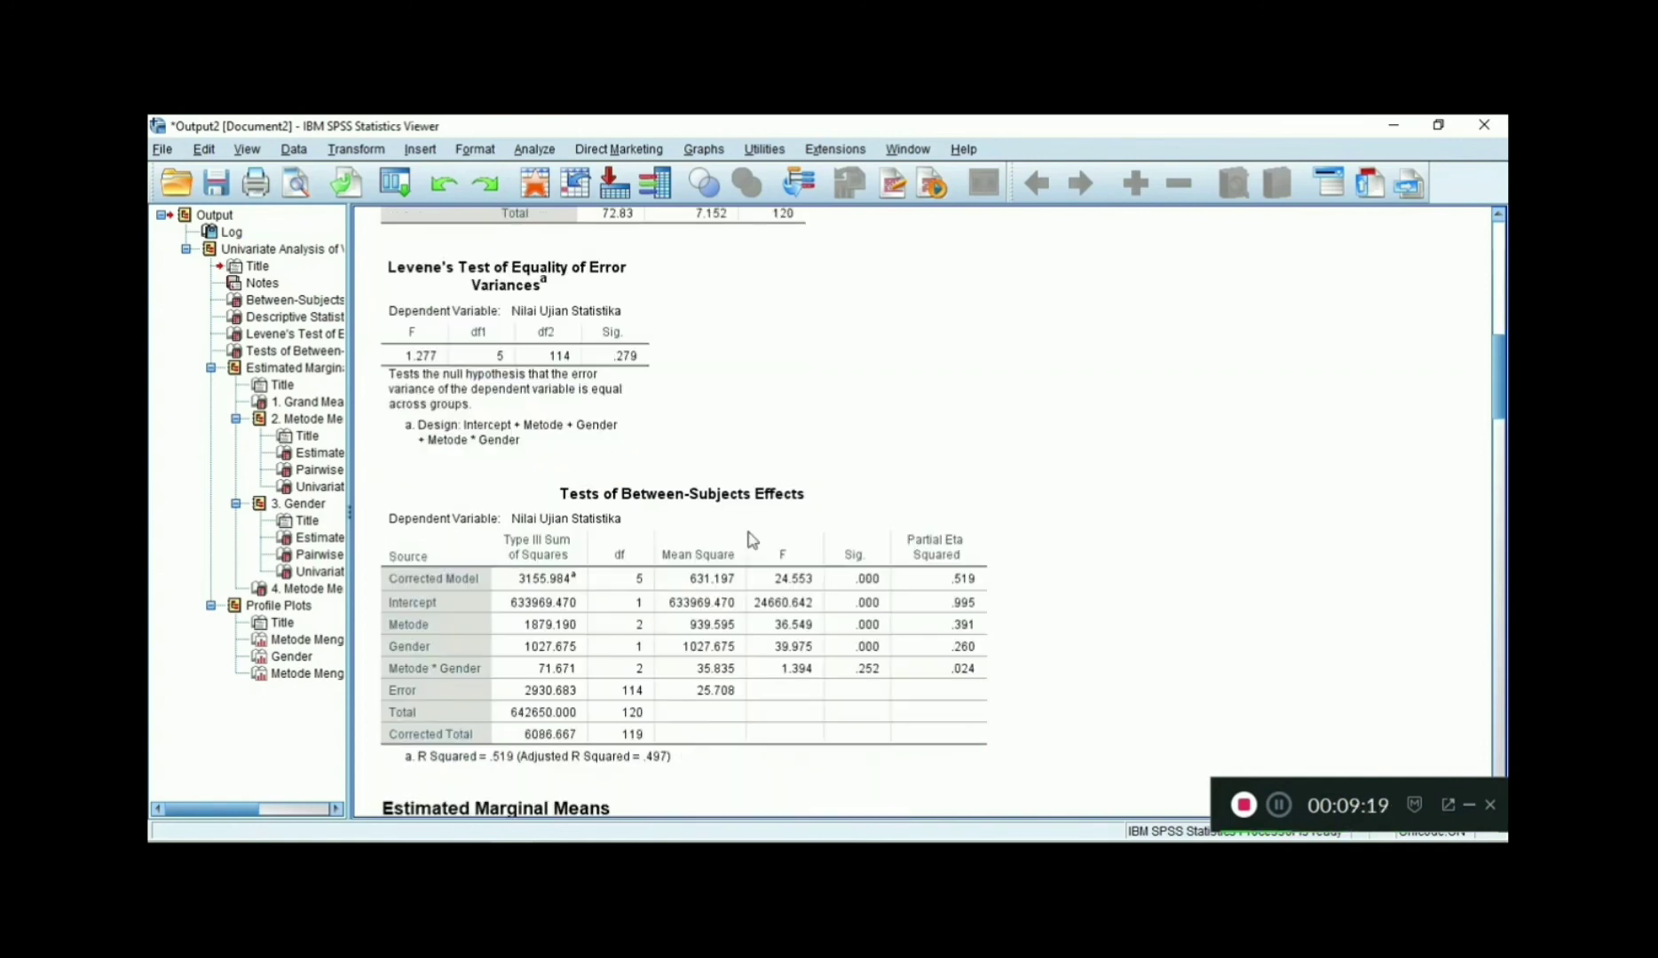
{"action": "scroll", "coordinate": [750, 539], "scroll_direction": "down", "scroll_amount": 2}
{"action": "left_click", "coordinate": [793, 597]}
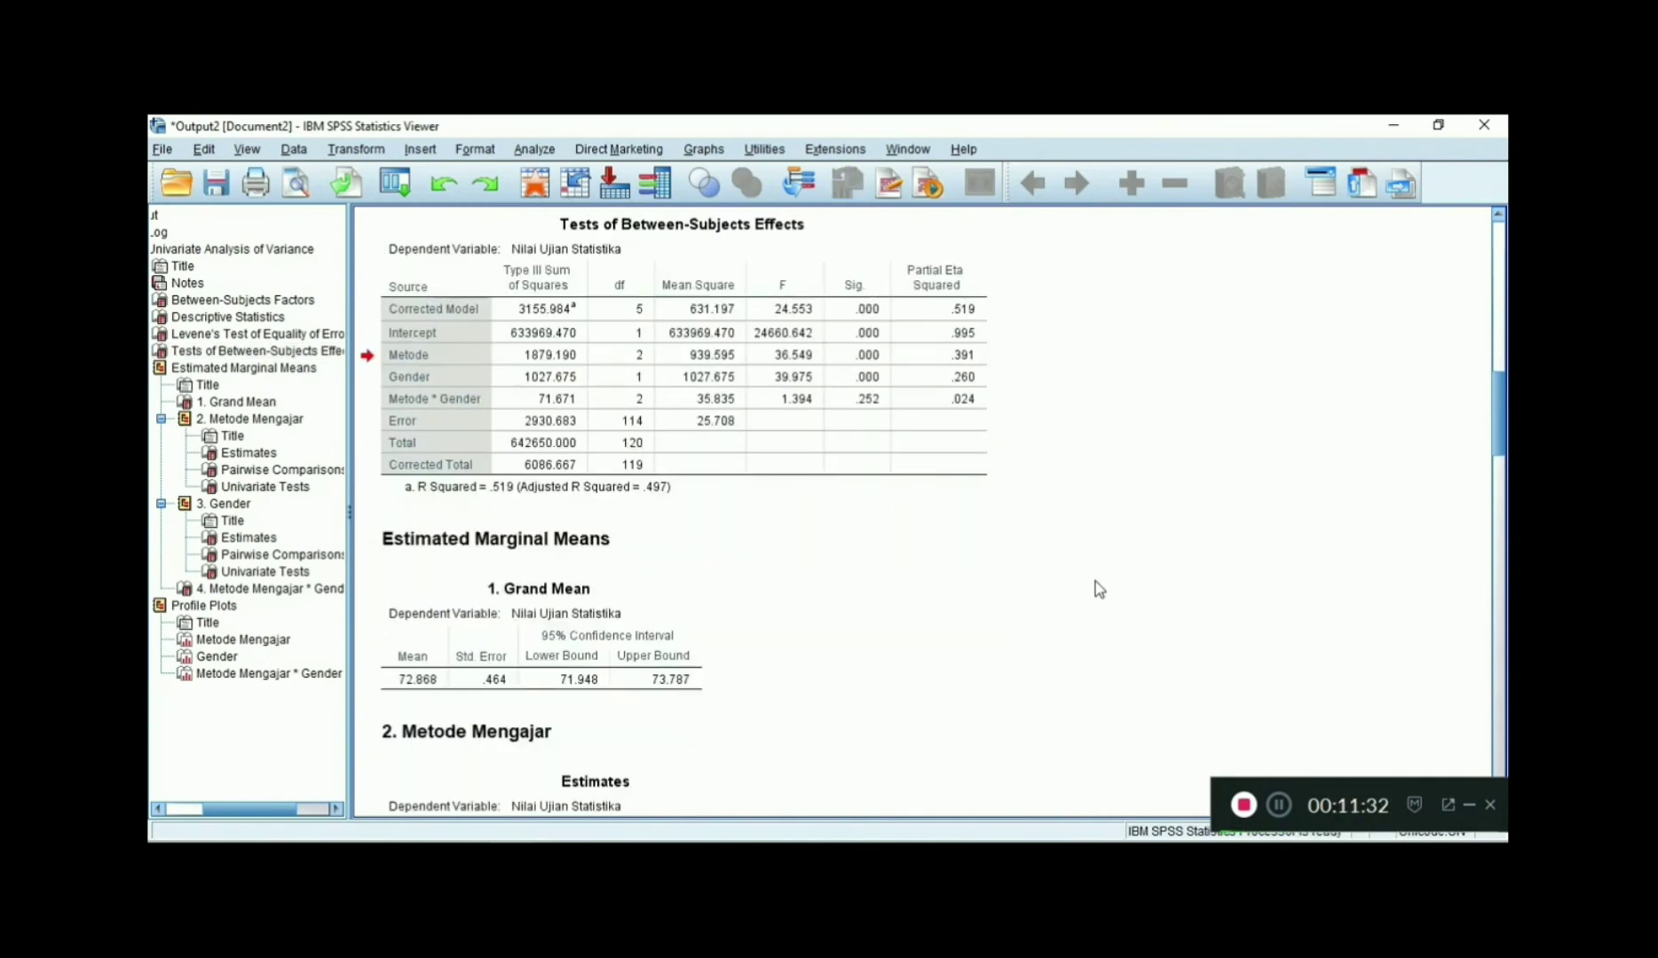
- Review the grand mean and the Metode Mengajar estimates, pairwise comparisons and univariate tests
{"action": "scroll", "coordinate": [1096, 581], "scroll_direction": "down", "scroll_amount": 3}
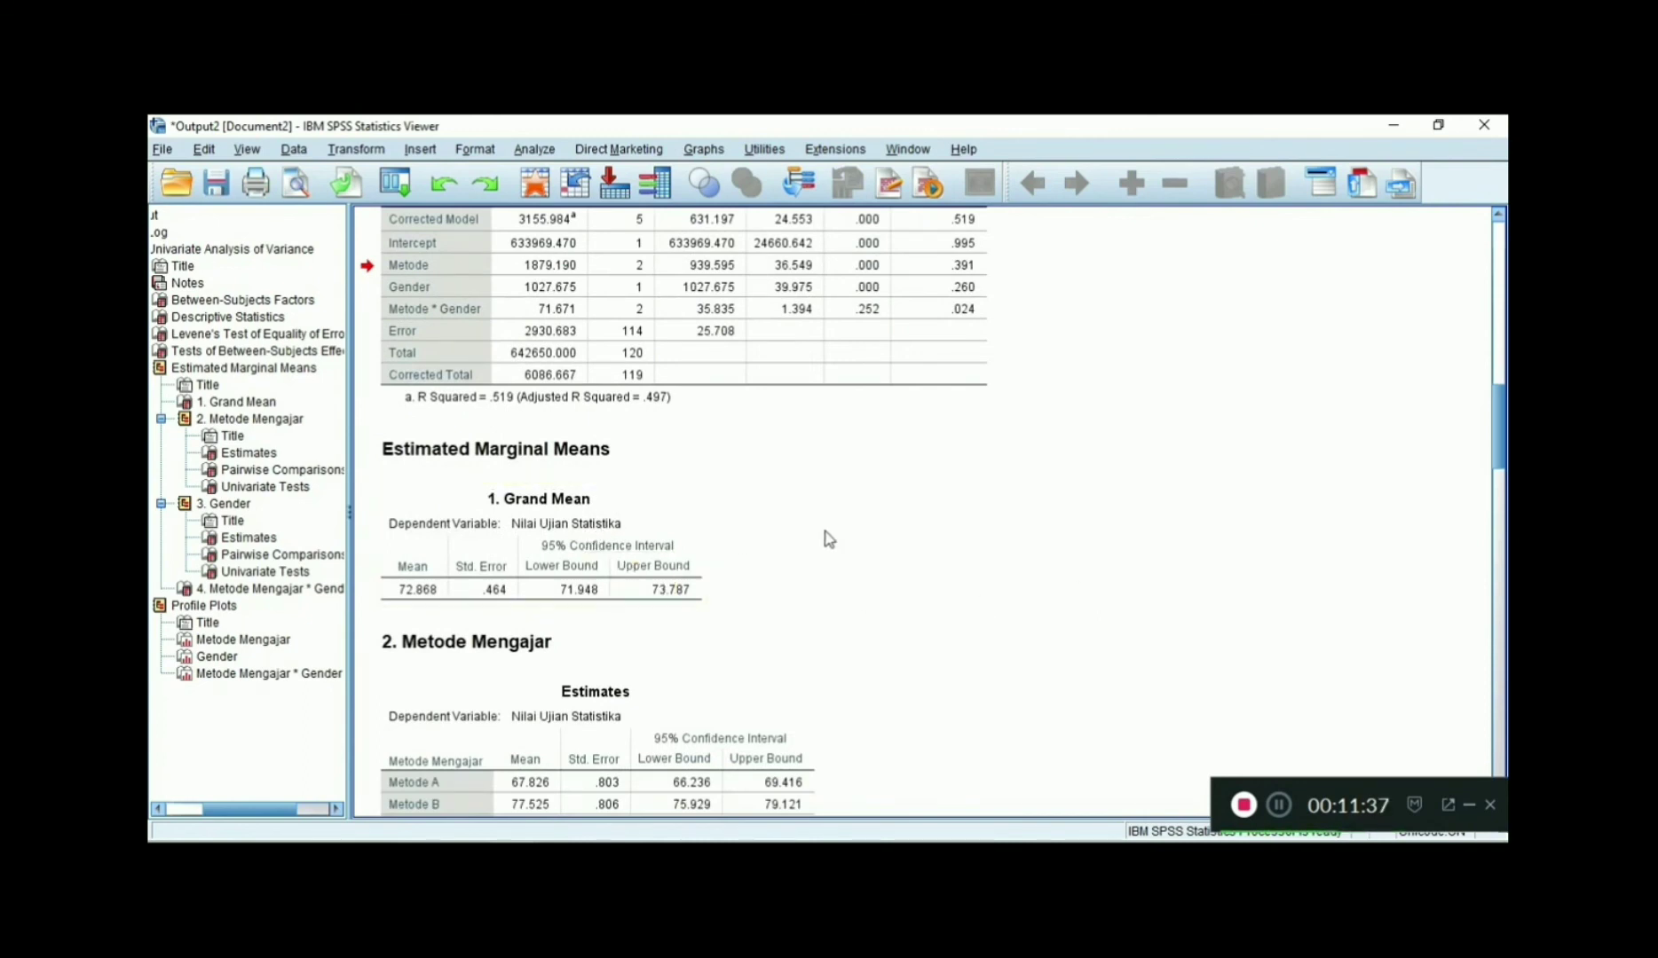
{"action": "scroll", "coordinate": [828, 539], "scroll_direction": "down", "scroll_amount": 3}
{"action": "scroll", "coordinate": [828, 539], "scroll_direction": "down", "scroll_amount": 3}
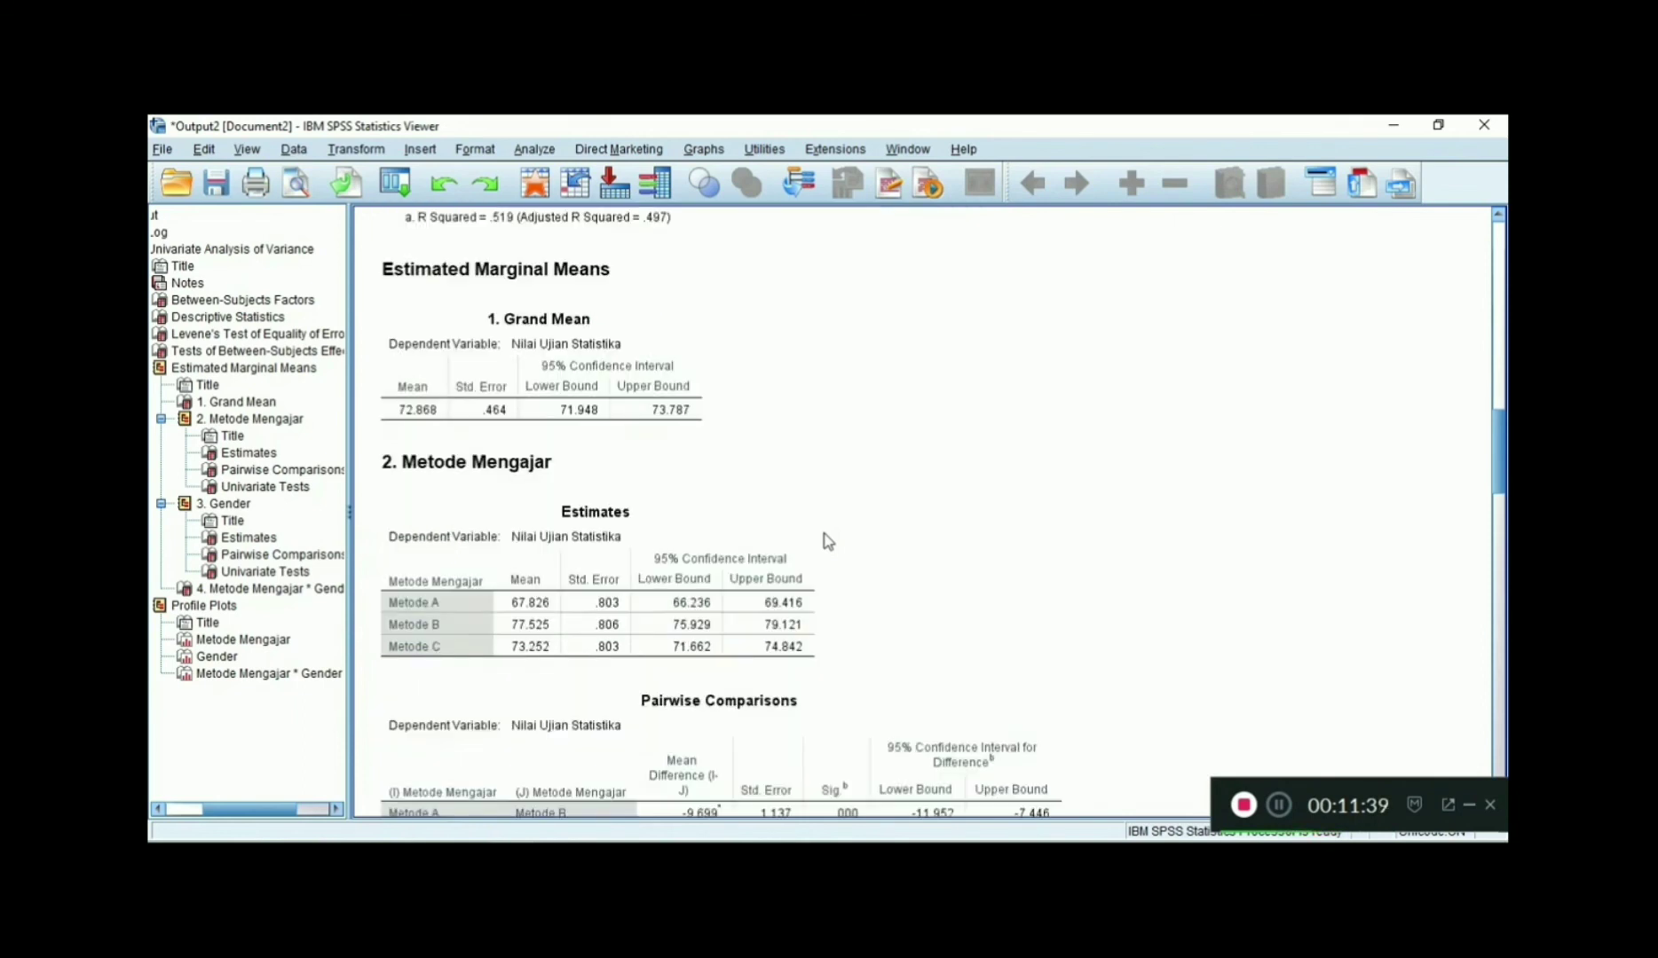
{"action": "scroll", "coordinate": [828, 539], "scroll_direction": "down", "scroll_amount": 3}
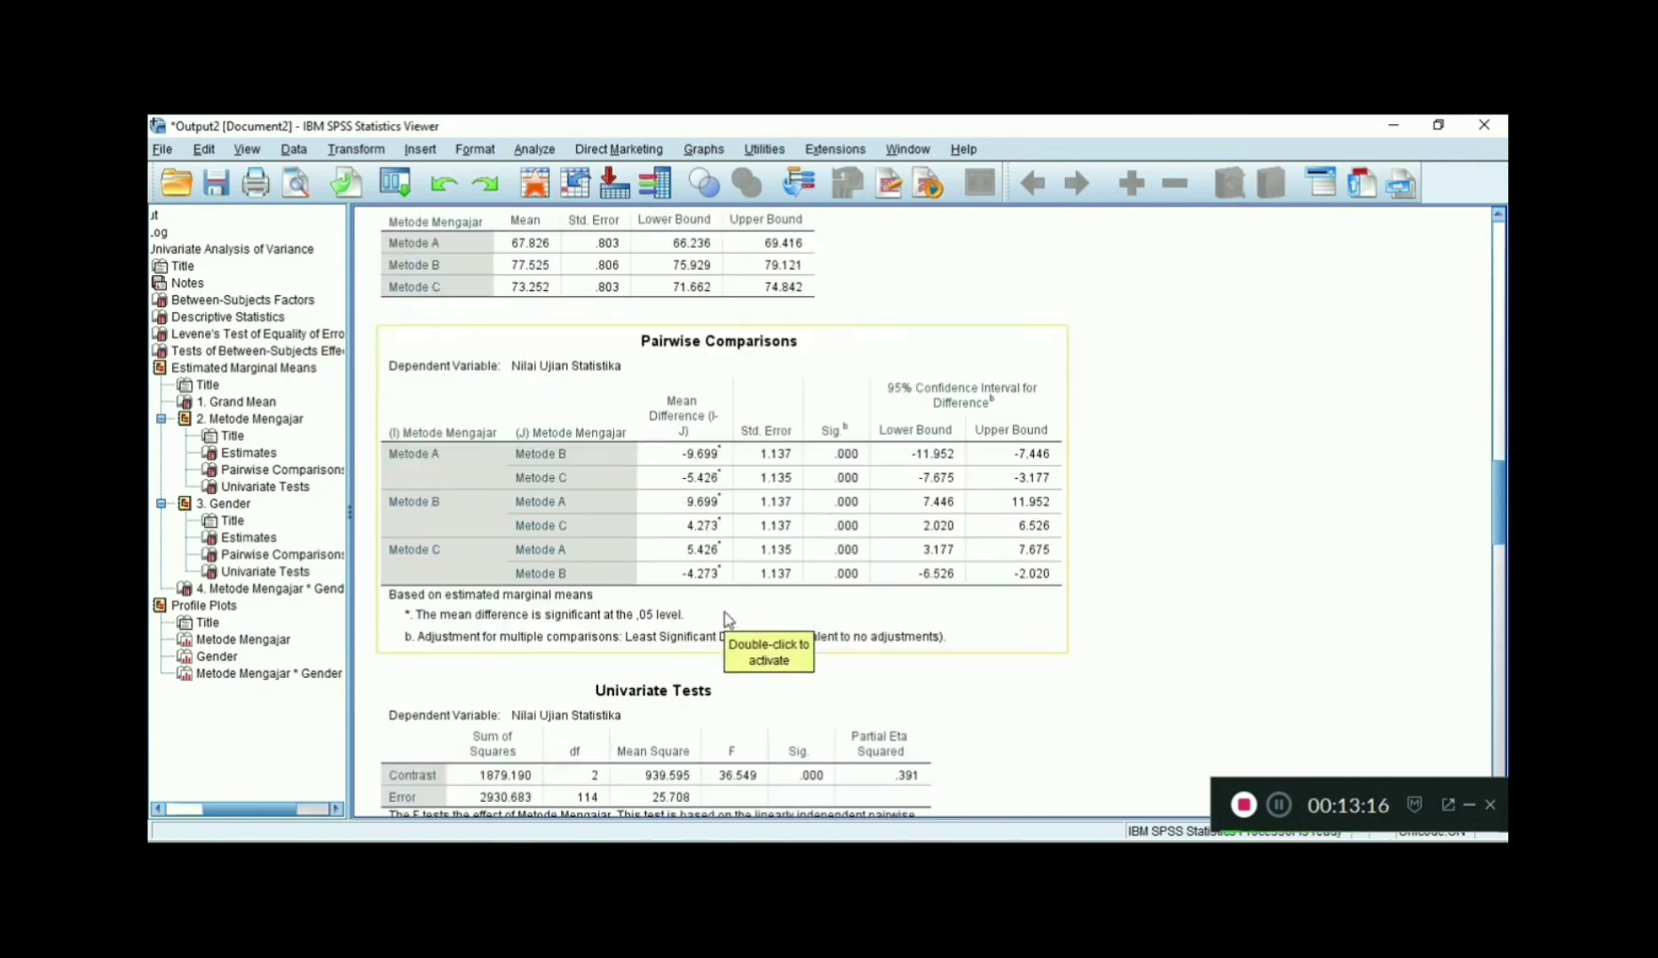
{"action": "scroll", "coordinate": [724, 613], "scroll_direction": "down", "scroll_amount": 3}
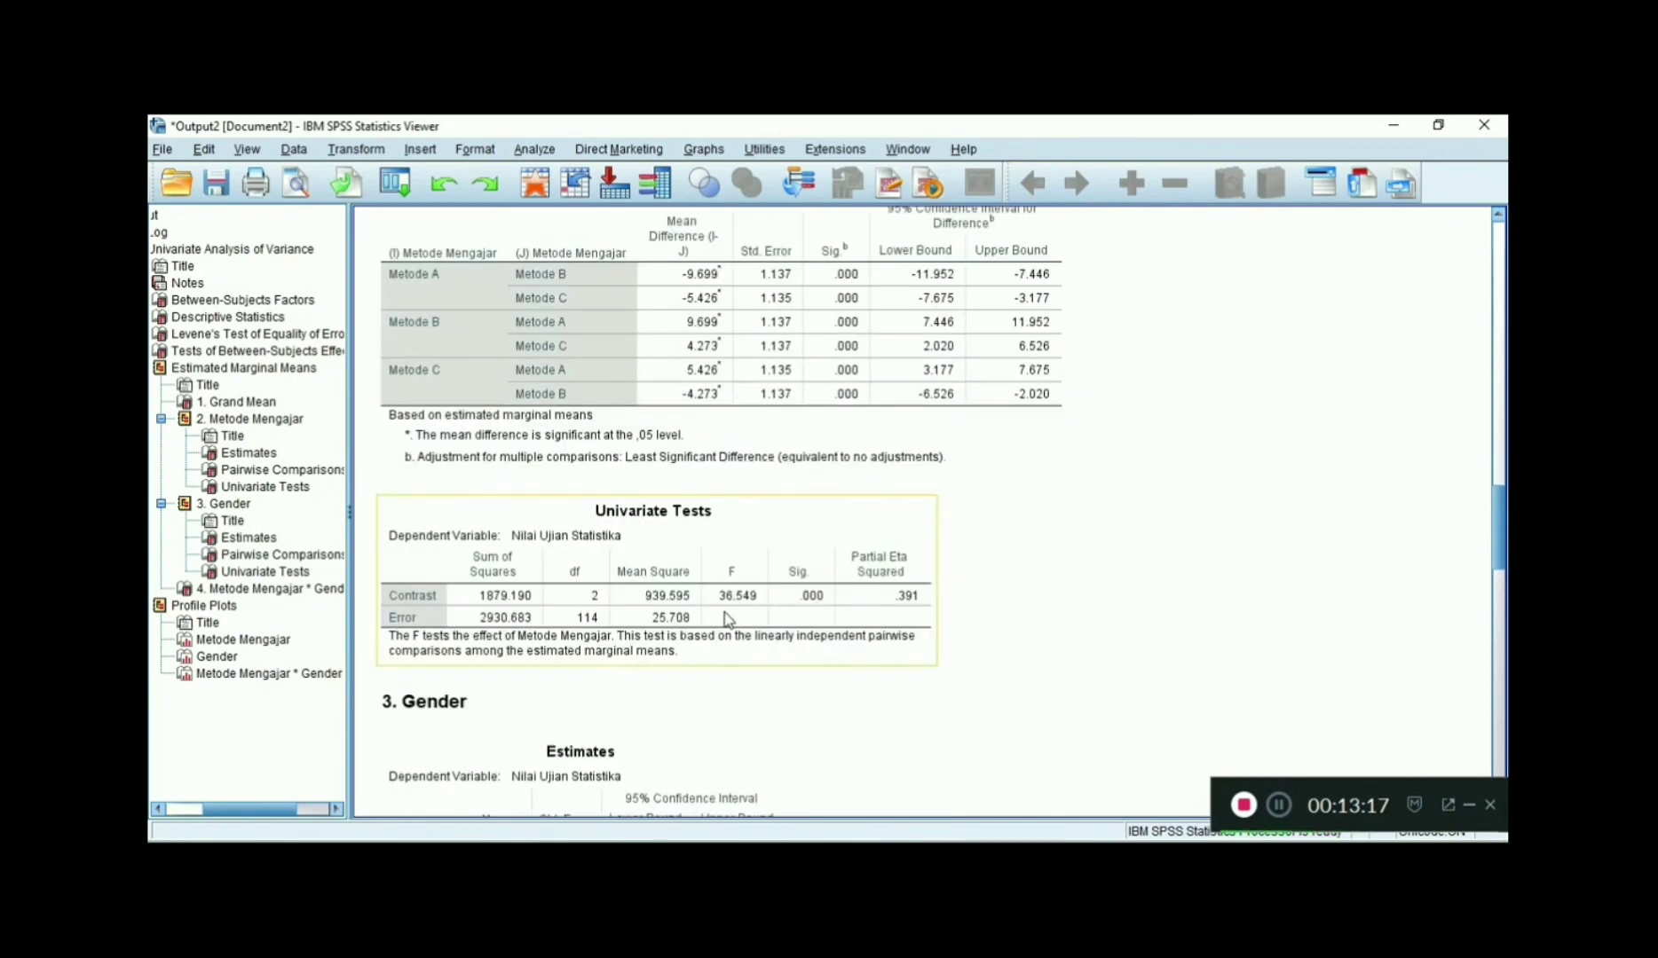
- Review the estimated marginal means, pairwise comparisons and univariate tests for Gender
{"action": "scroll", "coordinate": [724, 619], "scroll_direction": "down", "scroll_amount": 3}
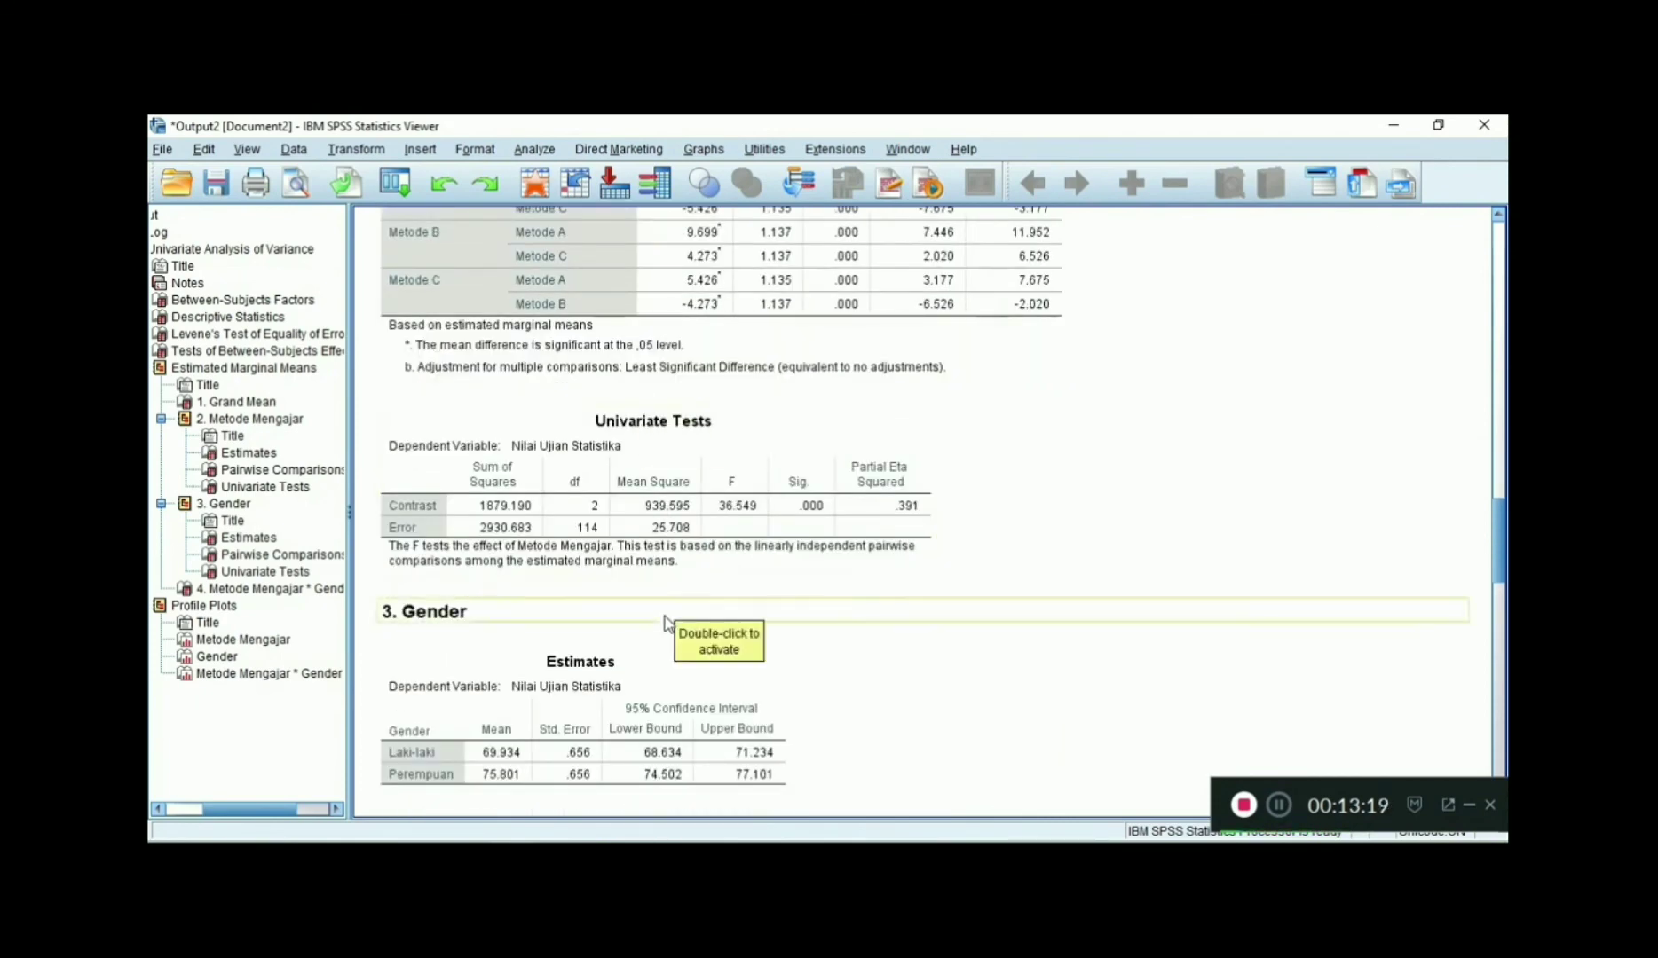
{"action": "scroll", "coordinate": [714, 629], "scroll_direction": "down", "scroll_amount": 6}
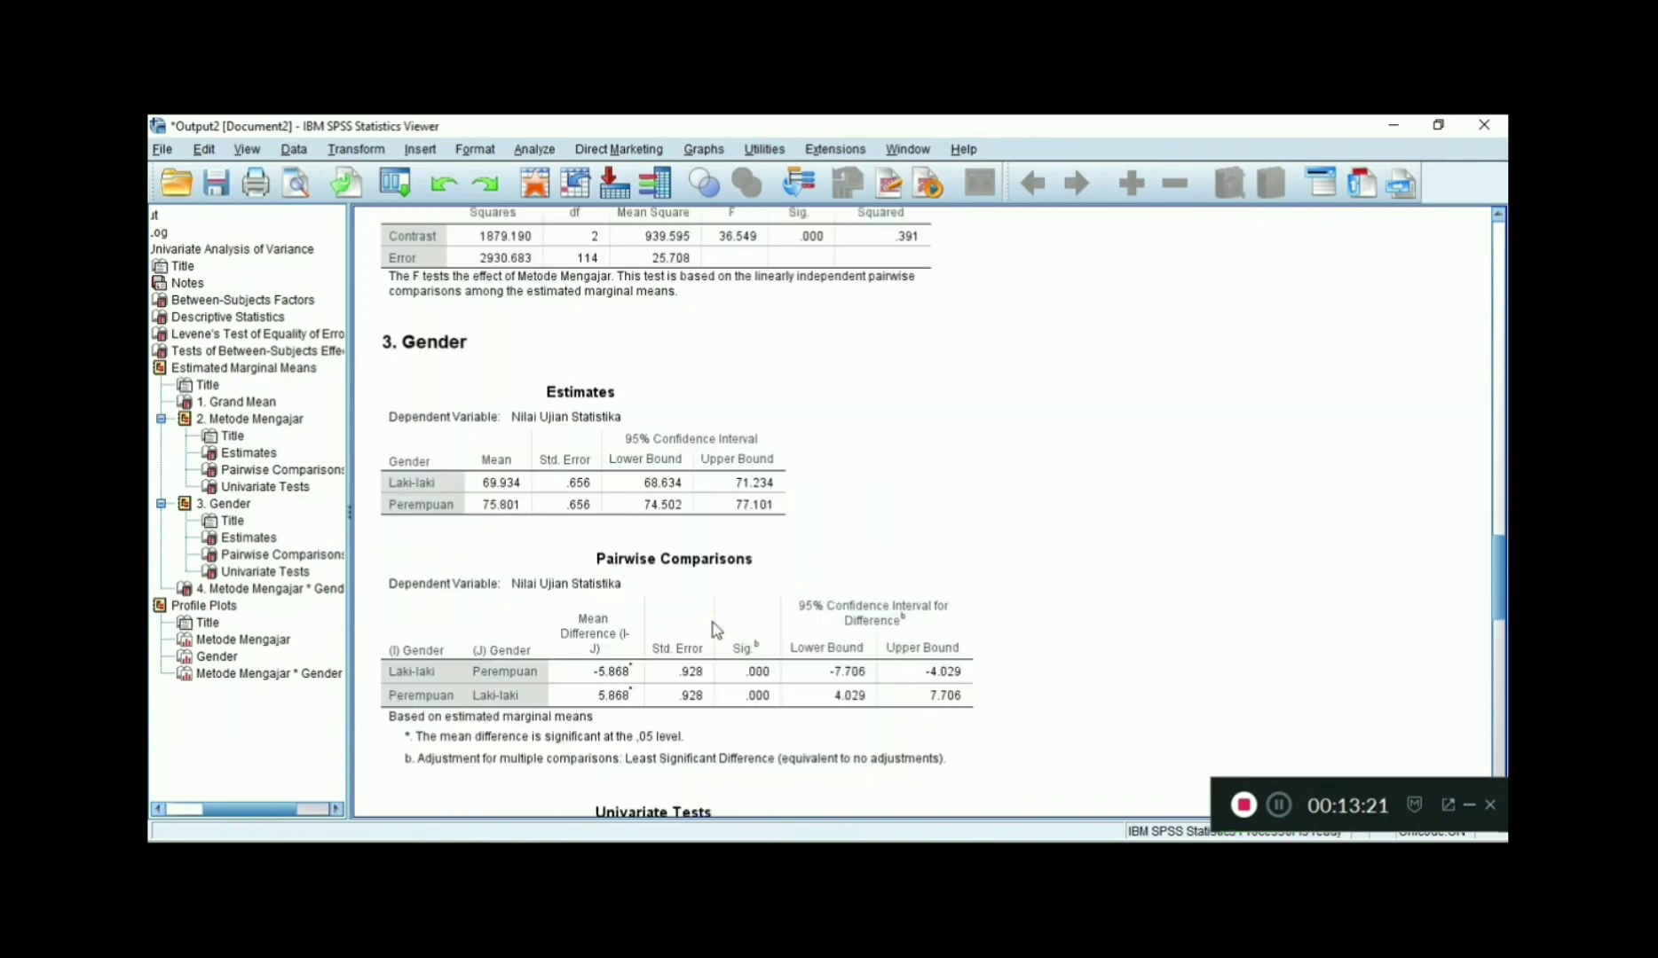
{"action": "scroll", "coordinate": [717, 630], "scroll_direction": "down", "scroll_amount": 3}
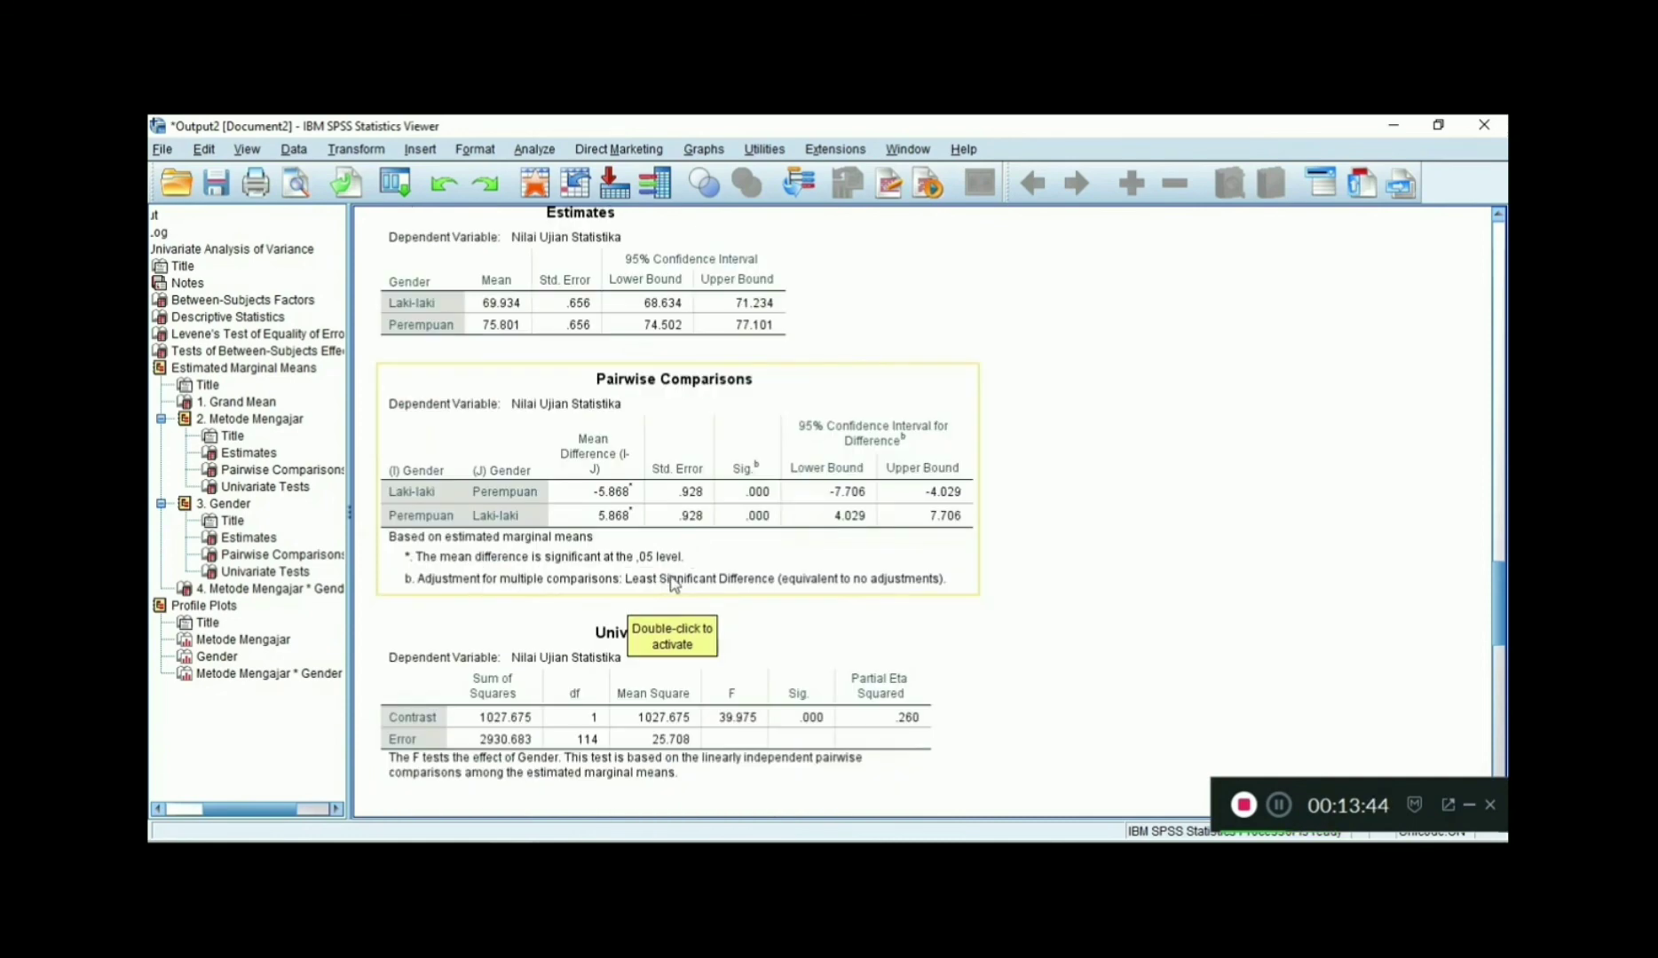
{"action": "scroll", "coordinate": [672, 586], "scroll_direction": "down", "scroll_amount": 3}
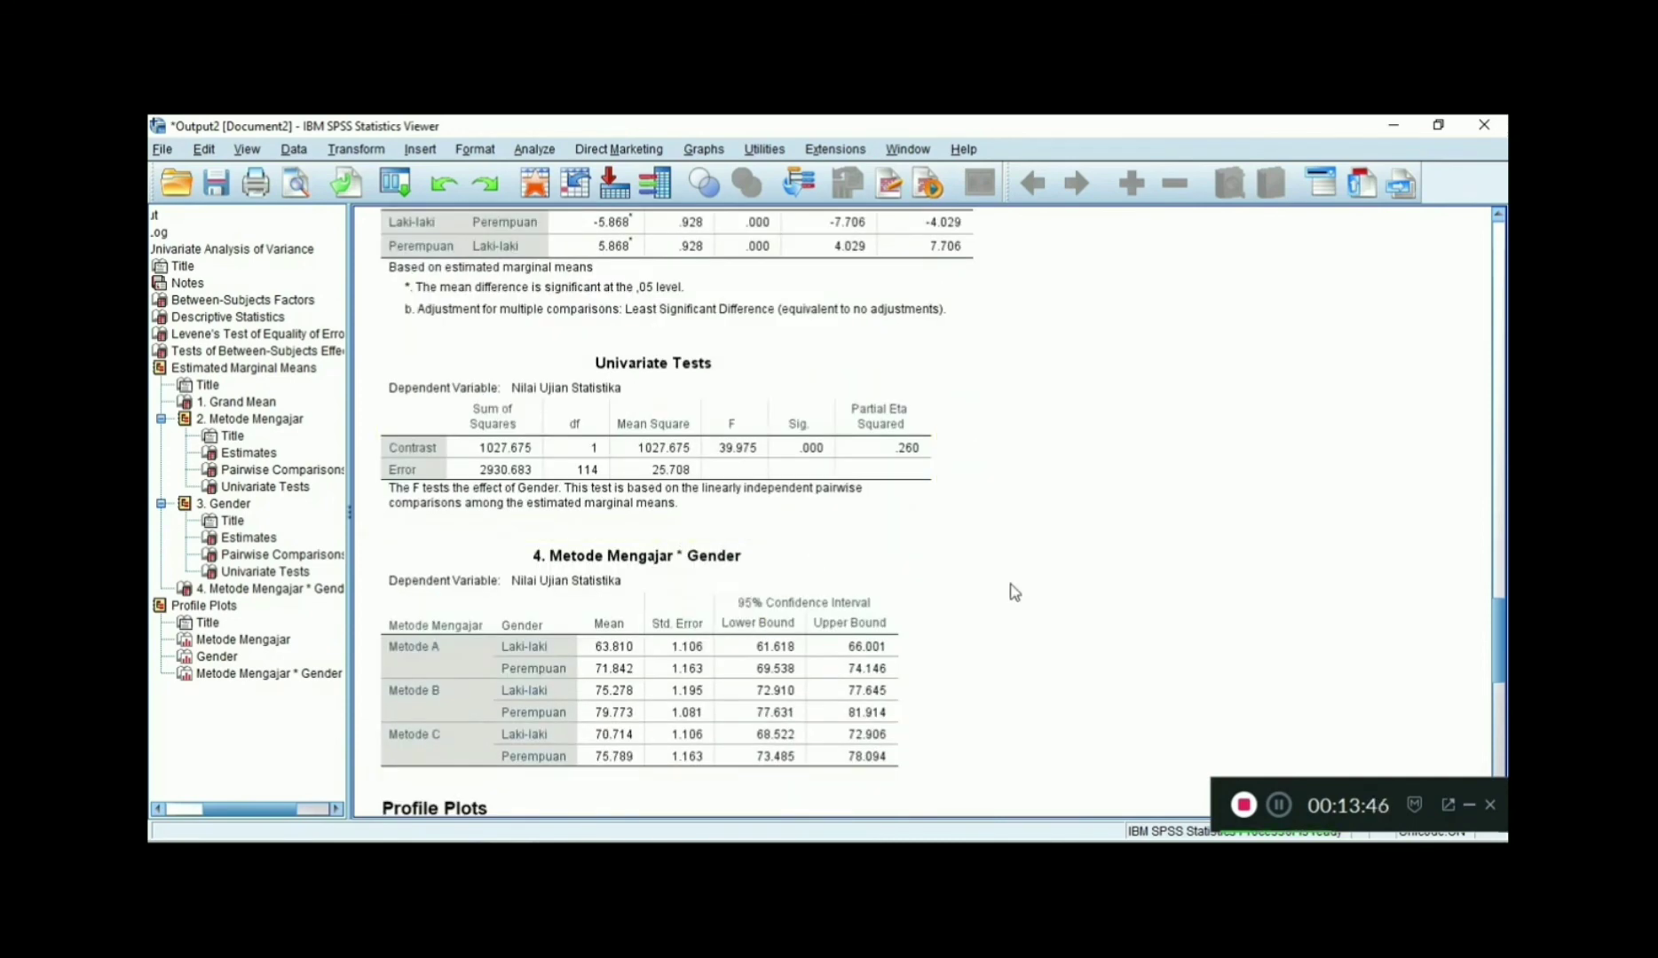
- Examine the Metode Mengajar * Gender marginal means table and the profile plot for Metode Mengajar
{"action": "scroll", "coordinate": [1011, 590], "scroll_direction": "down", "scroll_amount": 2}
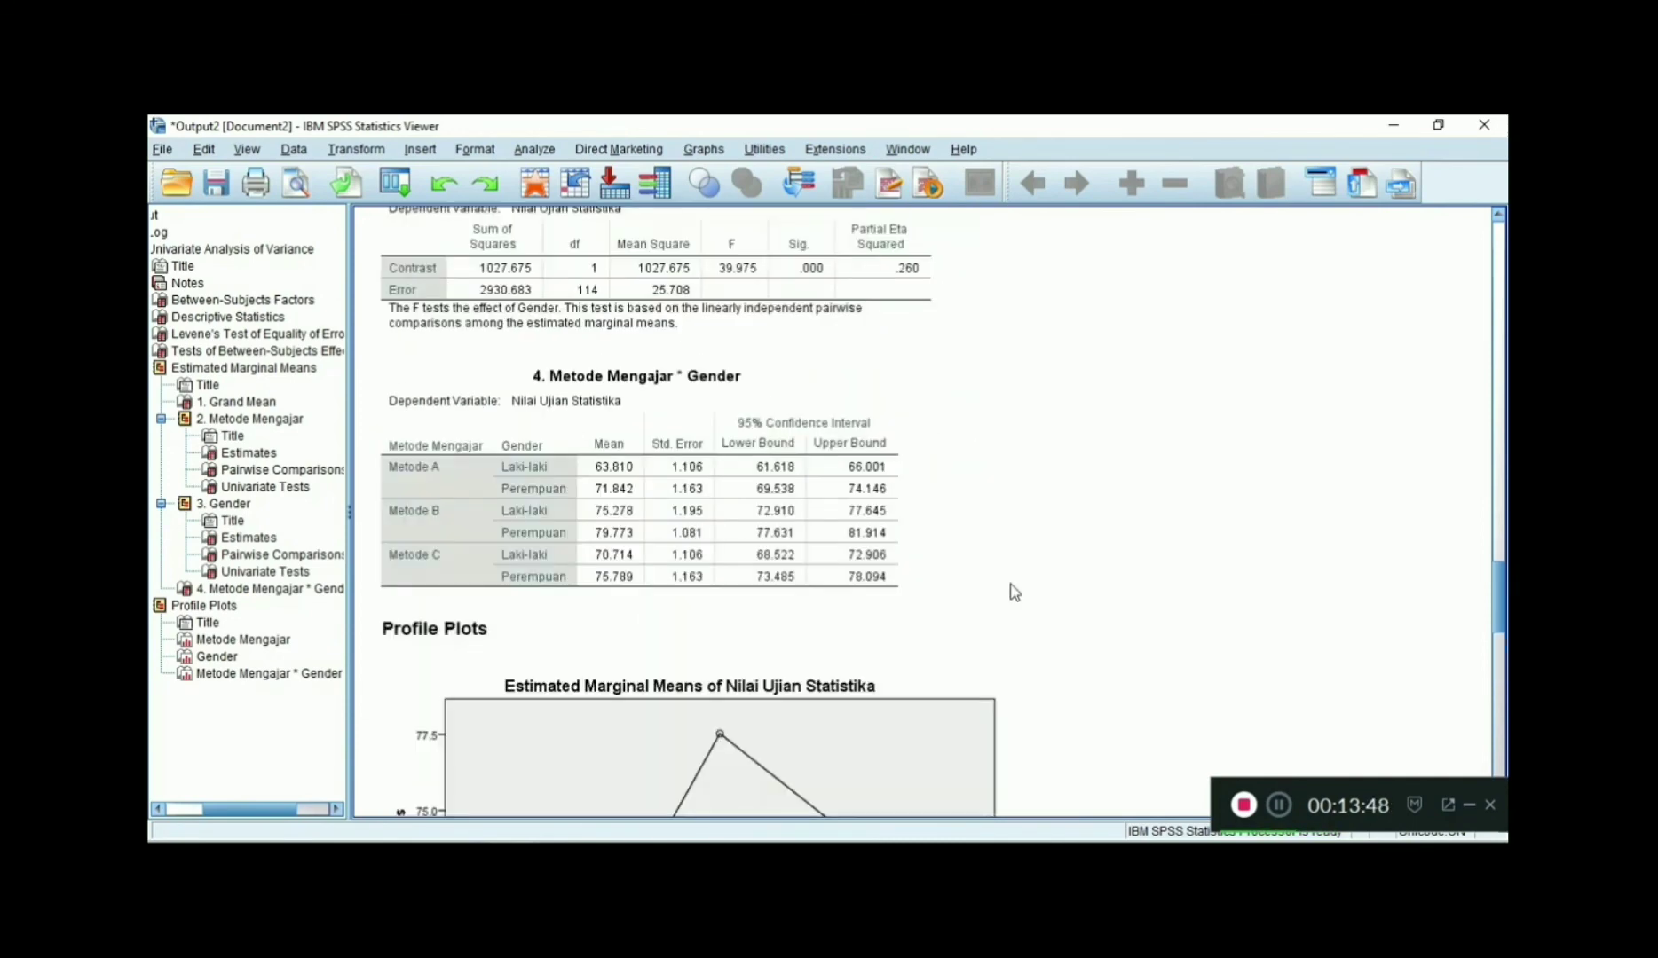
{"action": "left_click", "coordinate": [651, 391]}
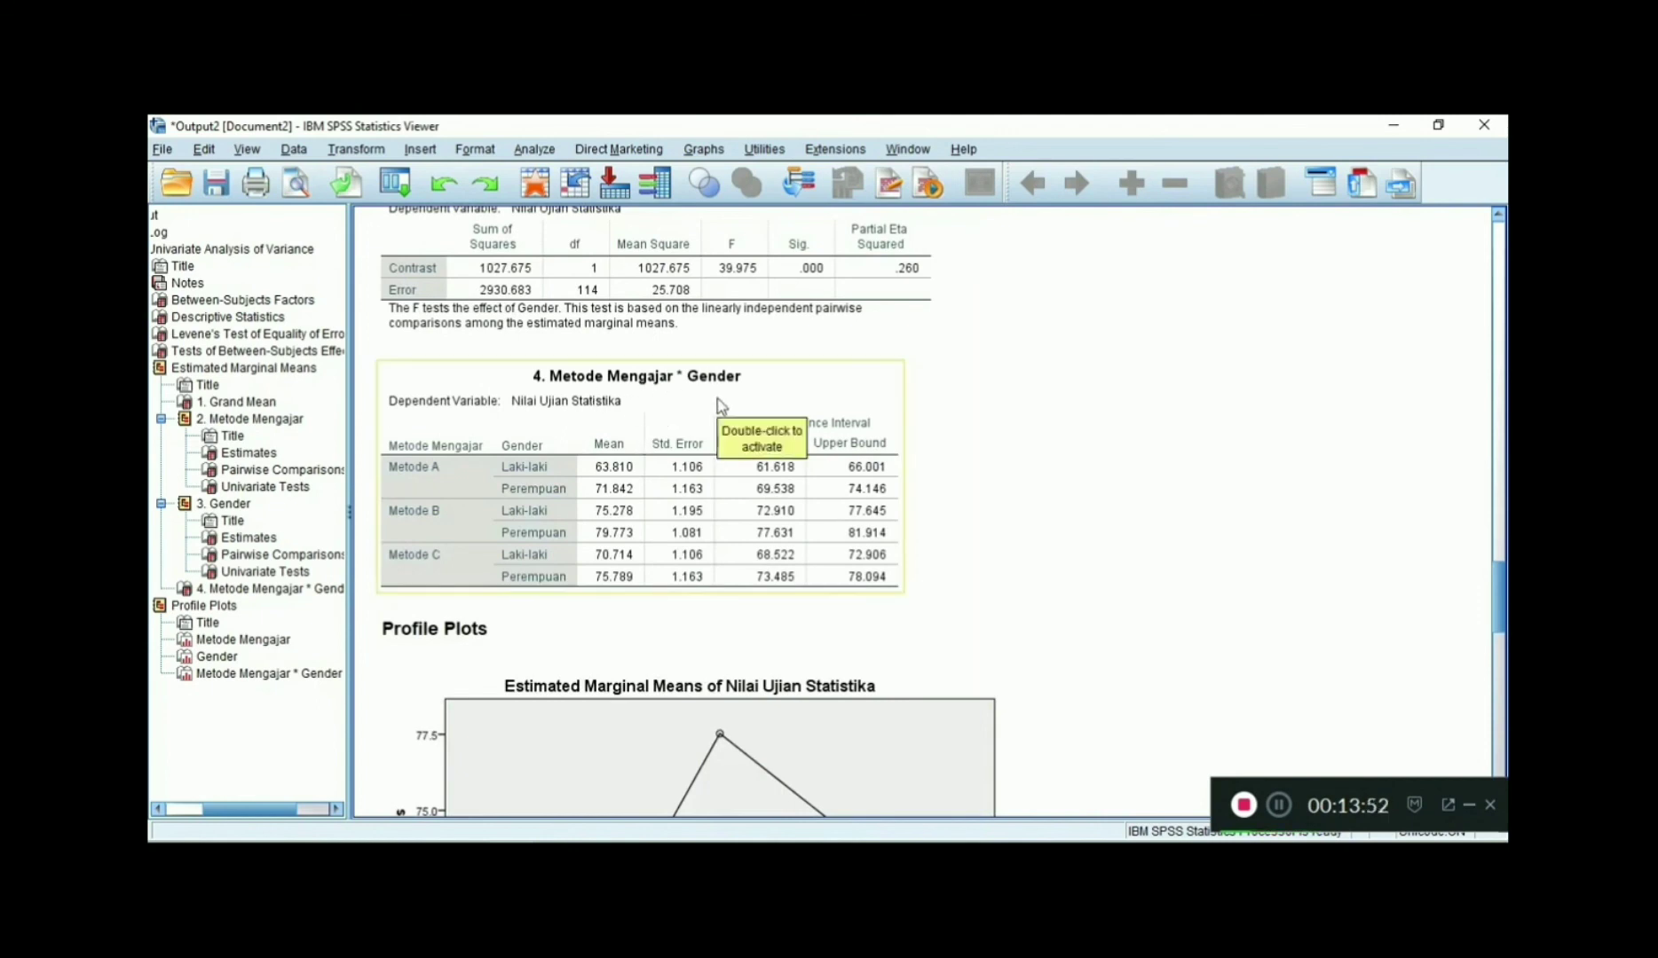
{"action": "scroll", "coordinate": [730, 482], "scroll_direction": "down", "scroll_amount": 1}
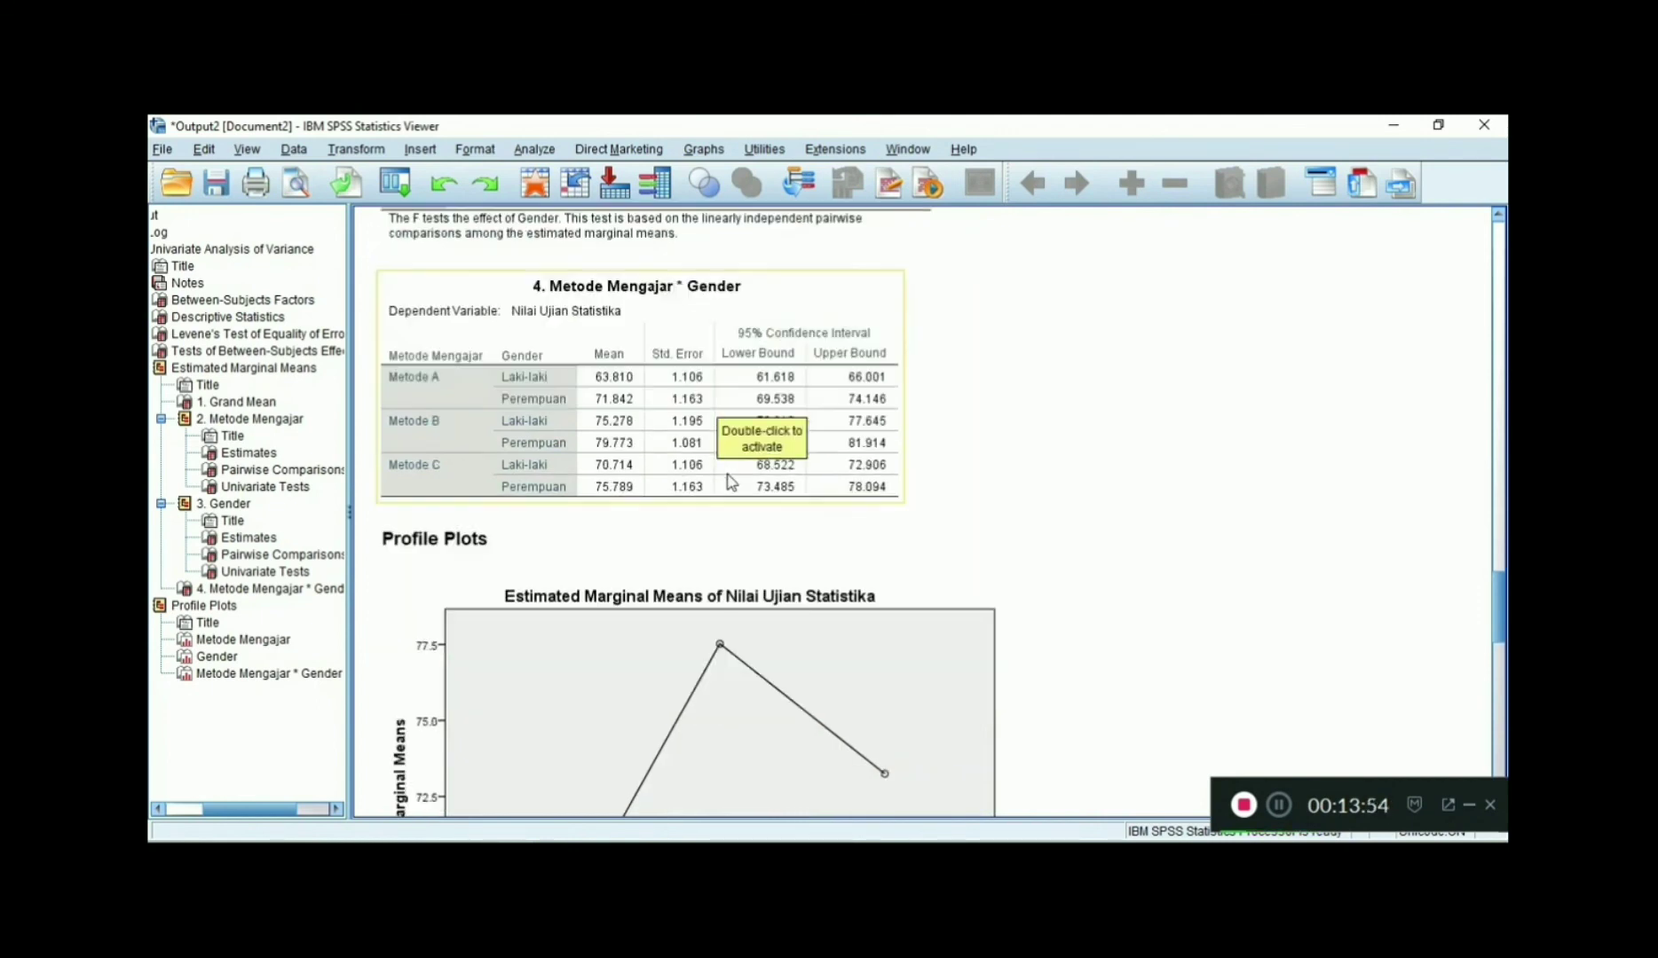
{"action": "scroll", "coordinate": [729, 484], "scroll_direction": "down", "scroll_amount": 1}
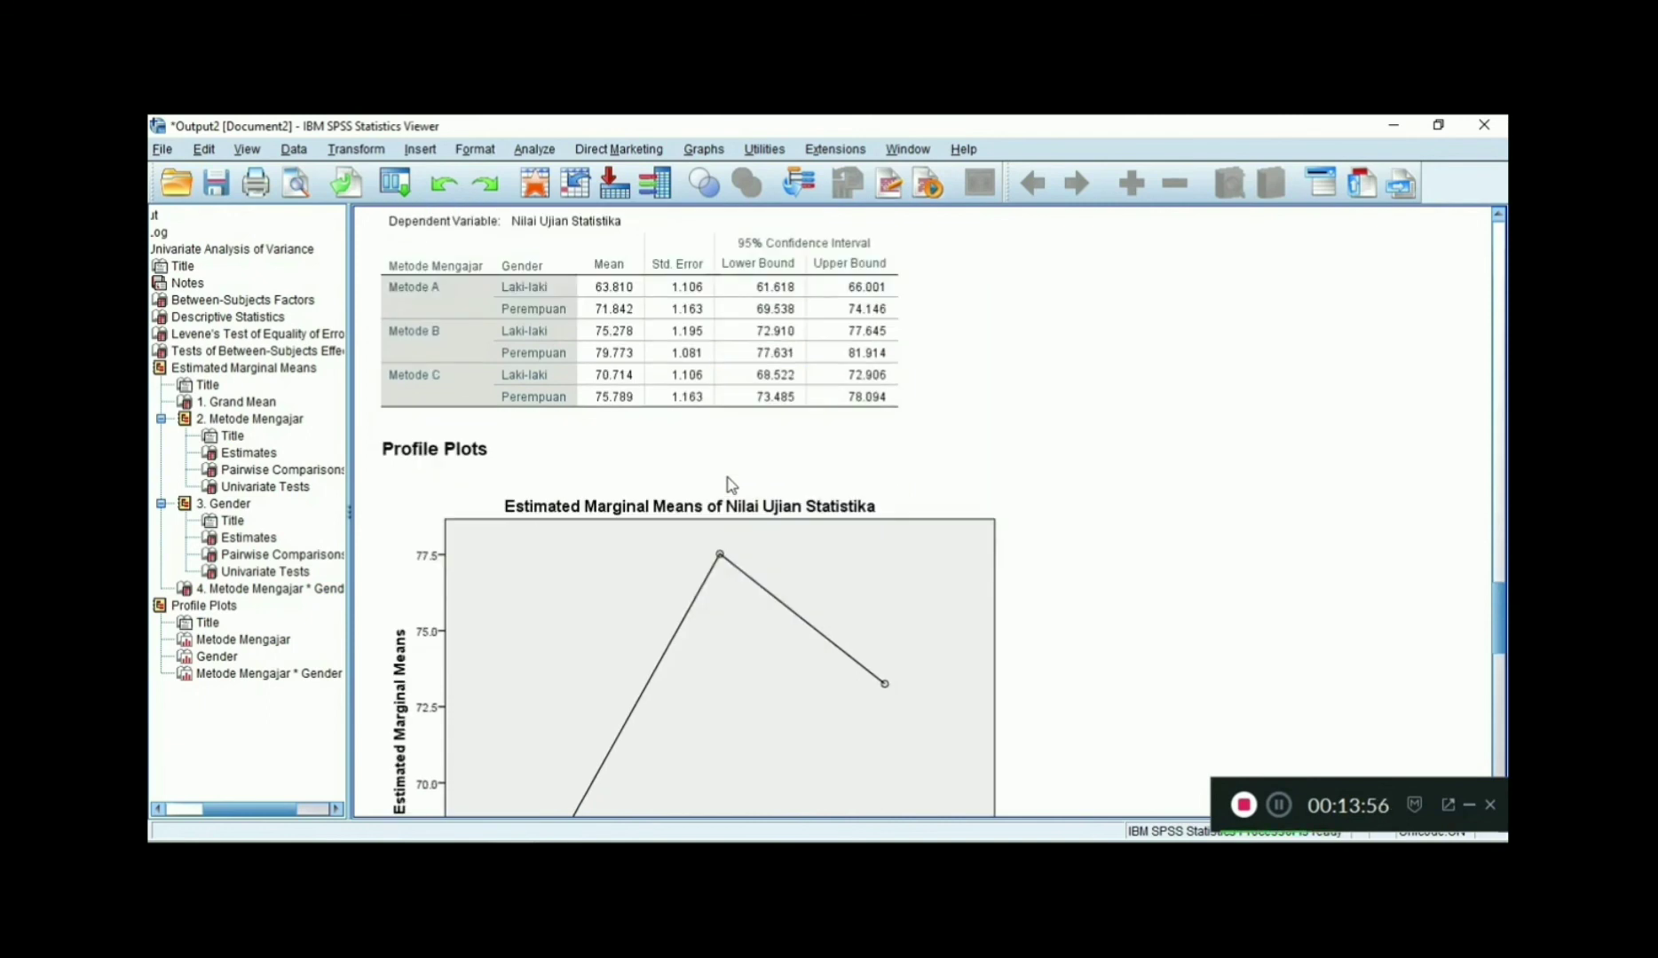
{"action": "scroll", "coordinate": [729, 483], "scroll_direction": "down", "scroll_amount": 1}
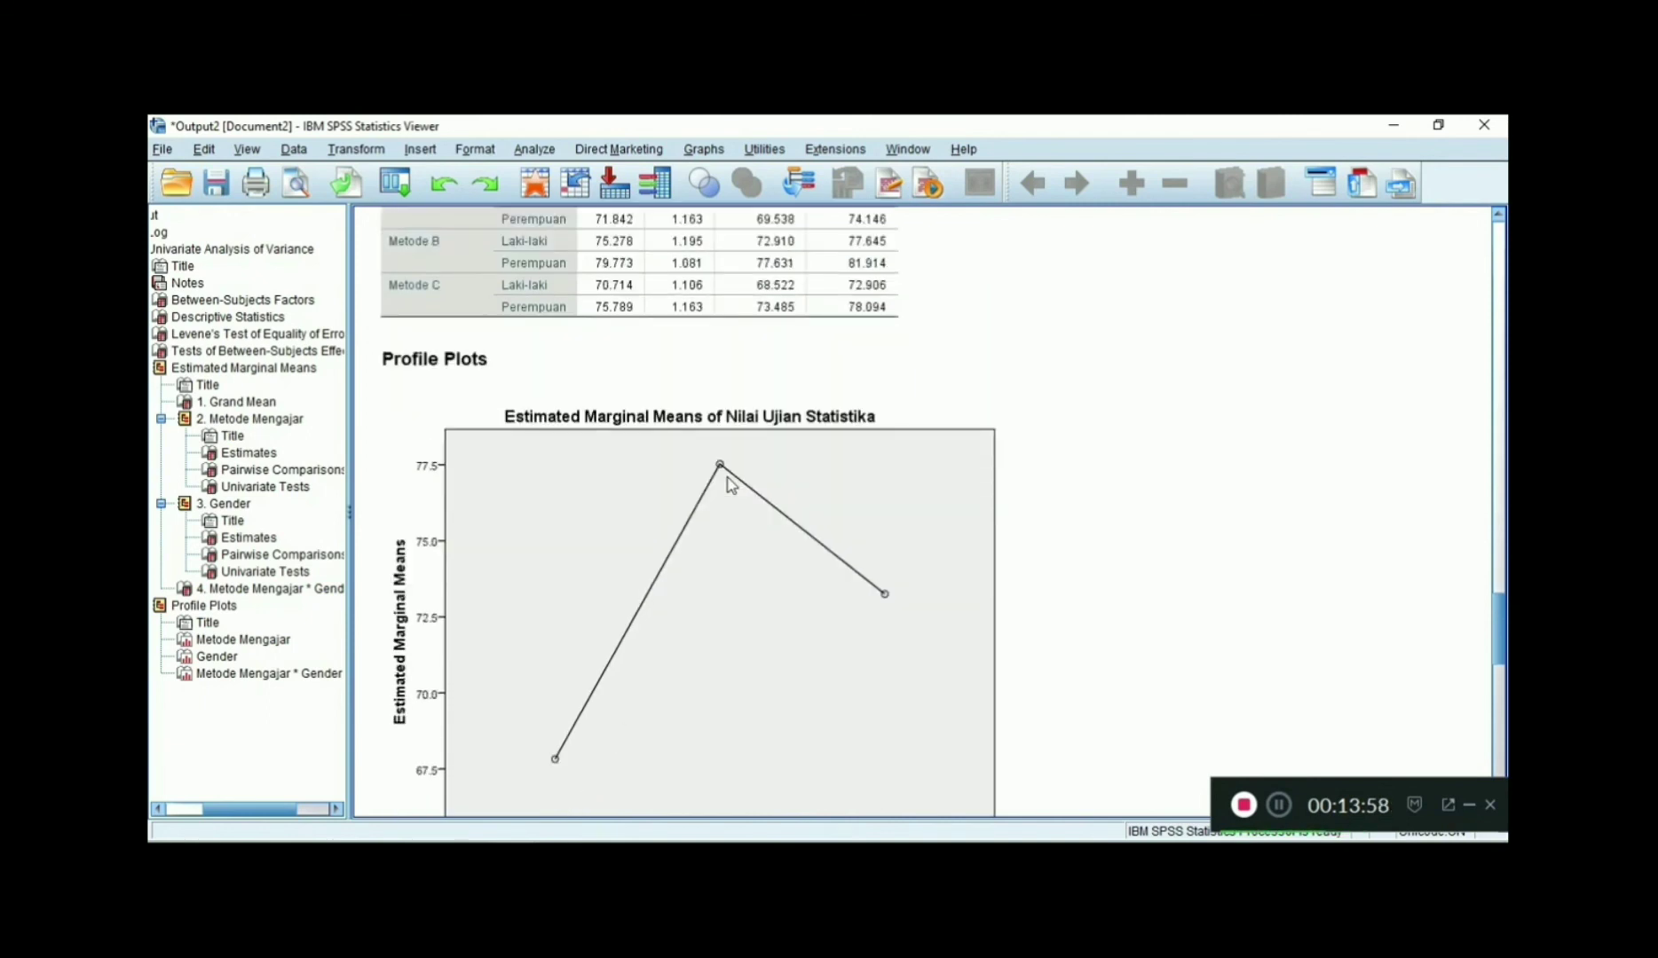
{"action": "scroll", "coordinate": [729, 484], "scroll_direction": "down", "scroll_amount": 1}
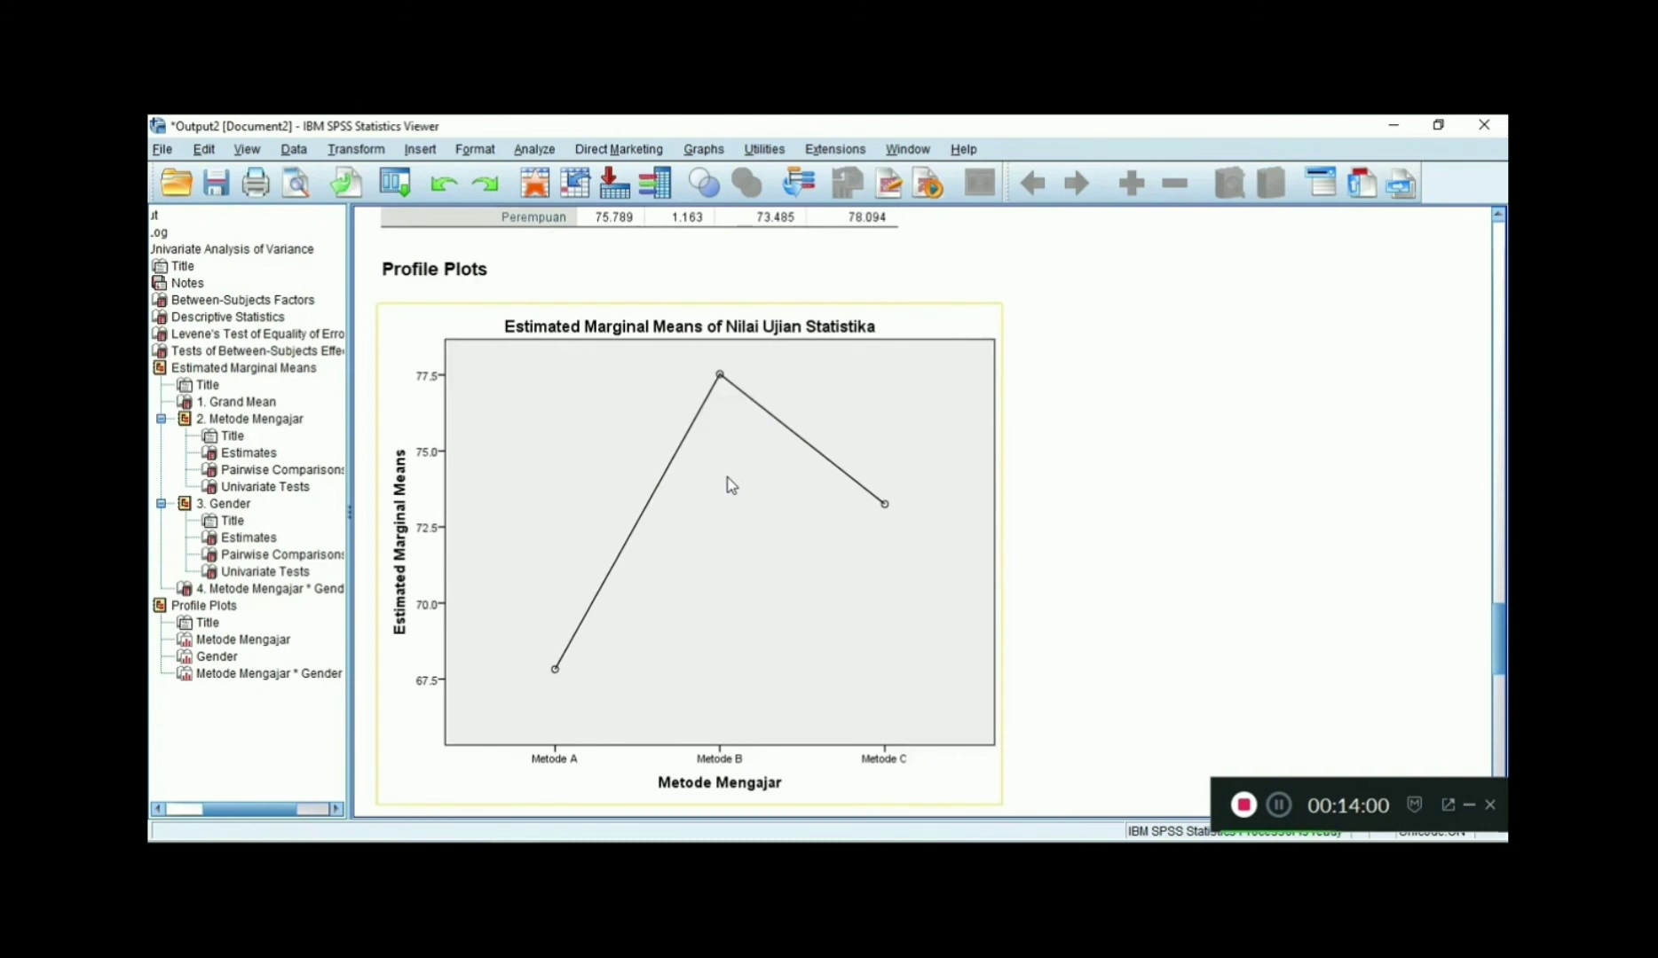